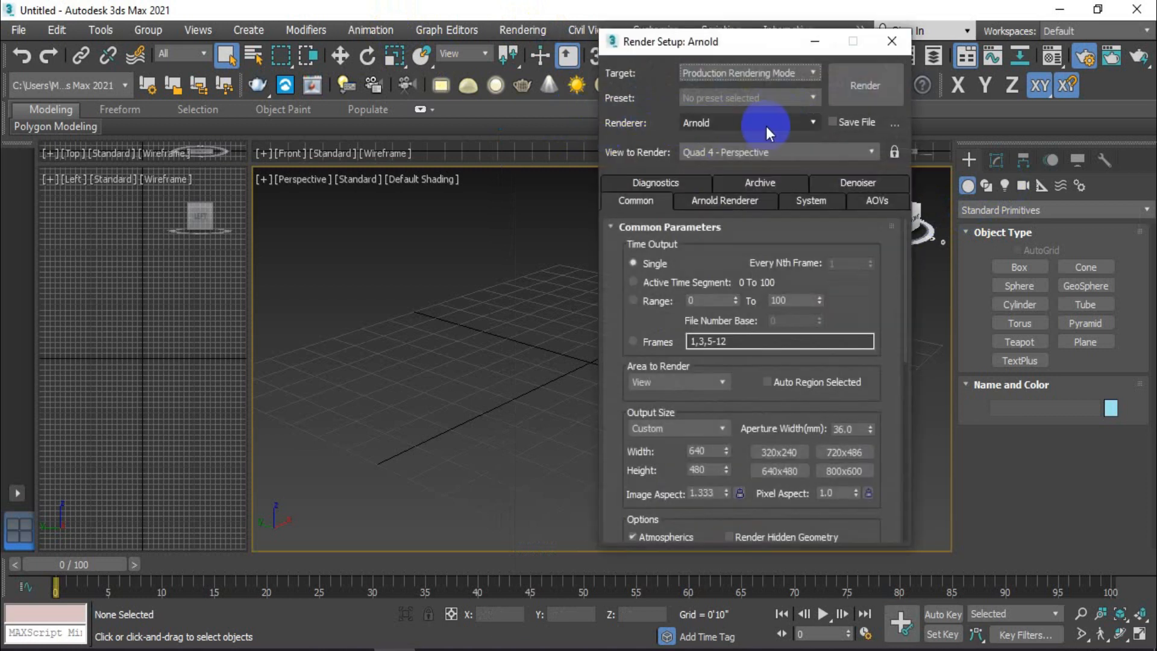
Step: Switch the production renderer to Scanline Renderer and close the render settings
{"action": "left_click", "coordinate": [766, 125]}
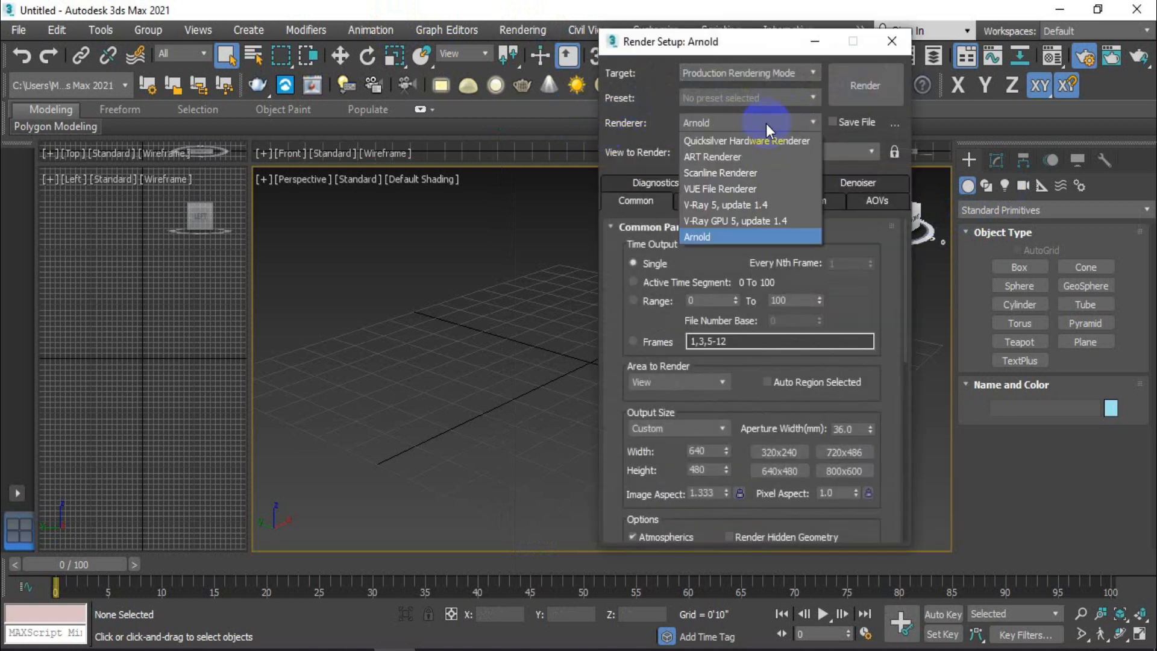
{"action": "left_click", "coordinate": [719, 173]}
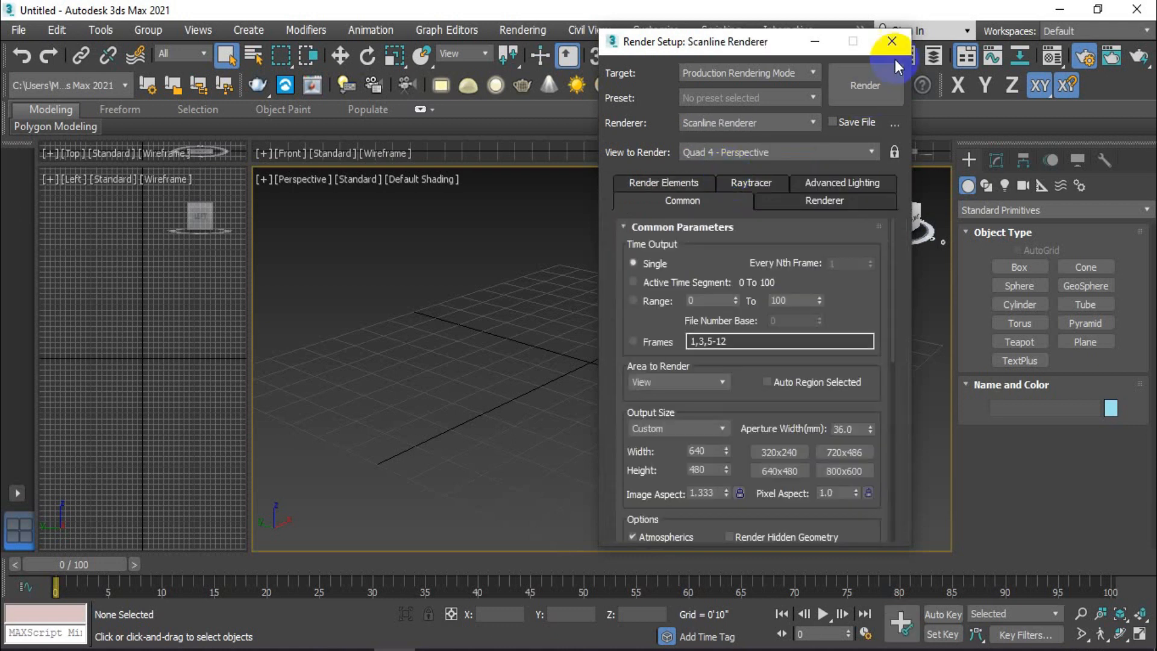
{"action": "left_click", "coordinate": [896, 42]}
Step: Create a standard Omni light on the ground grid near the origin in the Perspective view
{"action": "scroll", "coordinate": [587, 329], "scroll_direction": "down", "scroll_amount": 3}
{"action": "middle_click_drag", "start_coordinate": [587, 329], "coordinate": [607, 348], "text": "alt"}
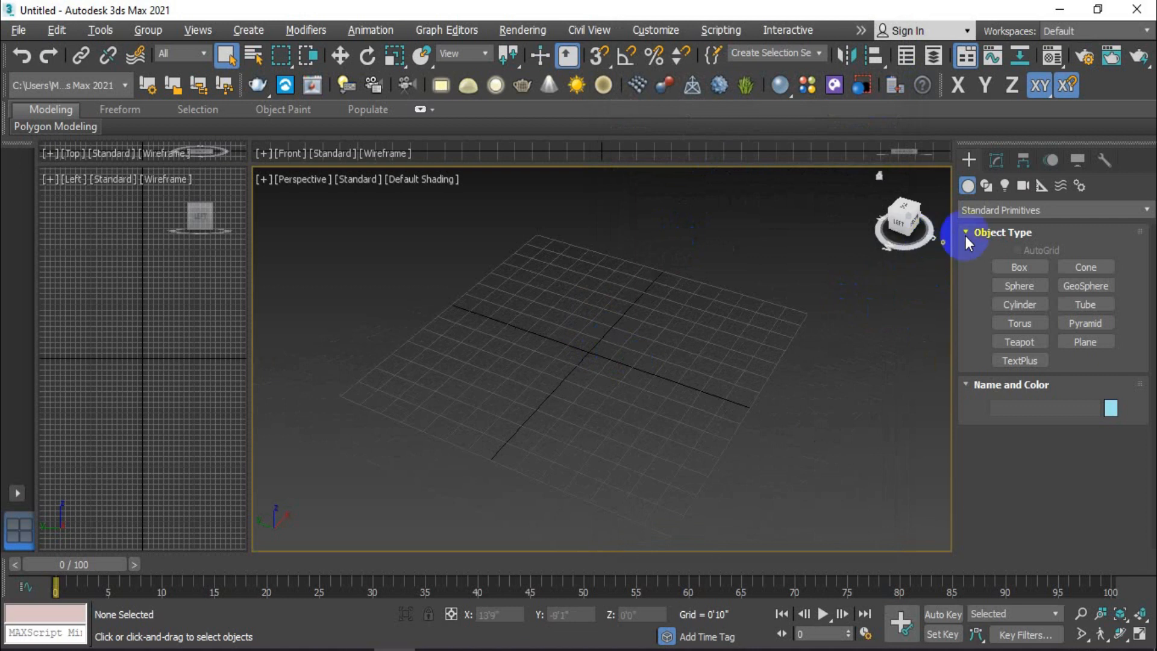
{"action": "left_click", "coordinate": [1010, 187]}
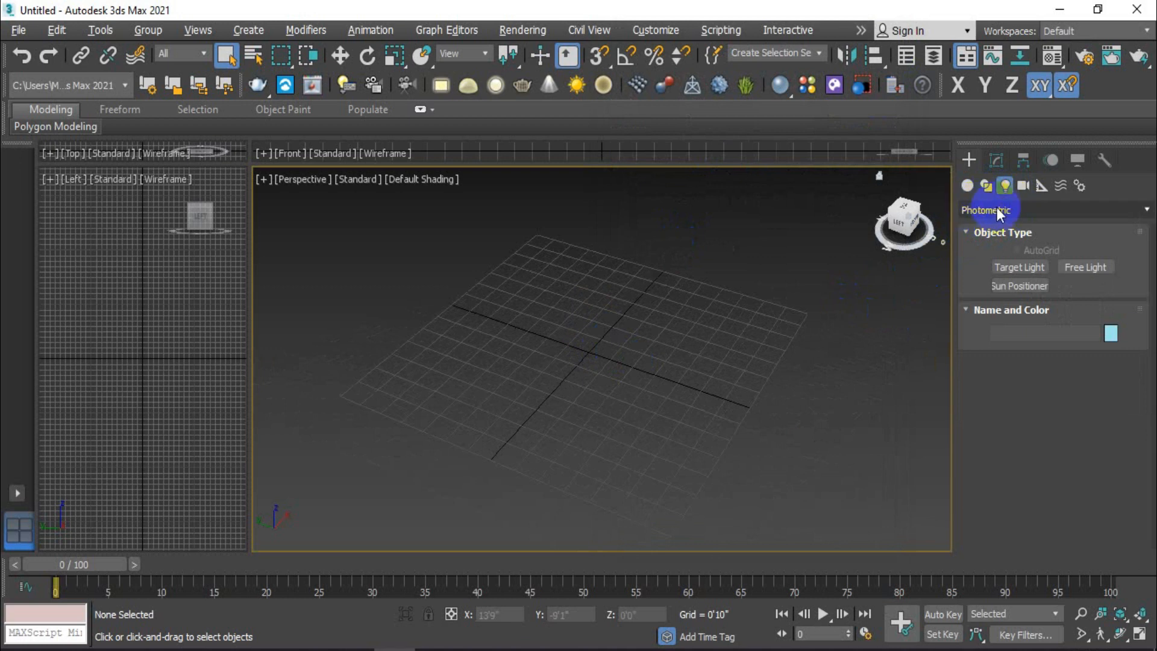
{"action": "left_click", "coordinate": [999, 210]}
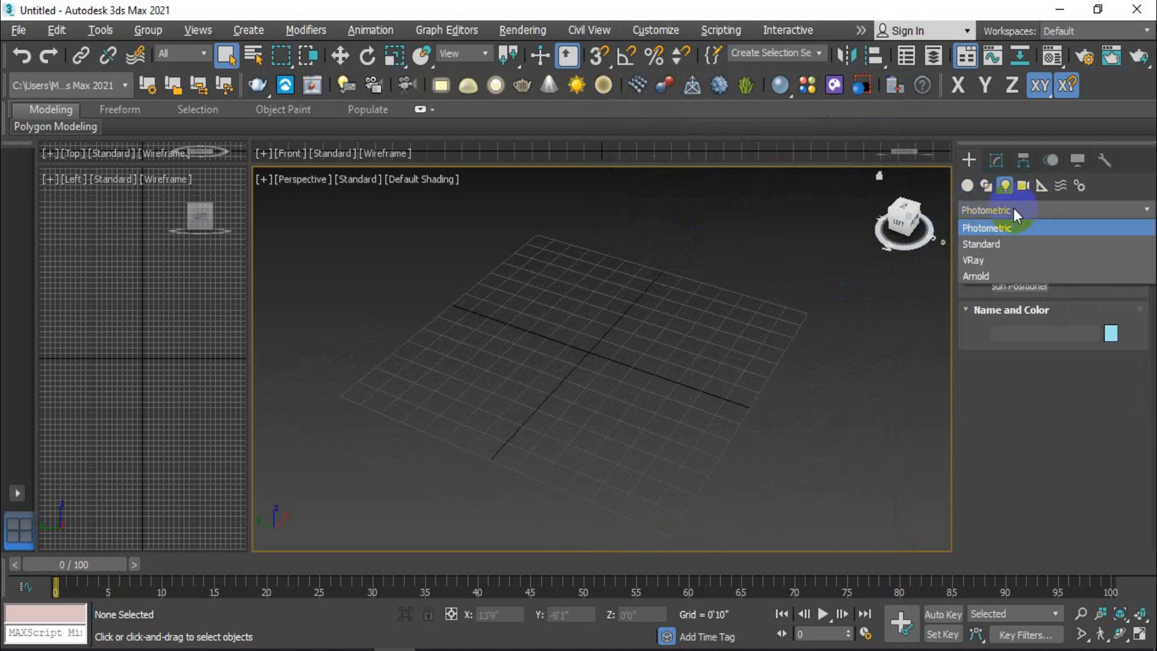
{"action": "left_click", "coordinate": [1013, 244]}
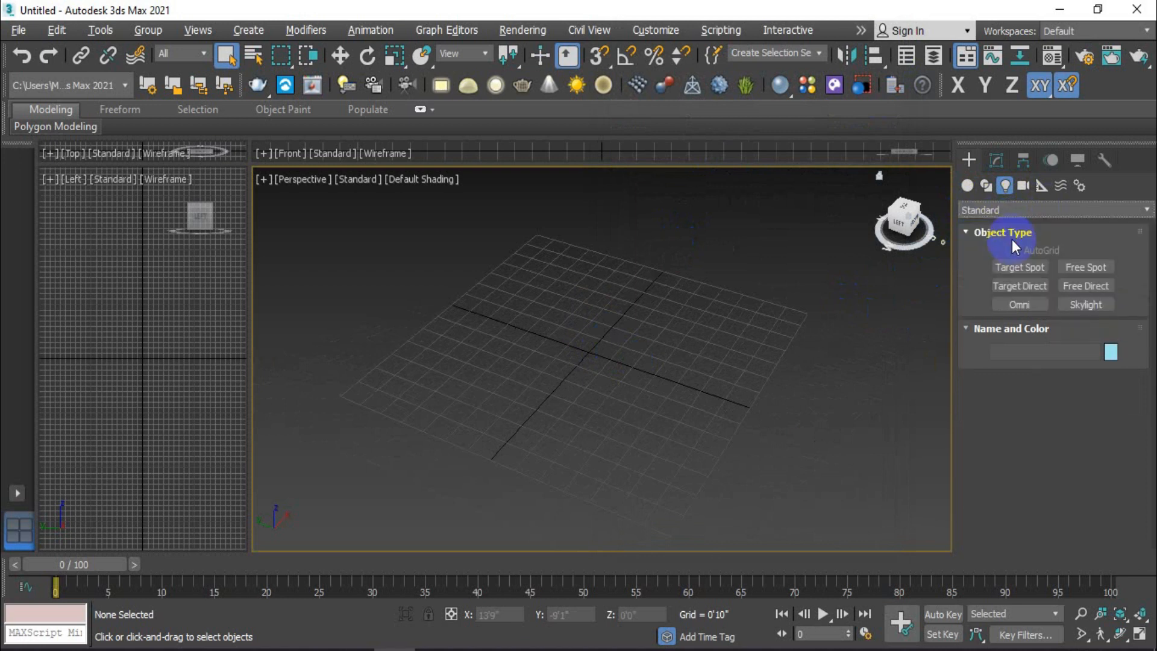
{"action": "left_click", "coordinate": [1020, 305]}
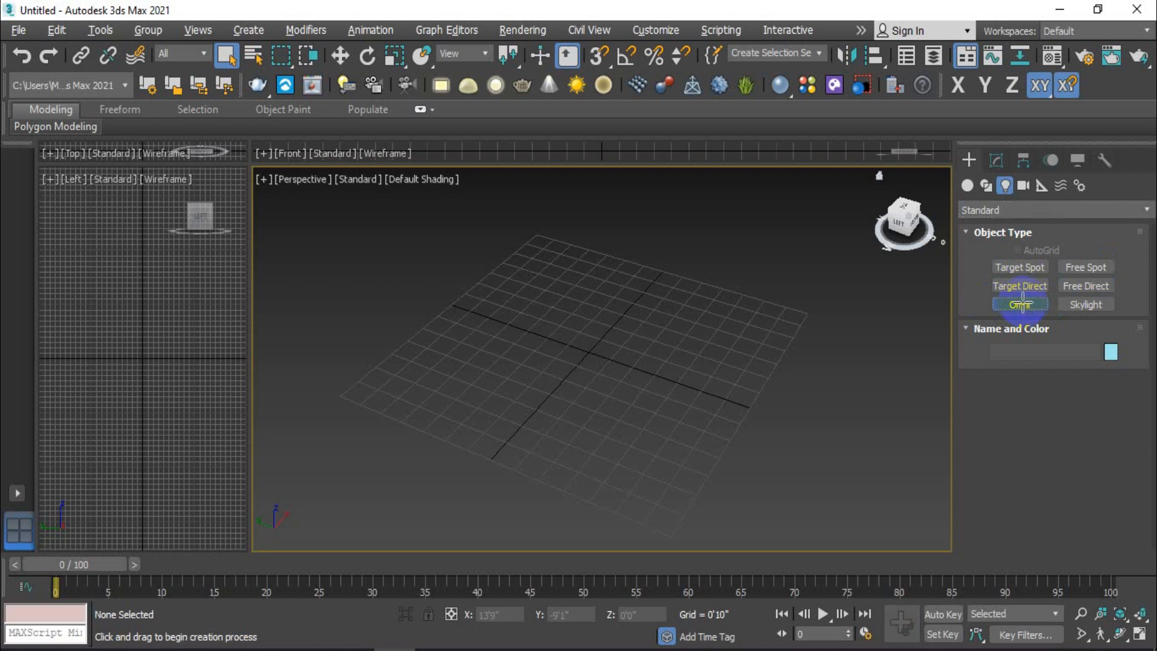
{"action": "left_click", "coordinate": [645, 365]}
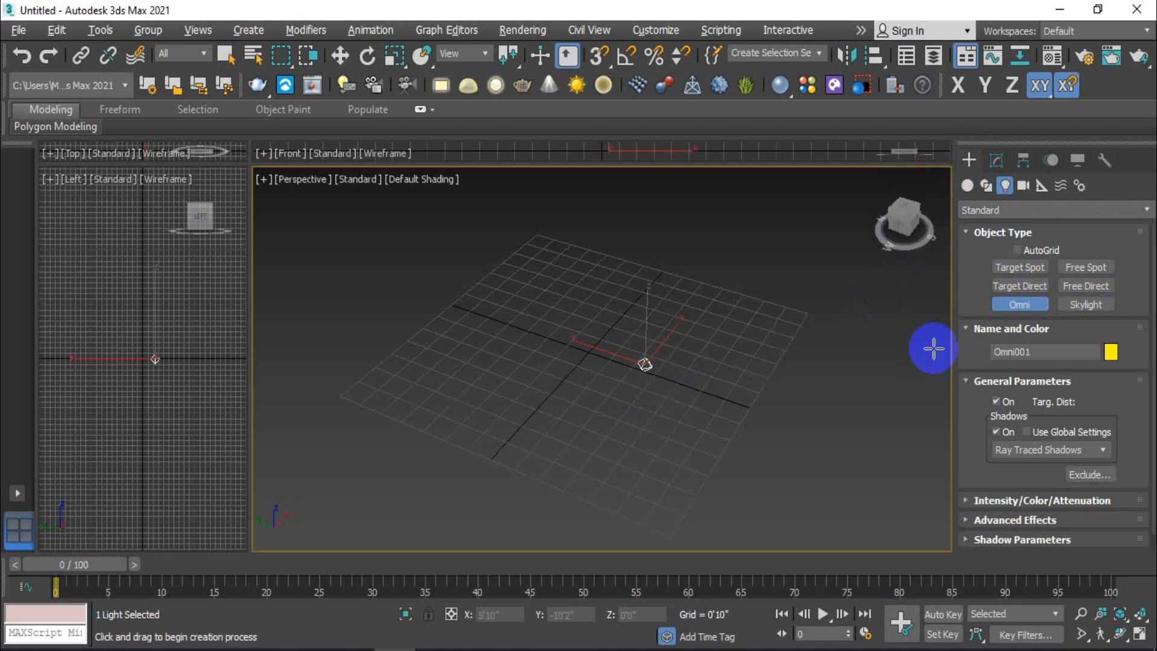
Step: Create a tall box beside the omni light, about 0'7" long and 1'6" wide, and leave box creation
{"action": "left_click", "coordinate": [968, 186]}
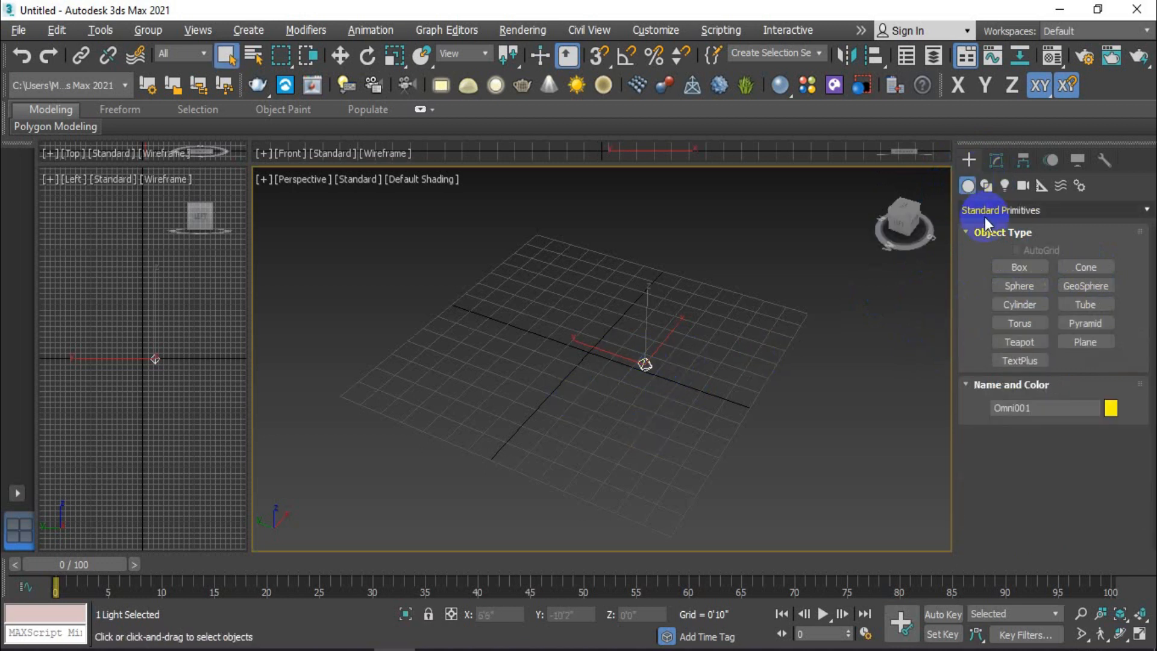
{"action": "left_click", "coordinate": [1019, 267]}
{"action": "mouse_move", "coordinate": [597, 337]}
{"action": "left_mouse_down"}
{"action": "mouse_move", "coordinate": [609, 349]}
{"action": "mouse_move", "coordinate": [593, 353]}
{"action": "mouse_move", "coordinate": [596, 343]}
{"action": "left_mouse_up"}
{"action": "left_click", "coordinate": [596, 266]}
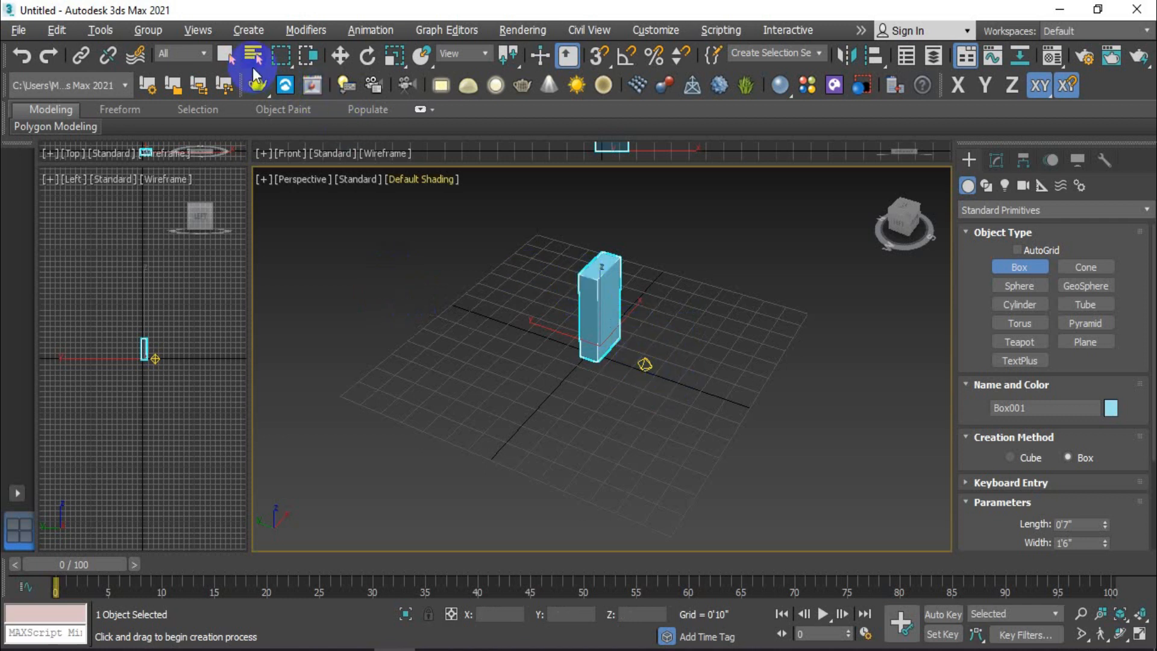
{"action": "left_click", "coordinate": [226, 54]}
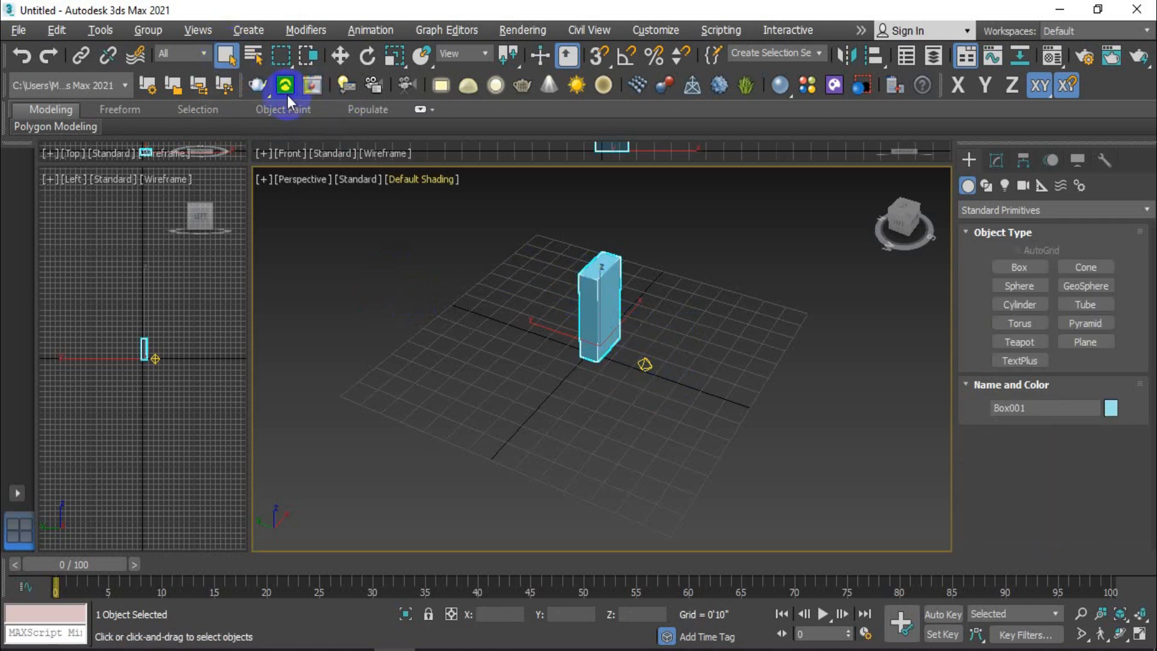
Step: Set the Perspective viewport's rendering quality to High Quality to preview the light on the box
{"action": "left_click", "coordinate": [359, 179]}
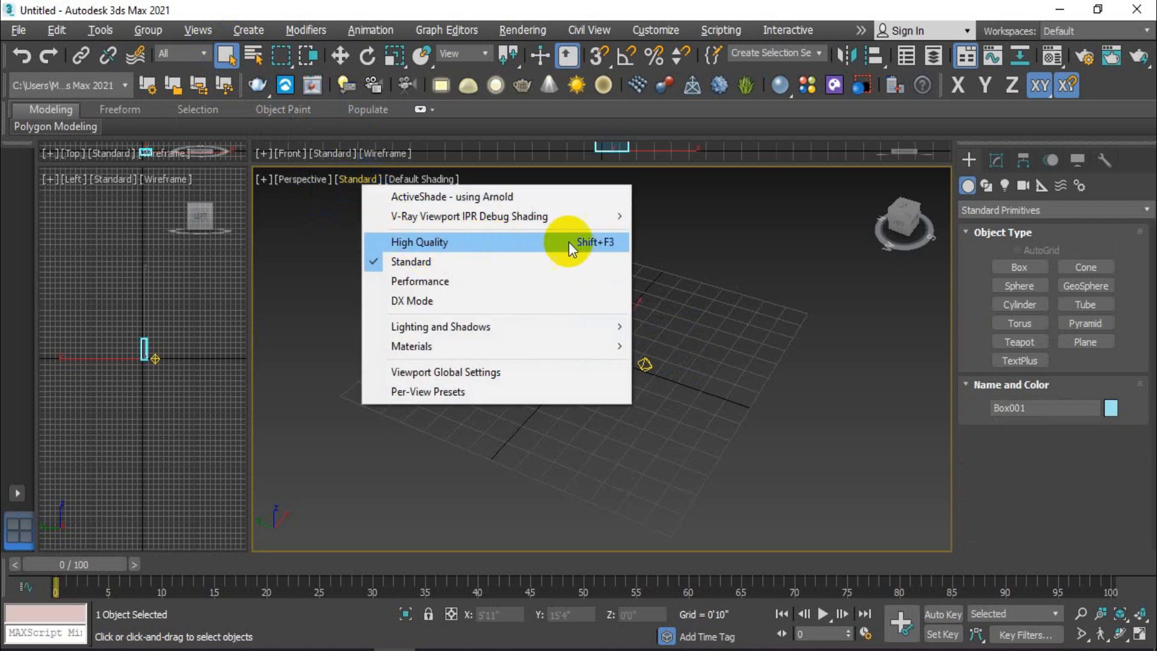
{"action": "left_click", "coordinate": [429, 240]}
{"action": "middle_click_drag", "start_coordinate": [638, 349], "coordinate": [638, 335], "text": "alt"}
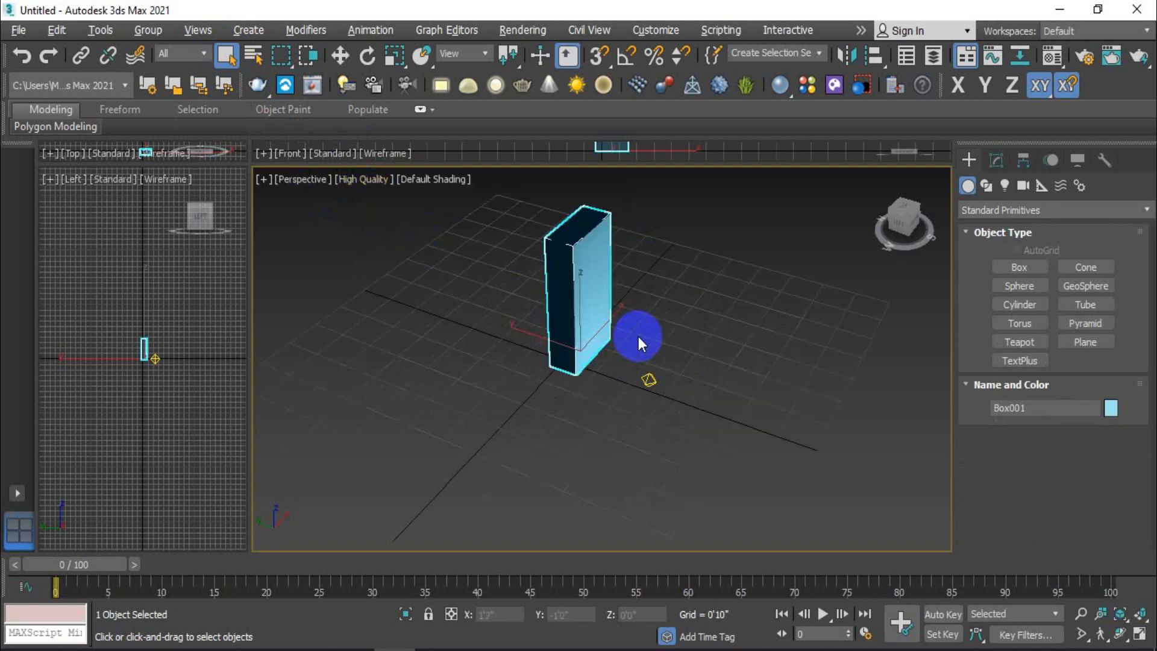
{"action": "middle_click_drag", "start_coordinate": [650, 382], "coordinate": [741, 385], "text": "alt"}
Step: Move the omni light up to a height of about 3'10" and away from the box to about Y -3'2"
{"action": "left_click", "coordinate": [638, 390]}
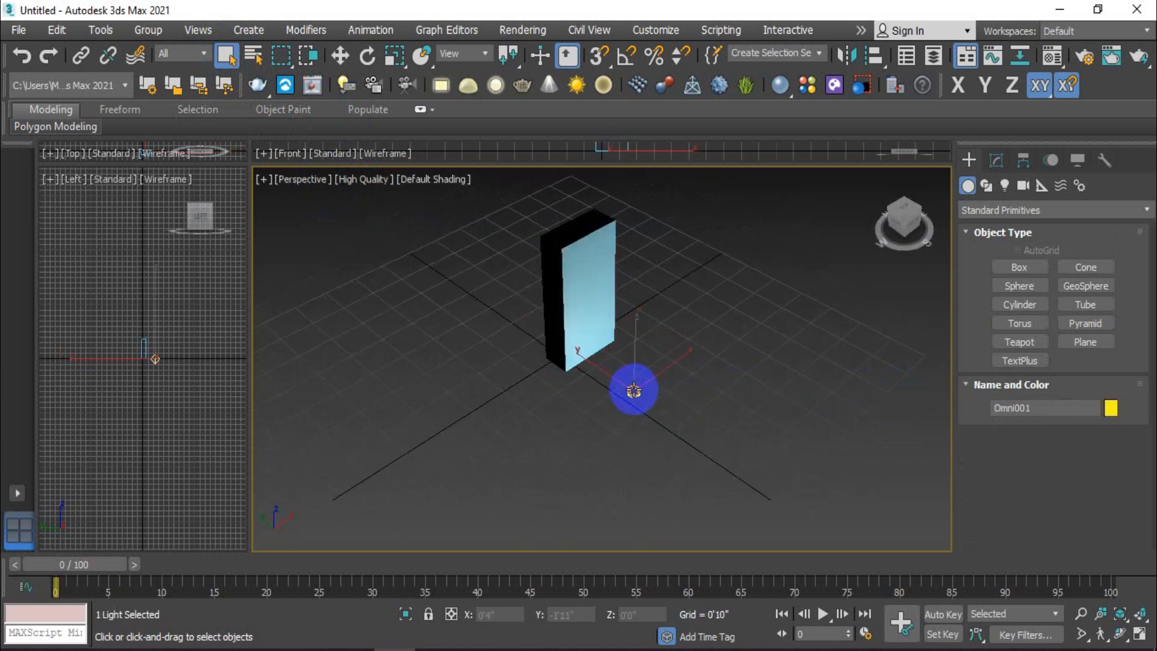
{"action": "left_click", "coordinate": [340, 56]}
{"action": "left_click_drag", "start_coordinate": [656, 367], "coordinate": [555, 206]}
{"action": "key", "text": "F7"}
{"action": "scroll", "coordinate": [667, 335], "scroll_direction": "down", "scroll_amount": 3}
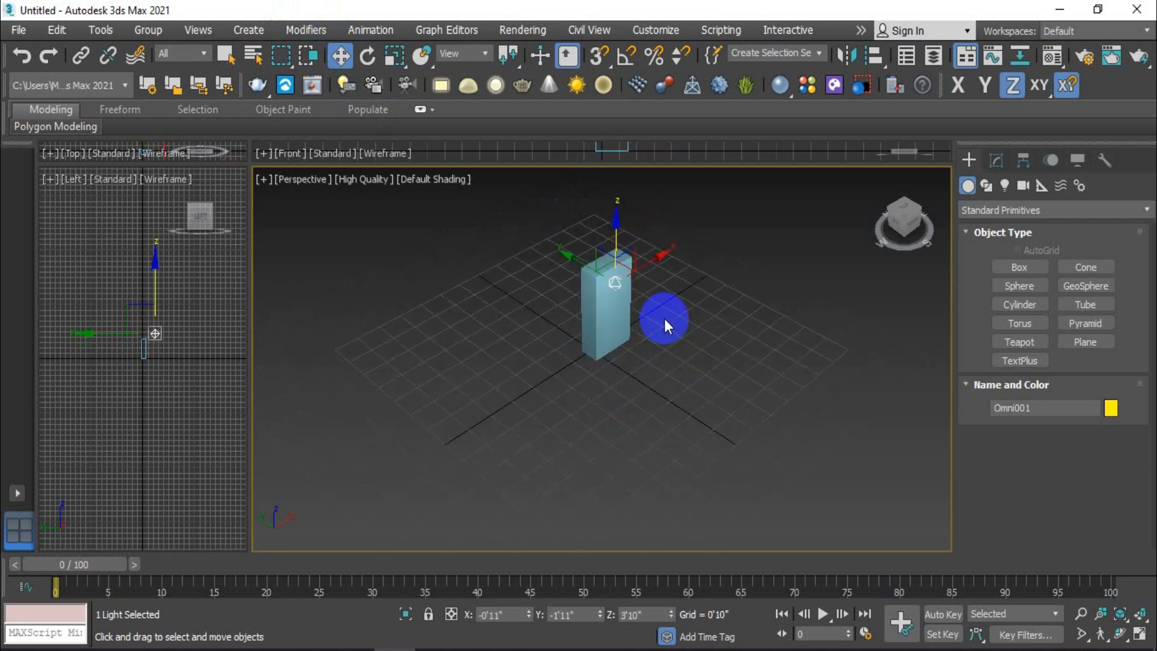
{"action": "scroll", "coordinate": [619, 277], "scroll_direction": "up", "scroll_amount": 3}
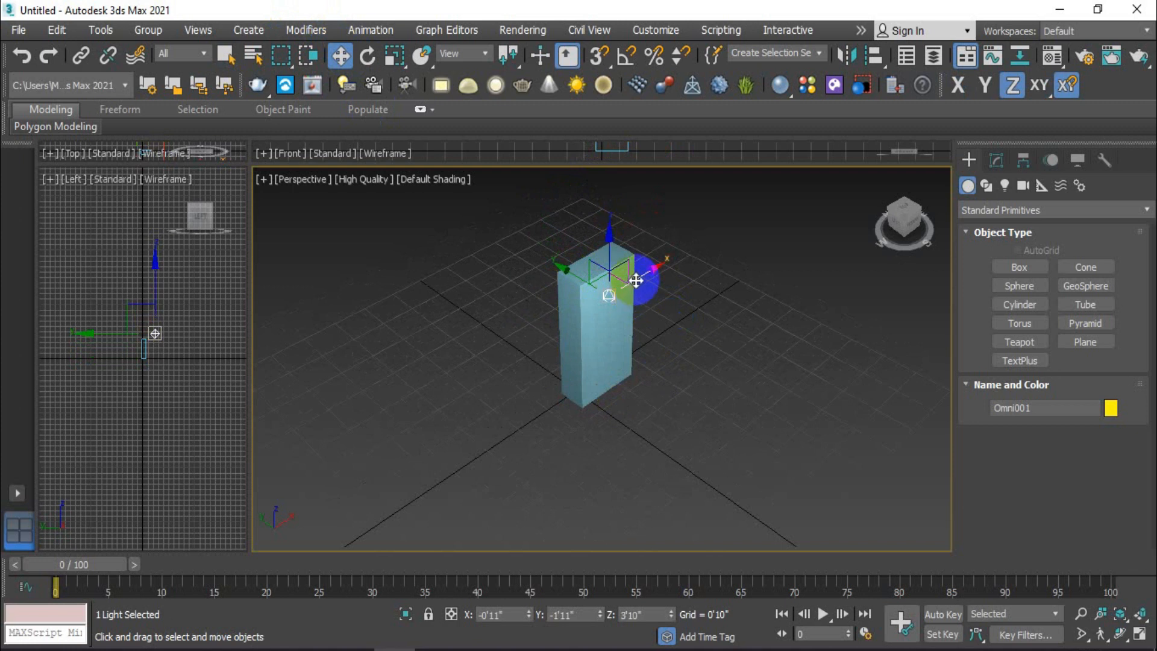
{"action": "left_click_drag", "start_coordinate": [576, 274], "coordinate": [633, 314]}
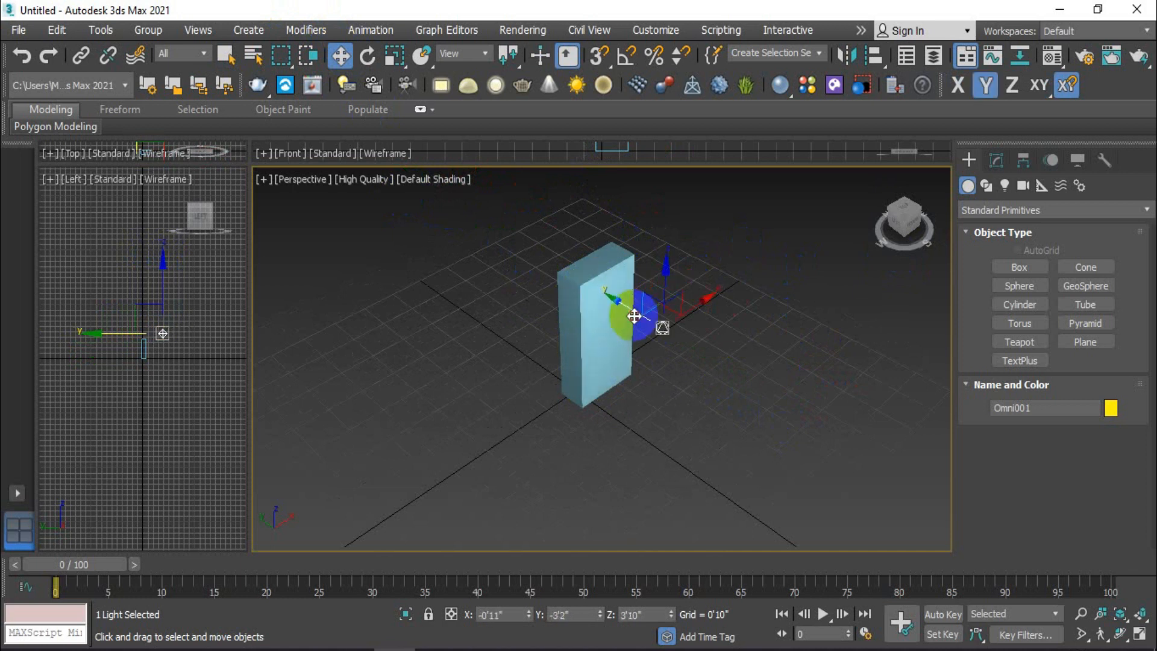
Step: Toggle the omni light off and back on to compare its effect on the box
{"action": "left_click", "coordinate": [995, 160]}
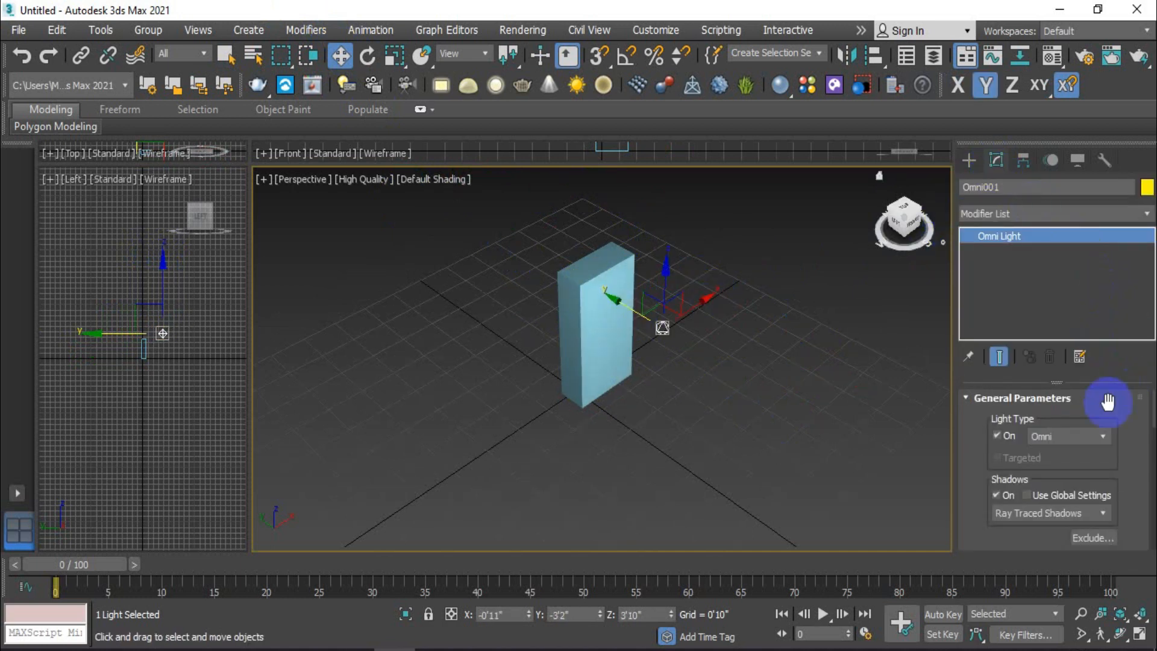
{"action": "left_click", "coordinate": [997, 435]}
{"action": "left_click", "coordinate": [996, 434]}
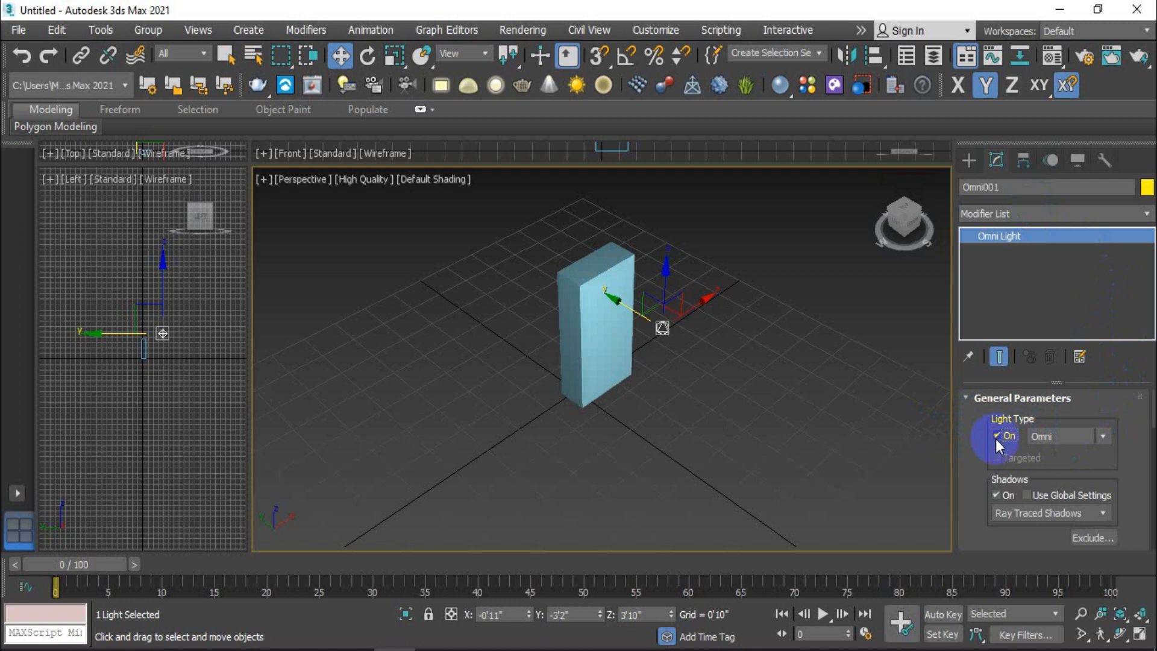
{"action": "left_click", "coordinate": [997, 435]}
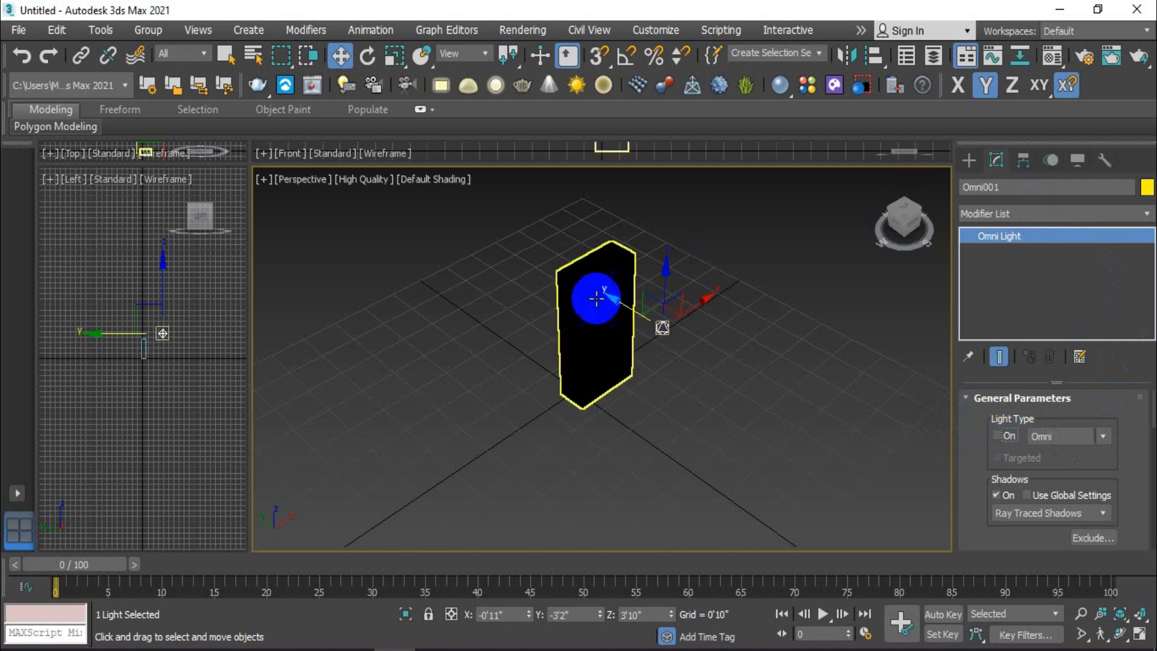
{"action": "left_click", "coordinate": [997, 435]}
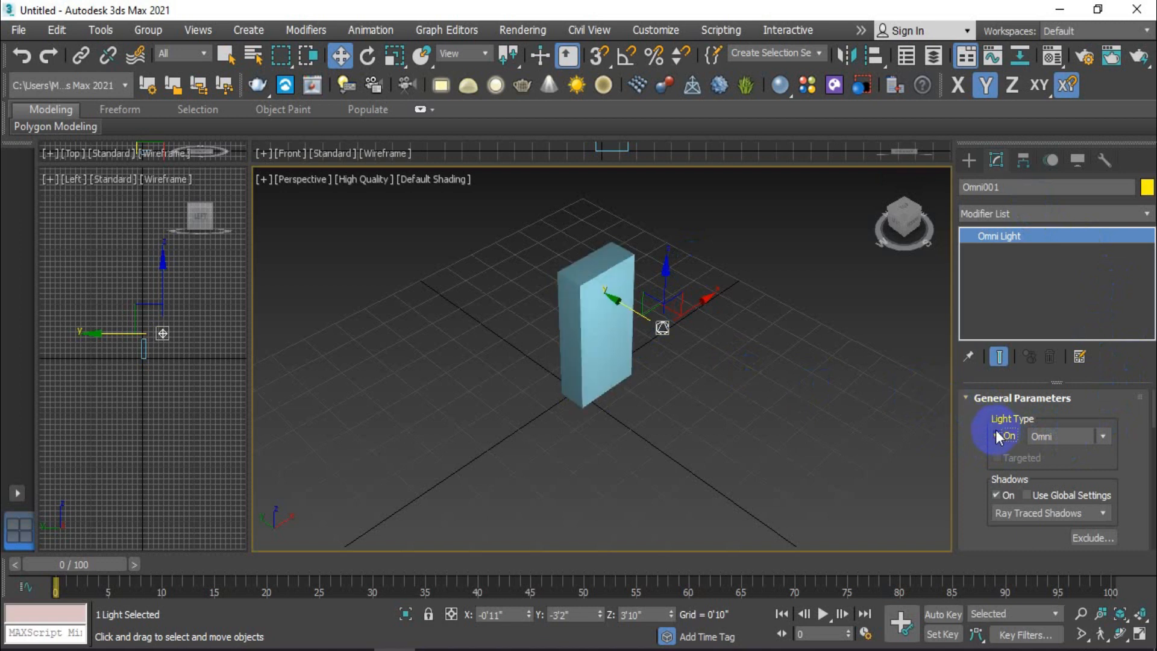
Step: Look through the light types available for this light, keeping it as Omni
{"action": "left_click", "coordinate": [1104, 436]}
{"action": "left_click", "coordinate": [1047, 475]}
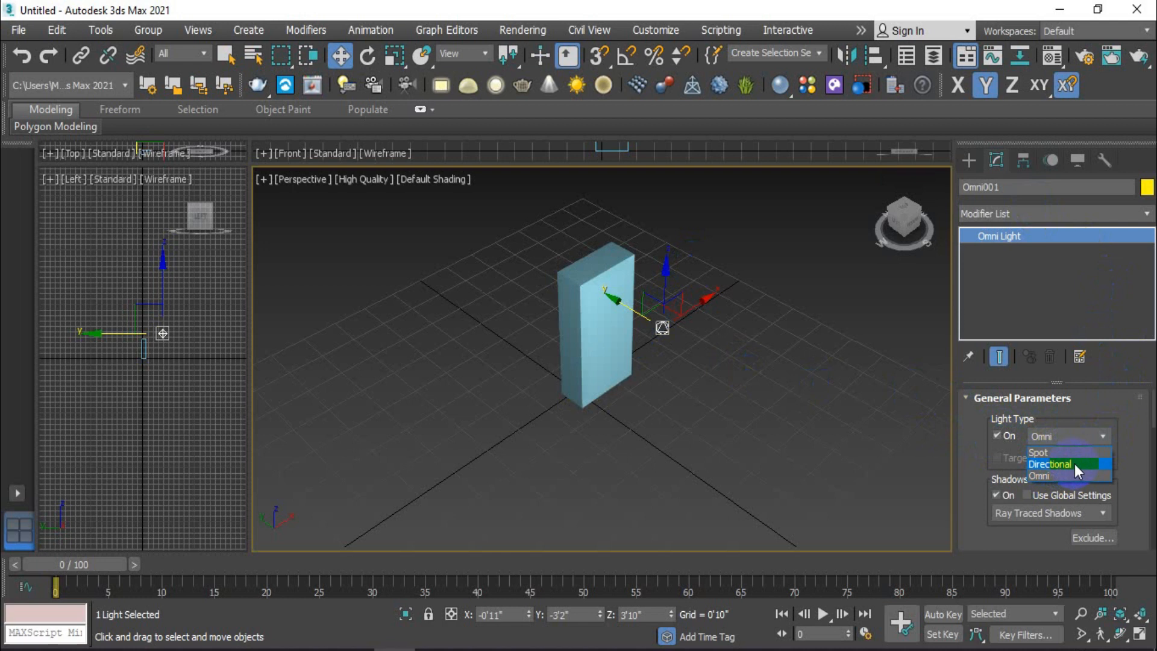
{"action": "left_click", "coordinate": [1138, 429]}
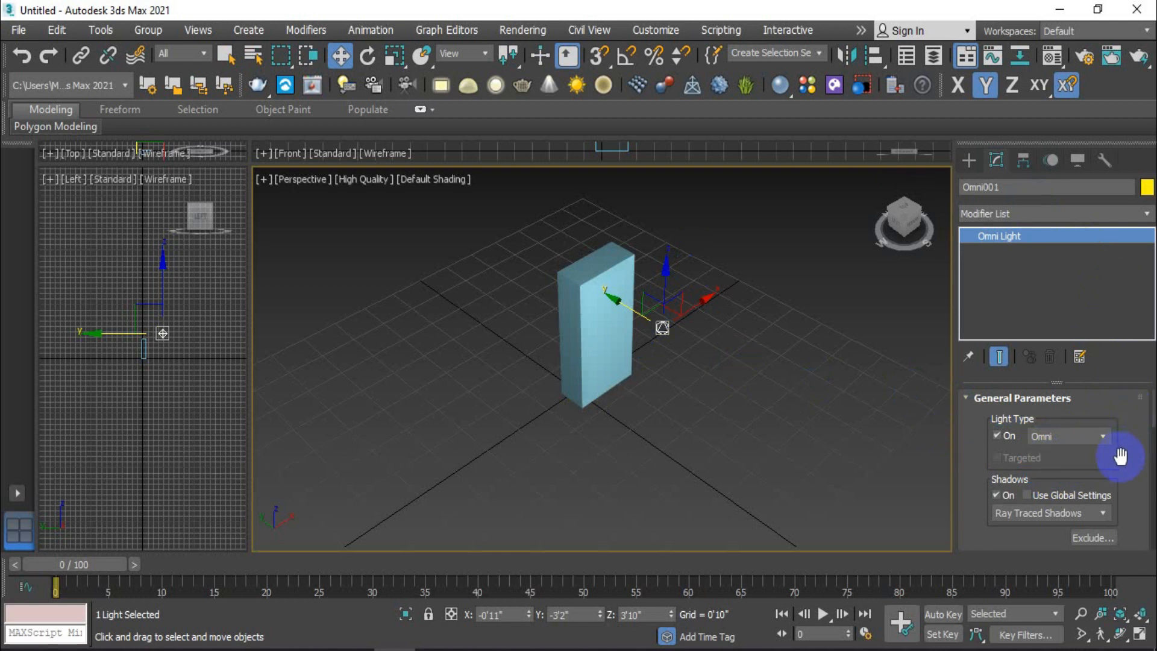
Step: Change the omni light's colour to pure red (255, 0, 0)
{"action": "scroll", "coordinate": [1119, 456], "scroll_direction": "down", "scroll_amount": 2}
{"action": "scroll", "coordinate": [1133, 459], "scroll_direction": "down", "scroll_amount": 6}
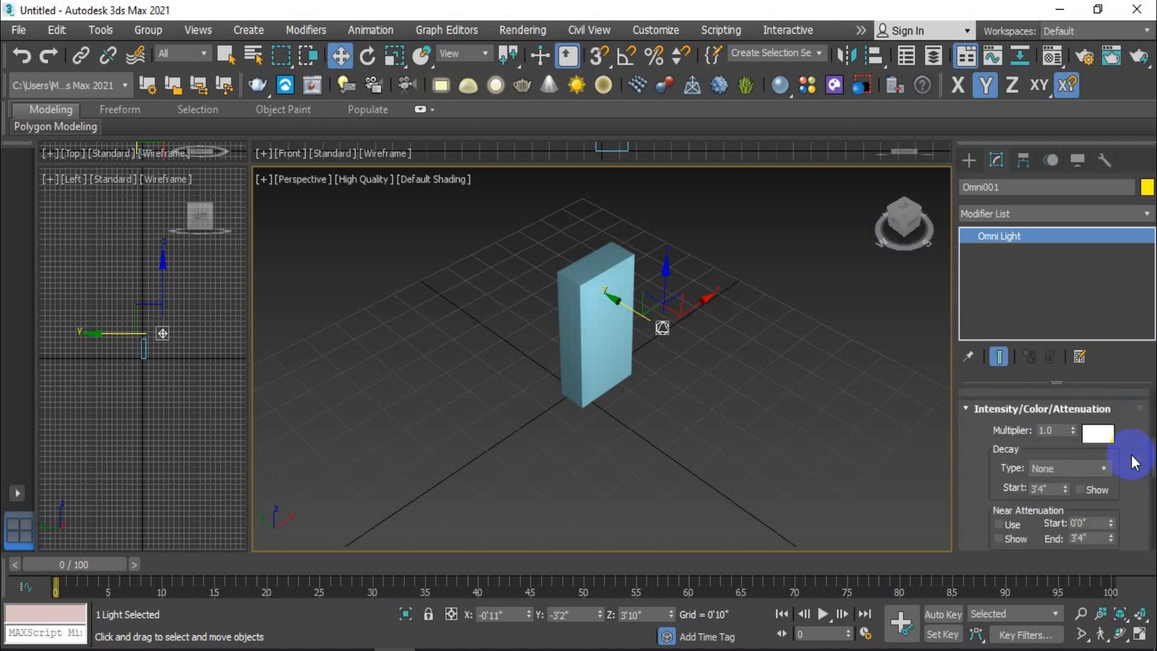
{"action": "left_click", "coordinate": [1097, 432]}
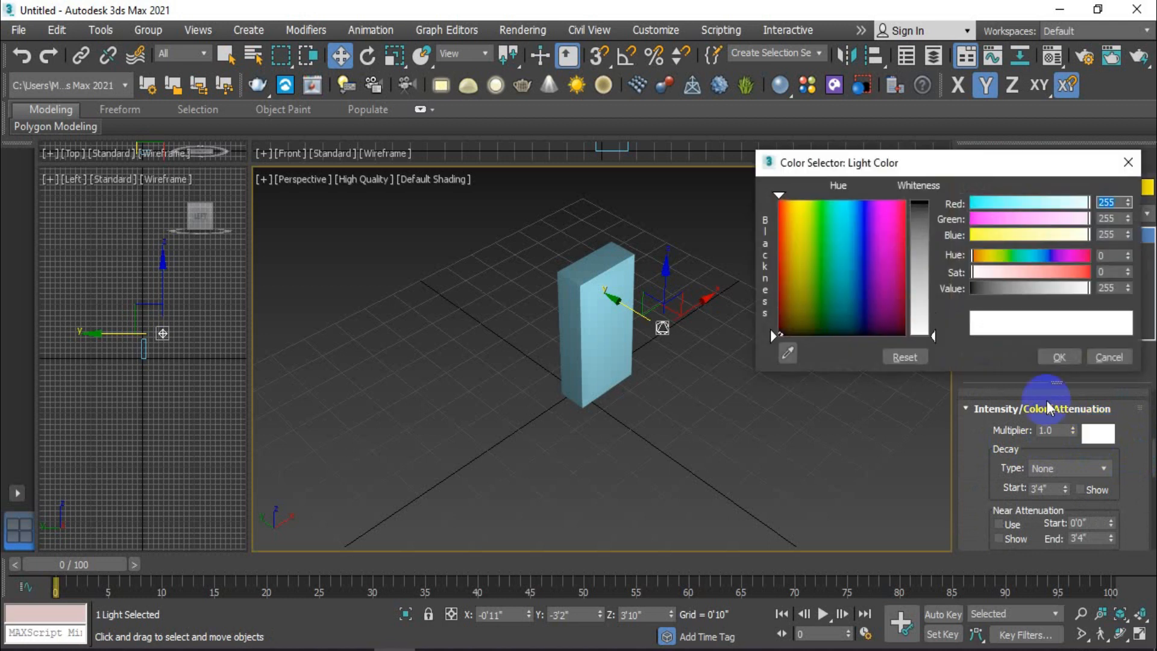
{"action": "left_click", "coordinate": [780, 222]}
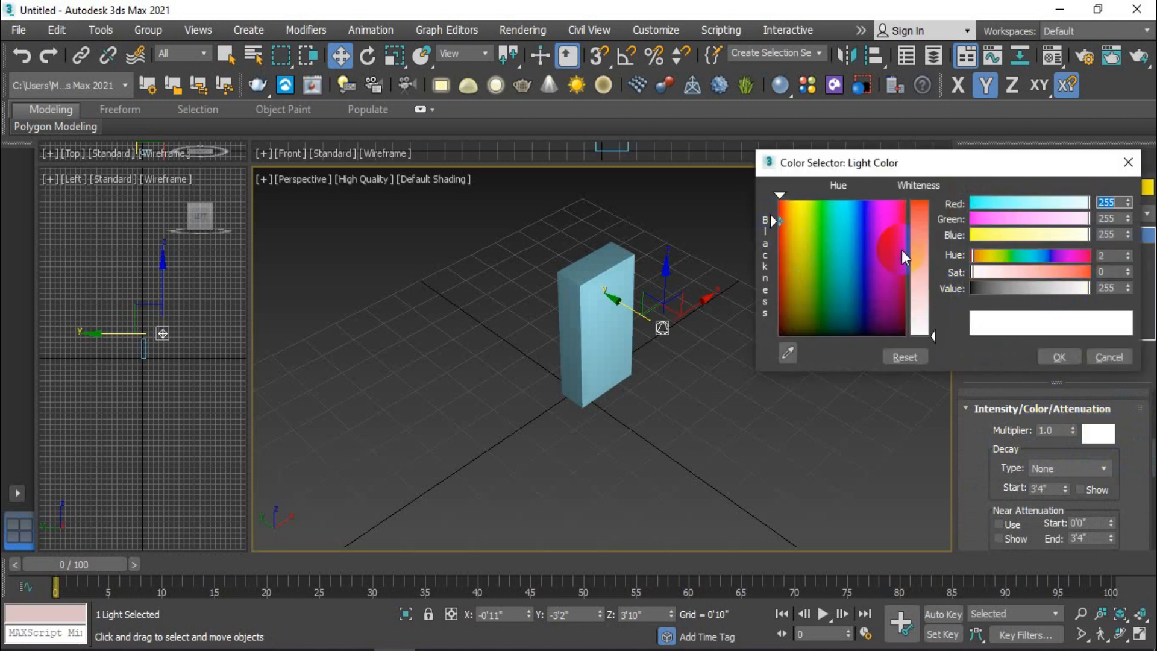
{"action": "mouse_move", "coordinate": [804, 212]}
{"action": "left_mouse_down"}
{"action": "mouse_move", "coordinate": [771, 208]}
{"action": "mouse_move", "coordinate": [784, 249]}
{"action": "left_mouse_up"}
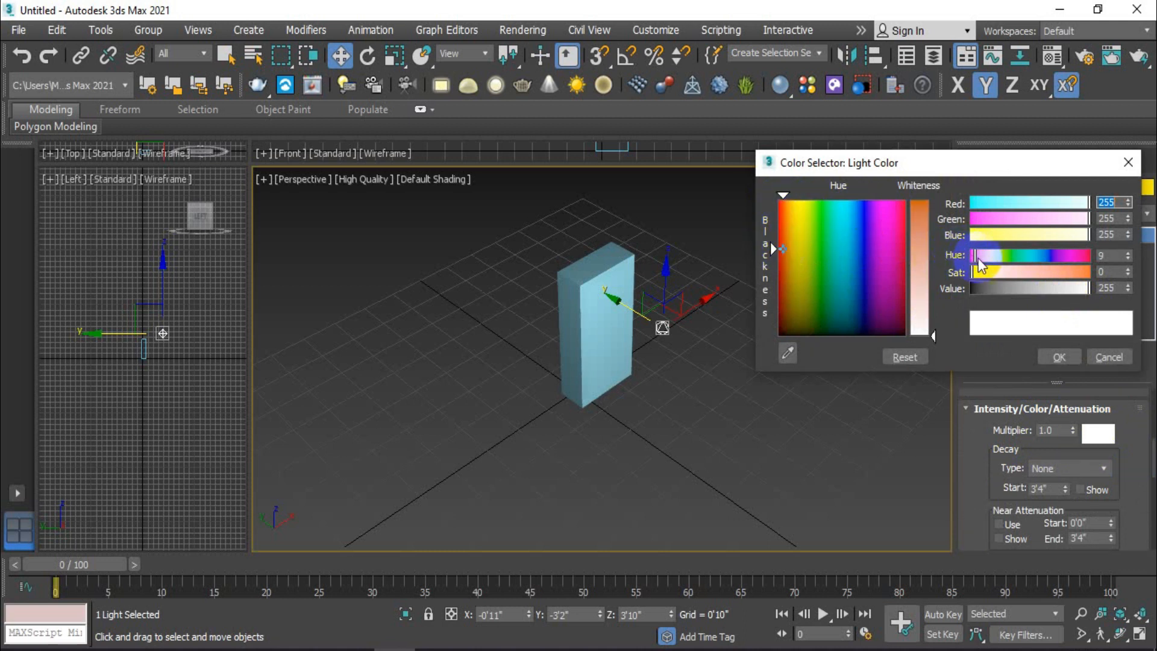
{"action": "left_click", "coordinate": [972, 255]}
{"action": "left_click", "coordinate": [904, 243]}
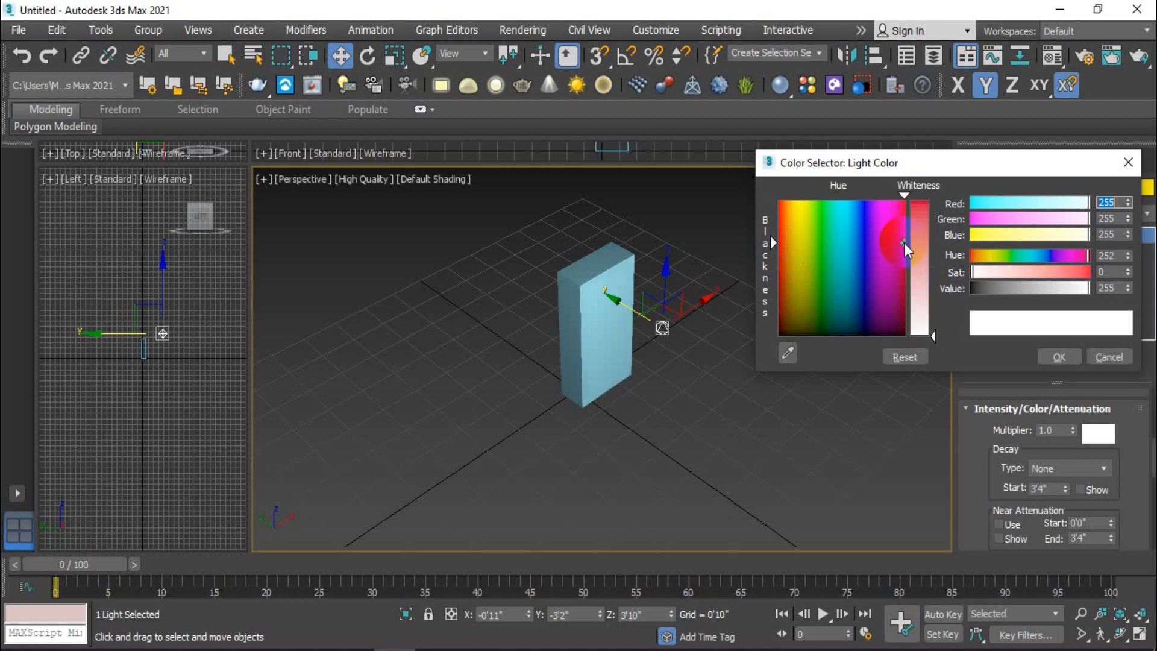
{"action": "left_click_drag", "start_coordinate": [915, 245], "coordinate": [922, 204]}
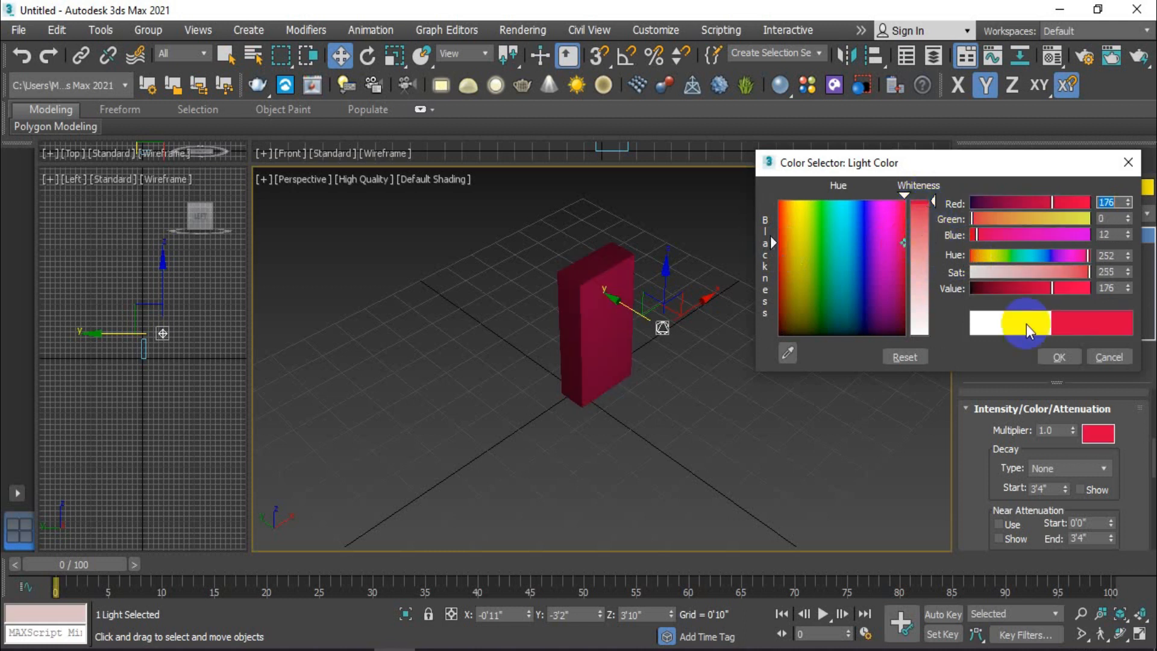
{"action": "left_click", "coordinate": [781, 208]}
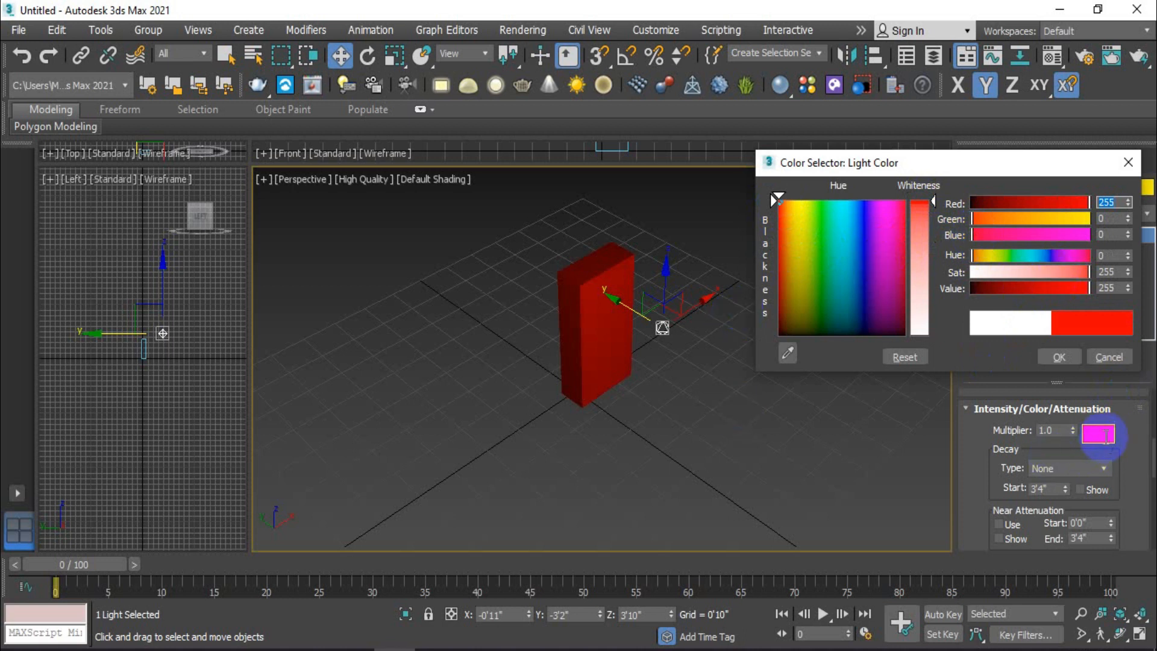
Step: Move the omni light closer to the box along the Y axis, to about Y -2'9"
{"action": "left_click_drag", "start_coordinate": [637, 312], "coordinate": [602, 302]}
{"action": "scroll", "coordinate": [606, 319], "scroll_direction": "up", "scroll_amount": 3}
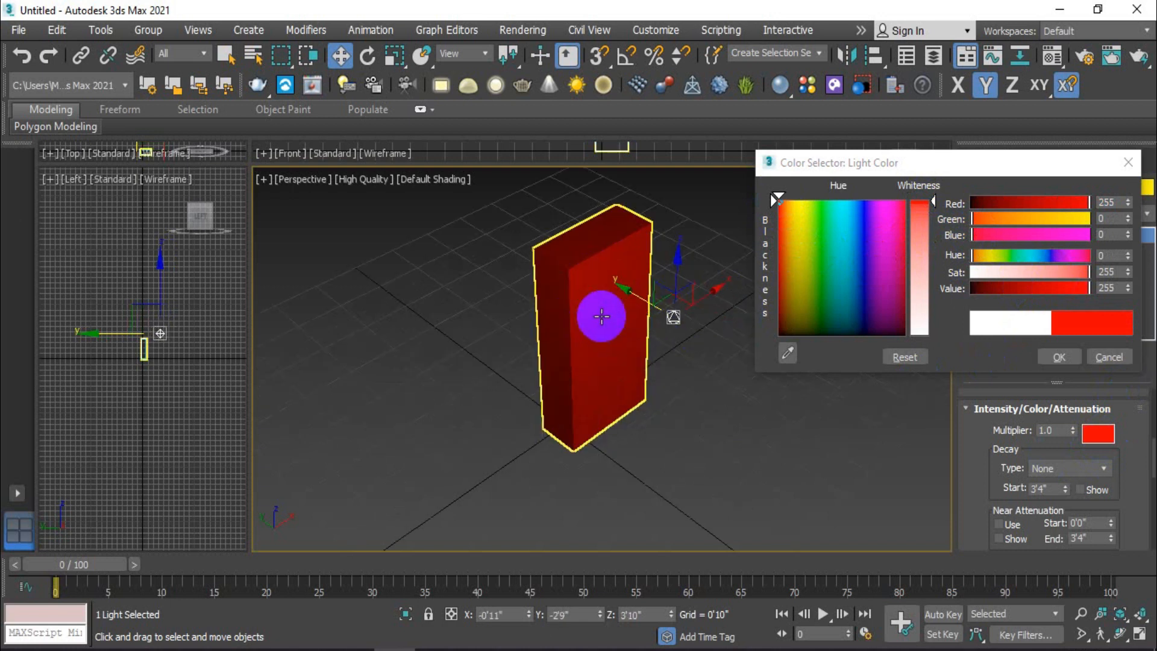
{"action": "scroll", "coordinate": [601, 316], "scroll_direction": "down", "scroll_amount": 3}
Step: Set the omni light's colour back to white (255, 255, 255) and accept it
{"action": "left_click", "coordinate": [928, 258]}
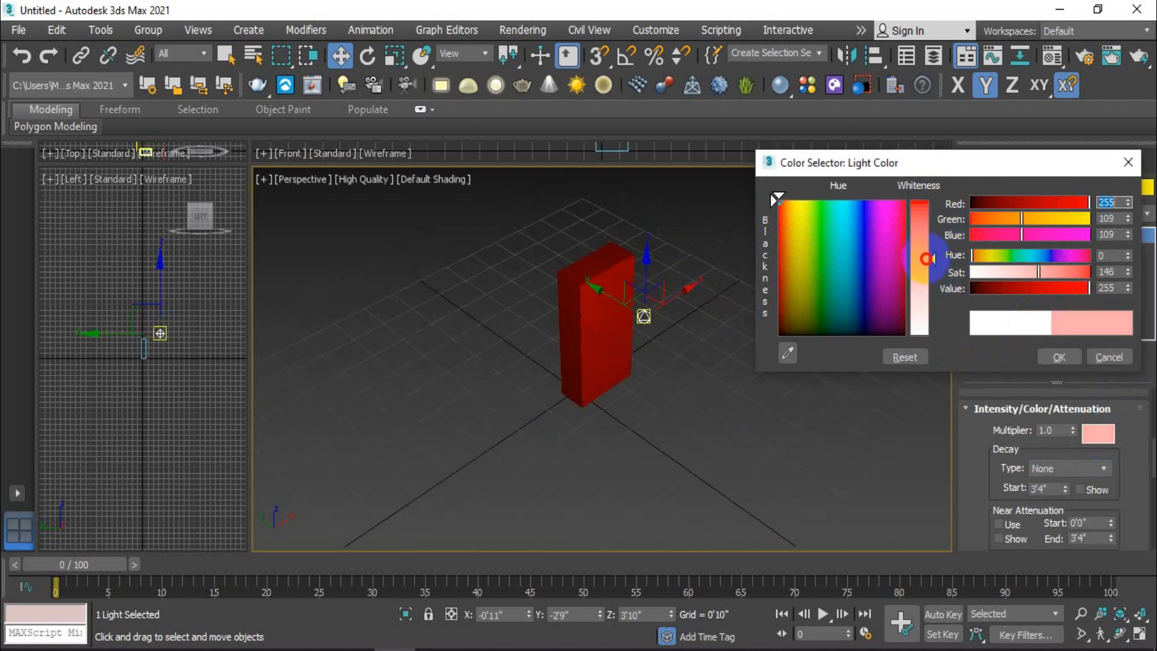
{"action": "mouse_move", "coordinate": [928, 260]}
{"action": "left_mouse_down"}
{"action": "mouse_move", "coordinate": [920, 226]}
{"action": "mouse_move", "coordinate": [920, 343]}
{"action": "left_mouse_up"}
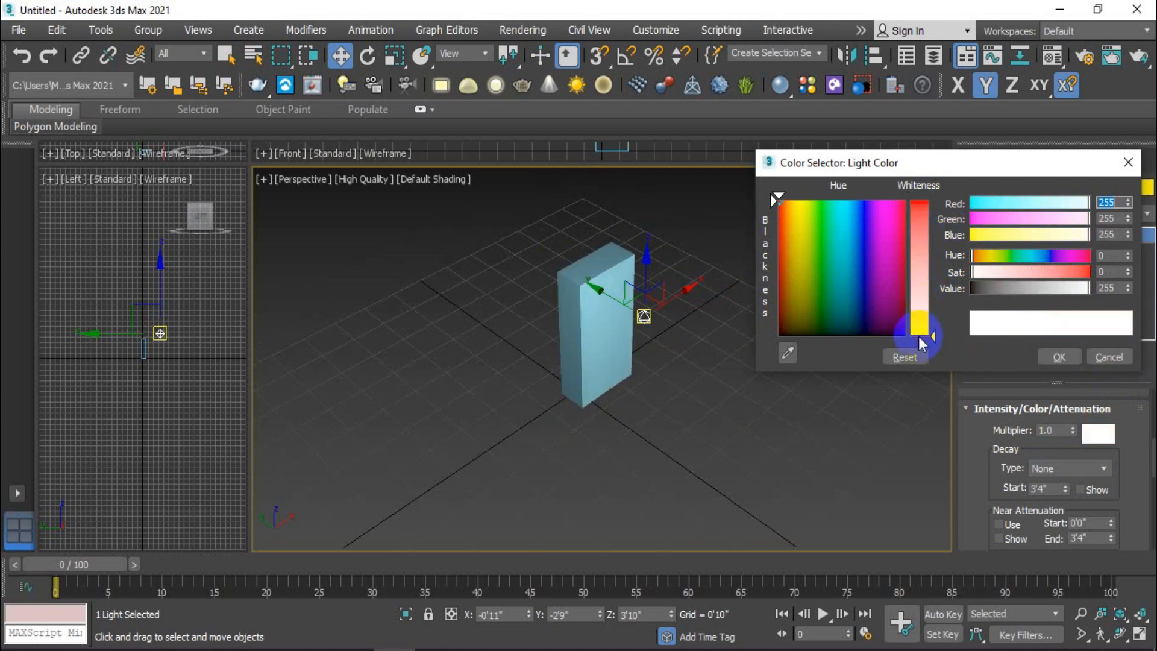
{"action": "left_click", "coordinate": [1070, 356]}
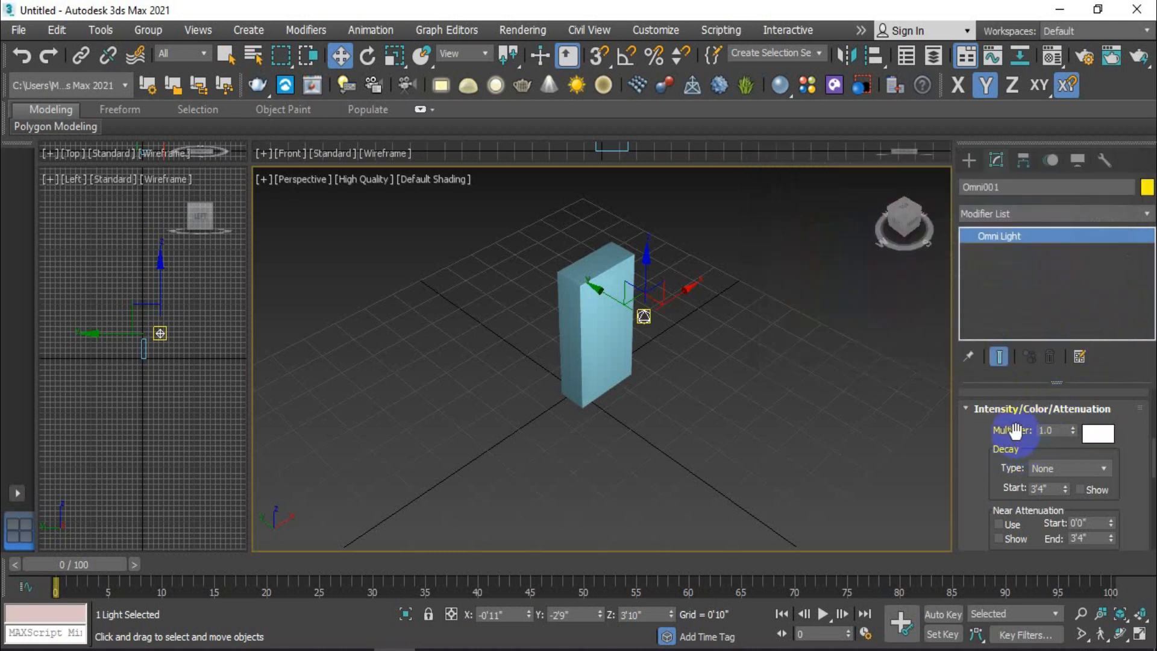
{"action": "left_click", "coordinate": [614, 303]}
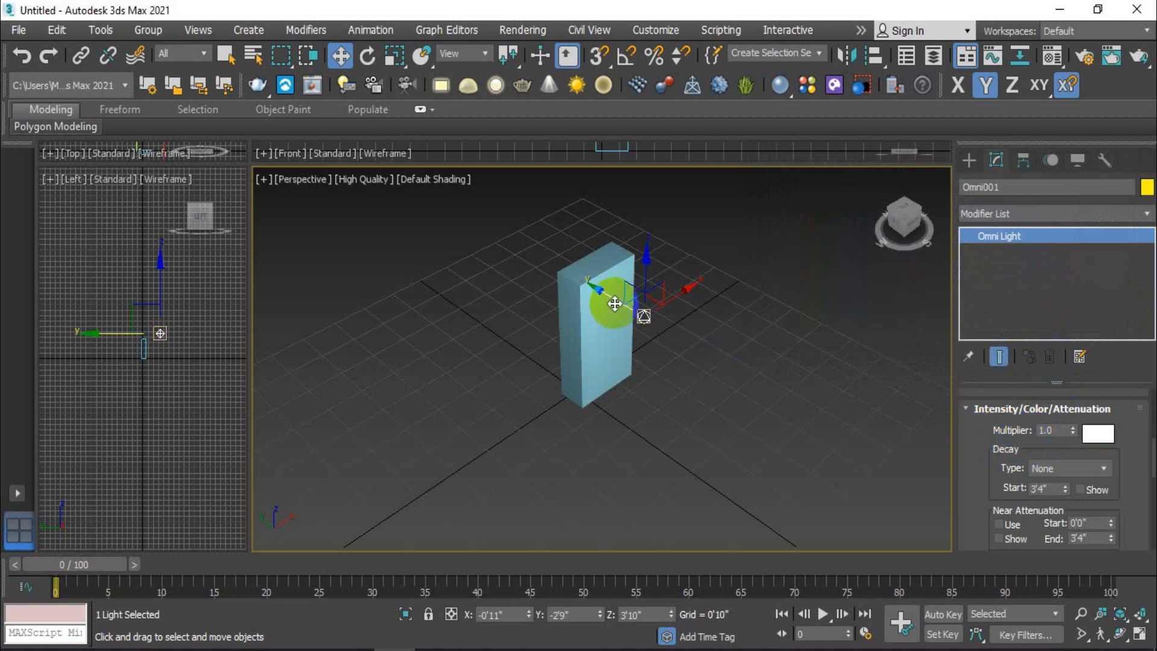
Step: Raise the omni light's intensity multiplier to 1.265 and reset it to 1.0
{"action": "left_click", "coordinate": [1073, 427]}
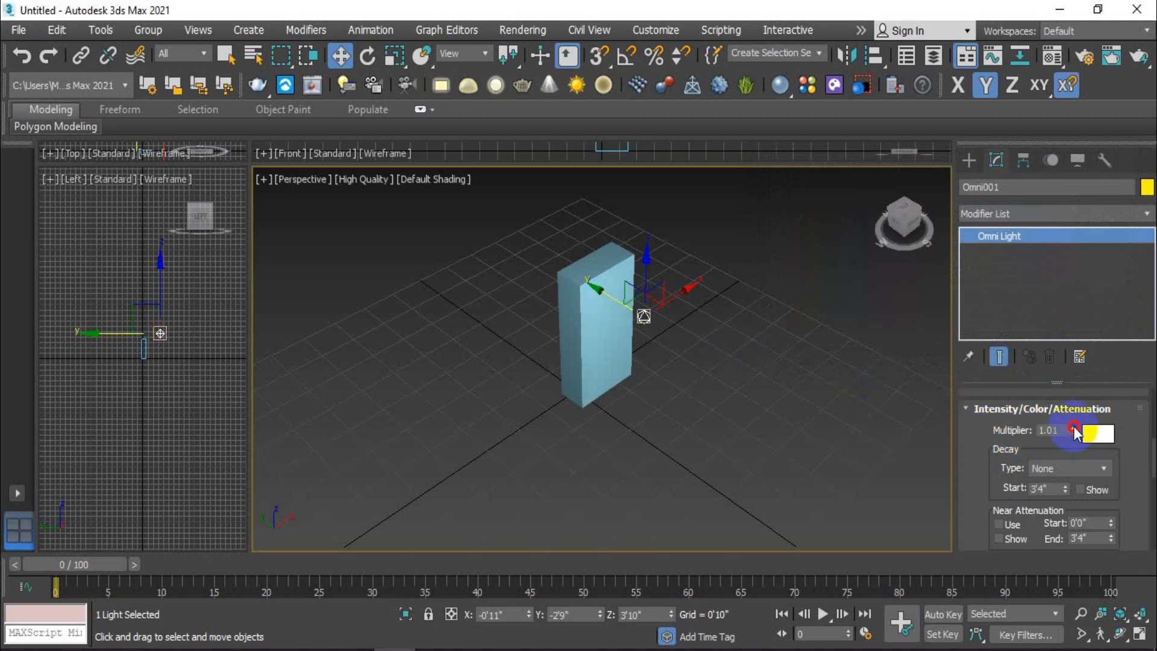
{"action": "left_click_drag", "start_coordinate": [1073, 429], "coordinate": [1050, 435]}
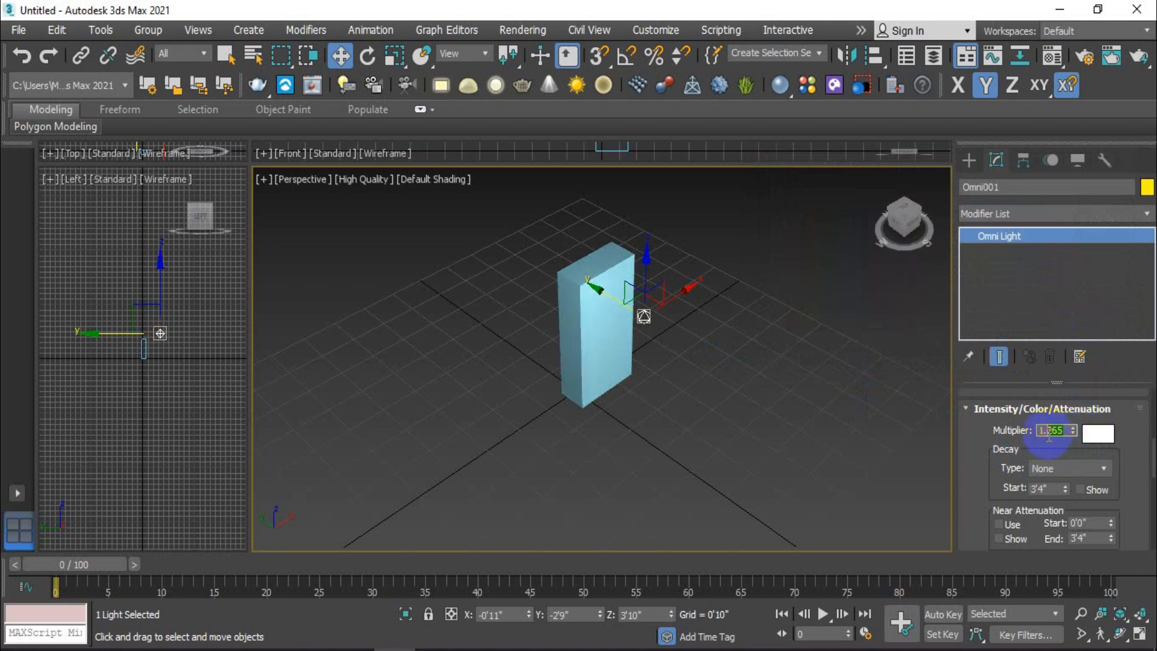
{"action": "type", "text": "0"}
{"action": "key", "text": "Return"}
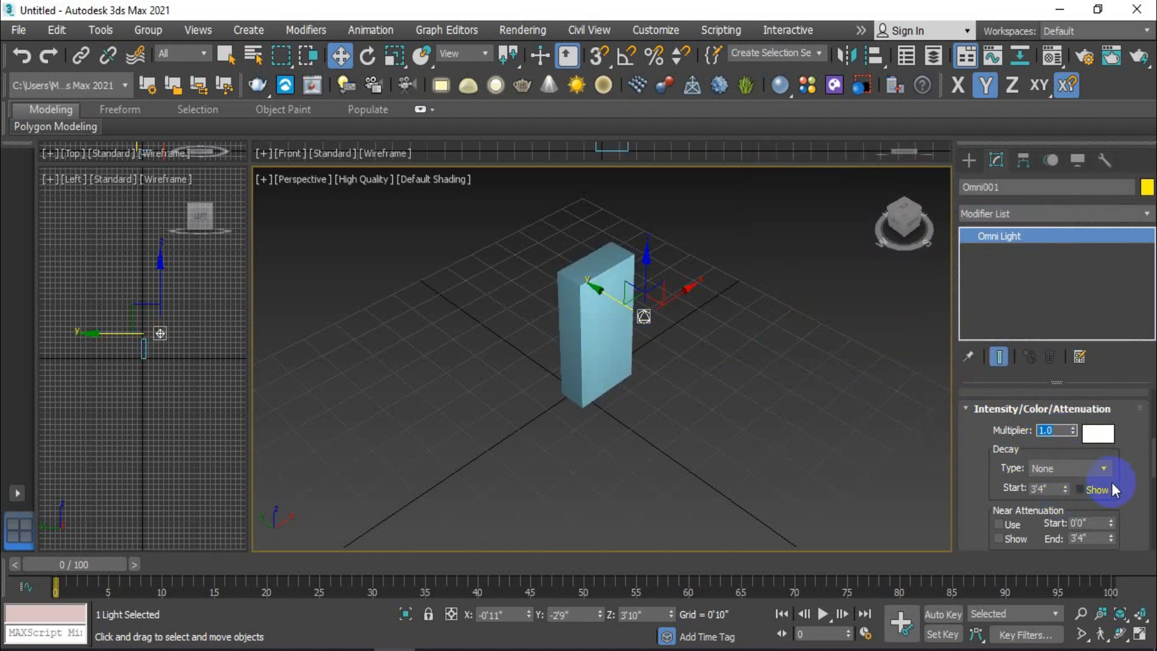
Step: Show the omni light's decay start range and move the light near the box, to about Y -2'5", Z 3'11"
{"action": "left_click", "coordinate": [1078, 488]}
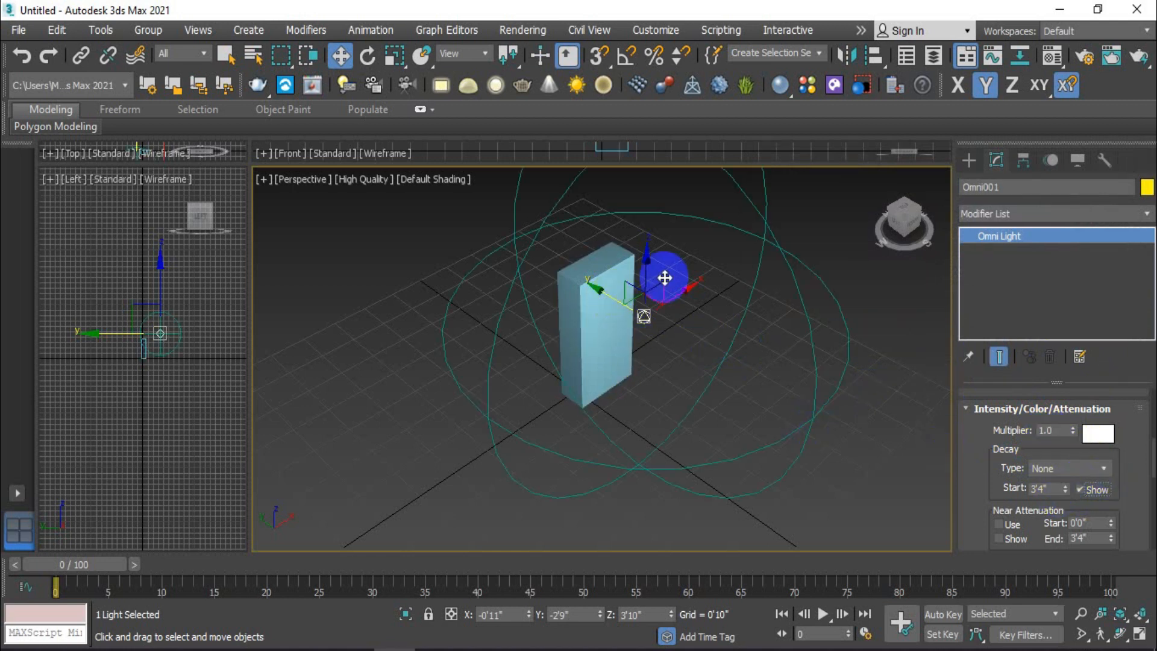
{"action": "scroll", "coordinate": [663, 276], "scroll_direction": "down", "scroll_amount": 5}
{"action": "scroll", "coordinate": [654, 341], "scroll_direction": "up", "scroll_amount": 2}
{"action": "left_click_drag", "start_coordinate": [594, 299], "coordinate": [728, 407]}
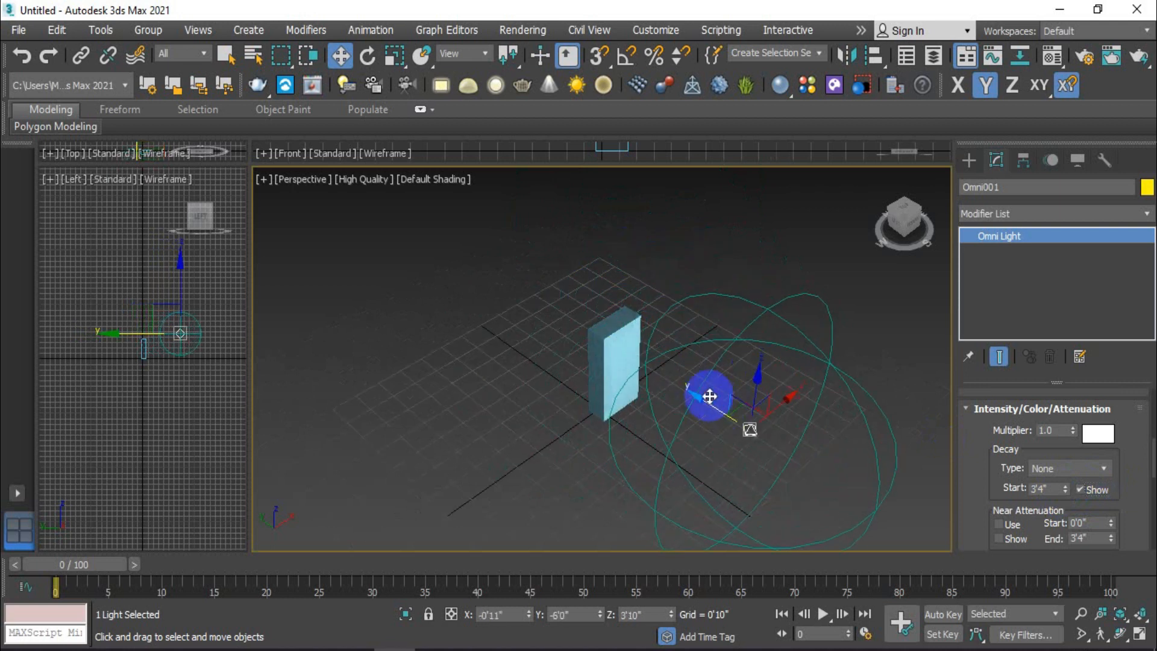
{"action": "middle_click_drag", "start_coordinate": [645, 346], "coordinate": [619, 360], "text": "alt"}
{"action": "left_click_drag", "start_coordinate": [619, 360], "coordinate": [641, 310]}
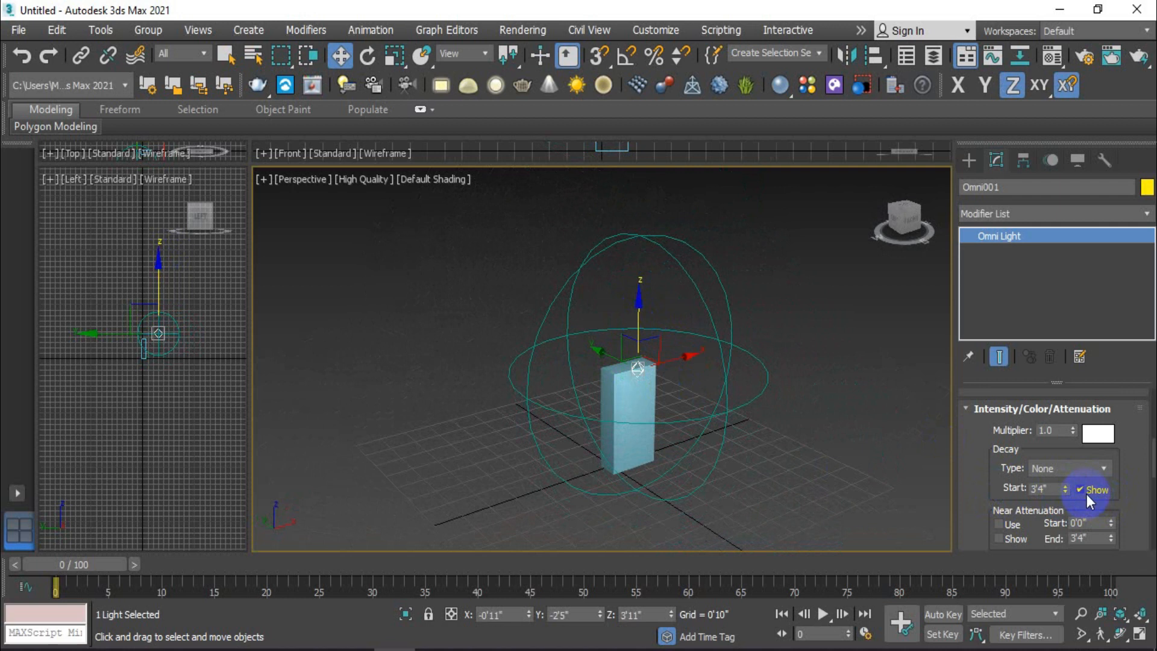
Step: Increase the light's decay start distance to 3'11" and hide its decay range in the viewport
{"action": "mouse_move", "coordinate": [1064, 488]}
{"action": "left_mouse_down"}
{"action": "mouse_move", "coordinate": [1058, 428]}
{"action": "mouse_move", "coordinate": [1072, 479]}
{"action": "left_mouse_up"}
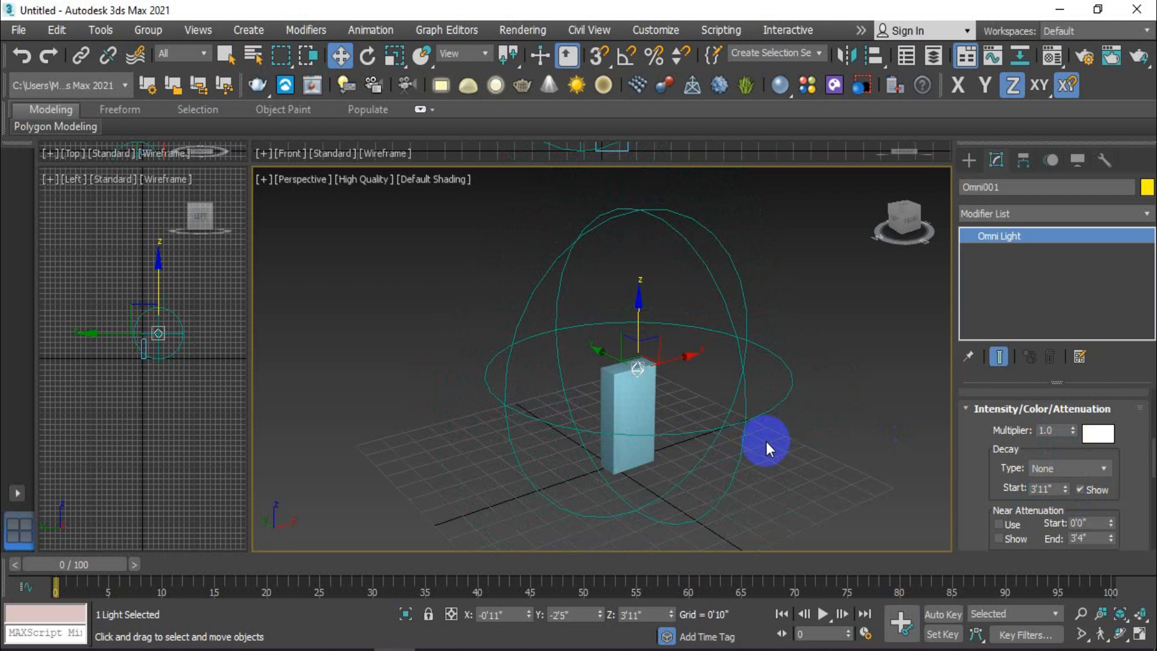
{"action": "middle_click_drag", "start_coordinate": [705, 399], "coordinate": [735, 415], "text": "alt"}
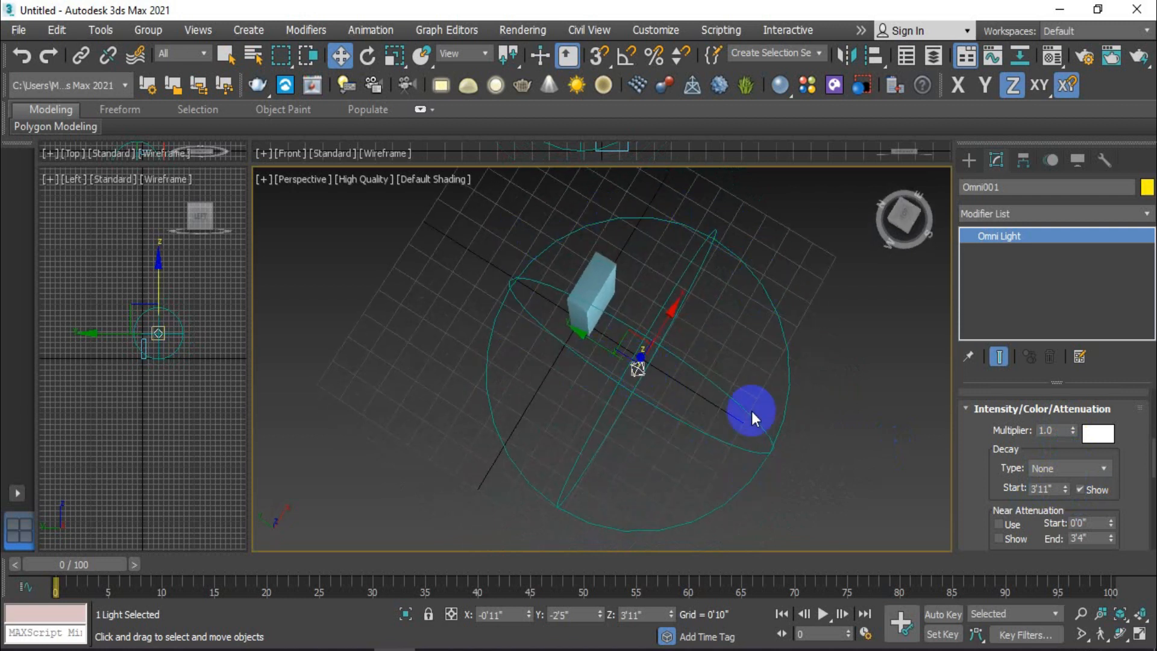
{"action": "middle_click_drag", "start_coordinate": [653, 426], "coordinate": [627, 318], "text": "alt"}
{"action": "left_click", "coordinate": [1077, 490]}
{"action": "middle_click_drag", "start_coordinate": [716, 381], "coordinate": [724, 399], "text": "alt"}
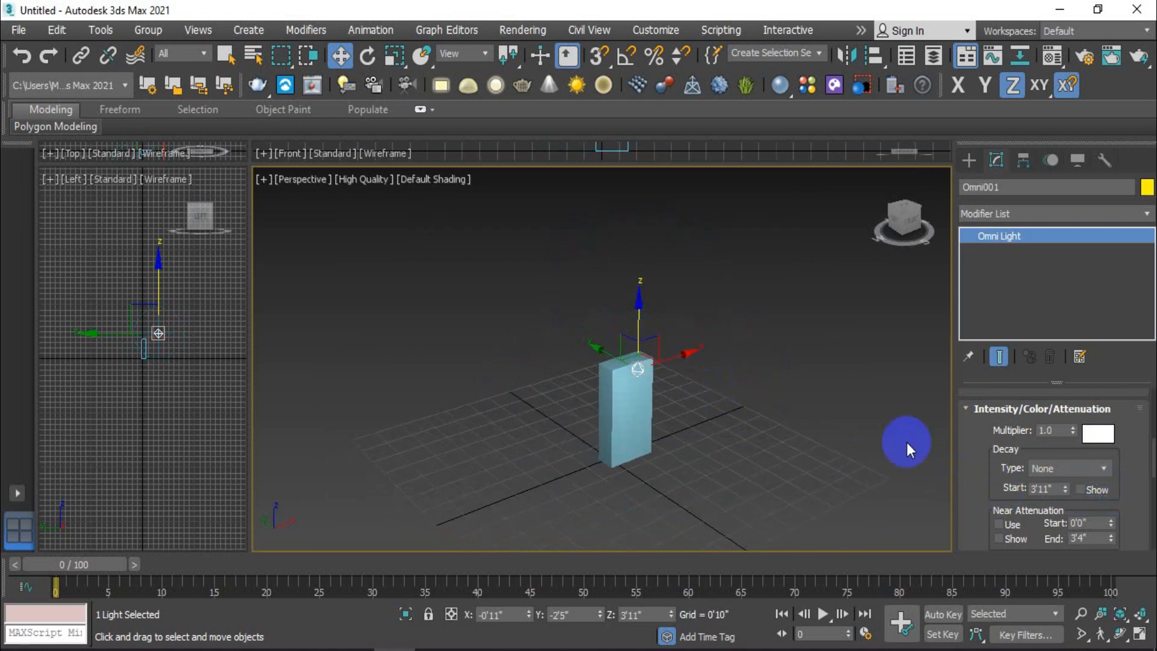
Step: Turn the light's near attenuation on and back off
{"action": "scroll", "coordinate": [1128, 468], "scroll_direction": "down", "scroll_amount": 2}
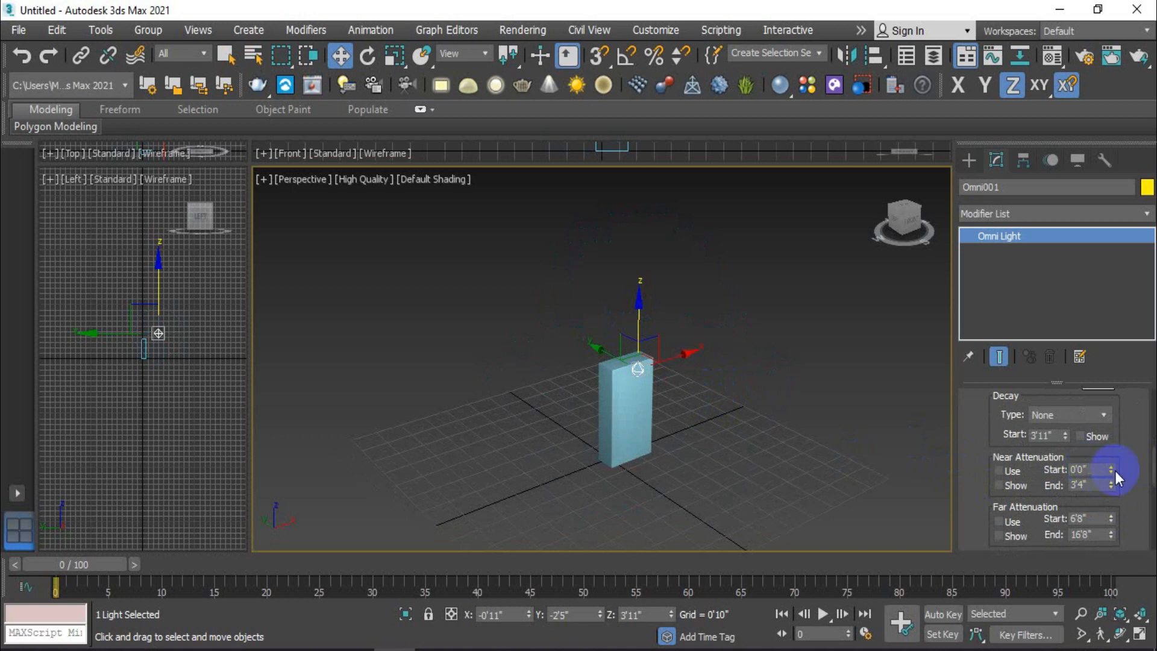
{"action": "left_click", "coordinate": [998, 470]}
{"action": "left_click", "coordinate": [998, 470]}
{"action": "scroll", "coordinate": [1133, 482], "scroll_direction": "down", "scroll_amount": 3}
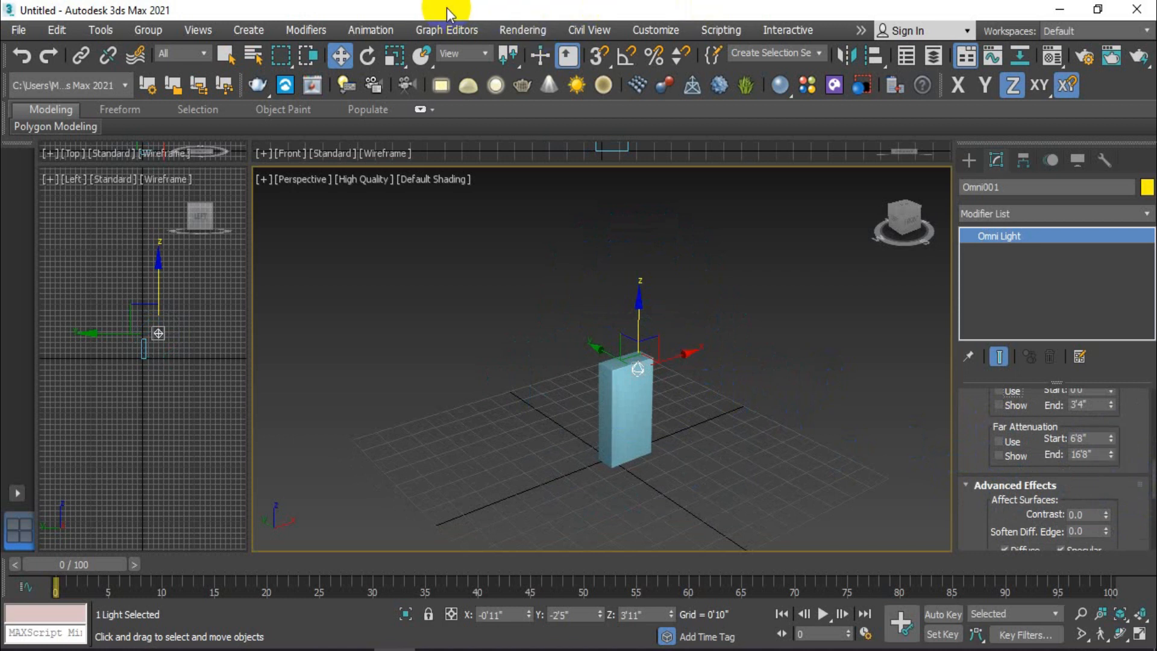
Step: Look through the available renderers in Render Setup, keeping Scanline Renderer, and close the dialog
{"action": "left_click", "coordinate": [367, 29]}
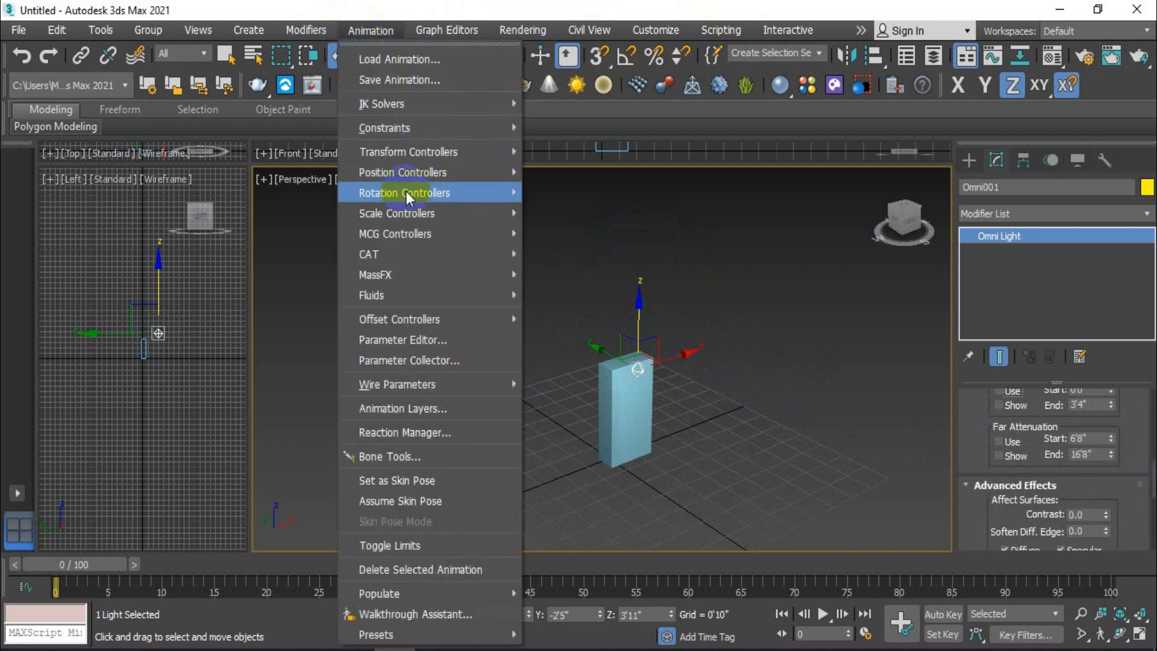
{"action": "left_click", "coordinate": [503, 37]}
{"action": "left_click", "coordinate": [547, 116]}
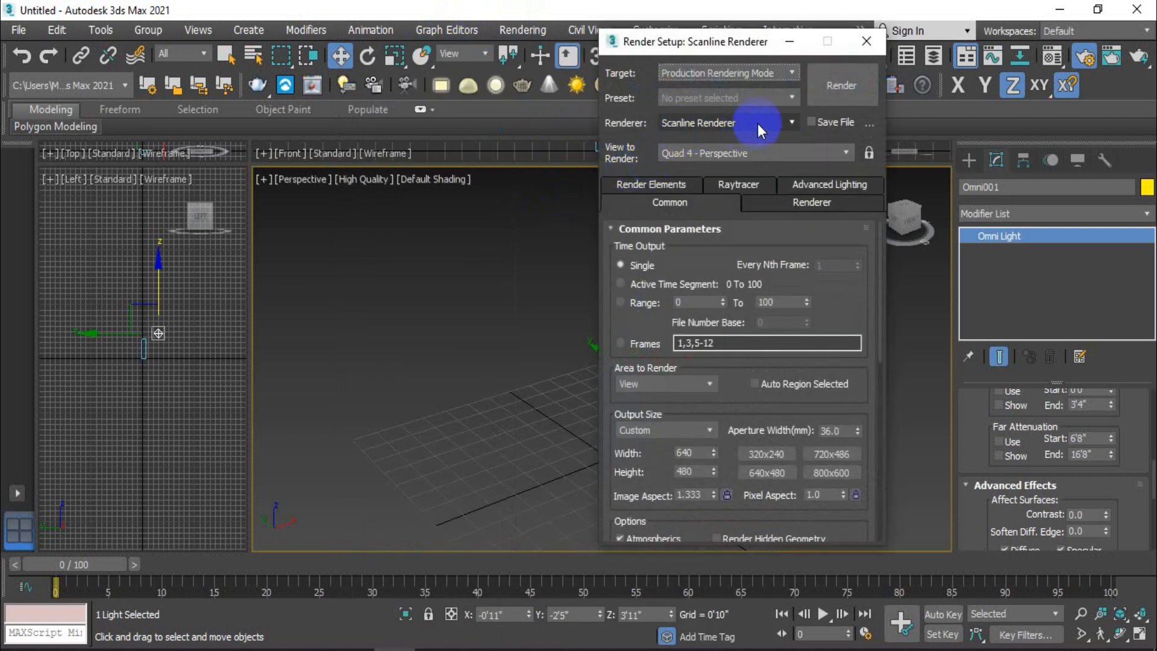
{"action": "left_click", "coordinate": [787, 122]}
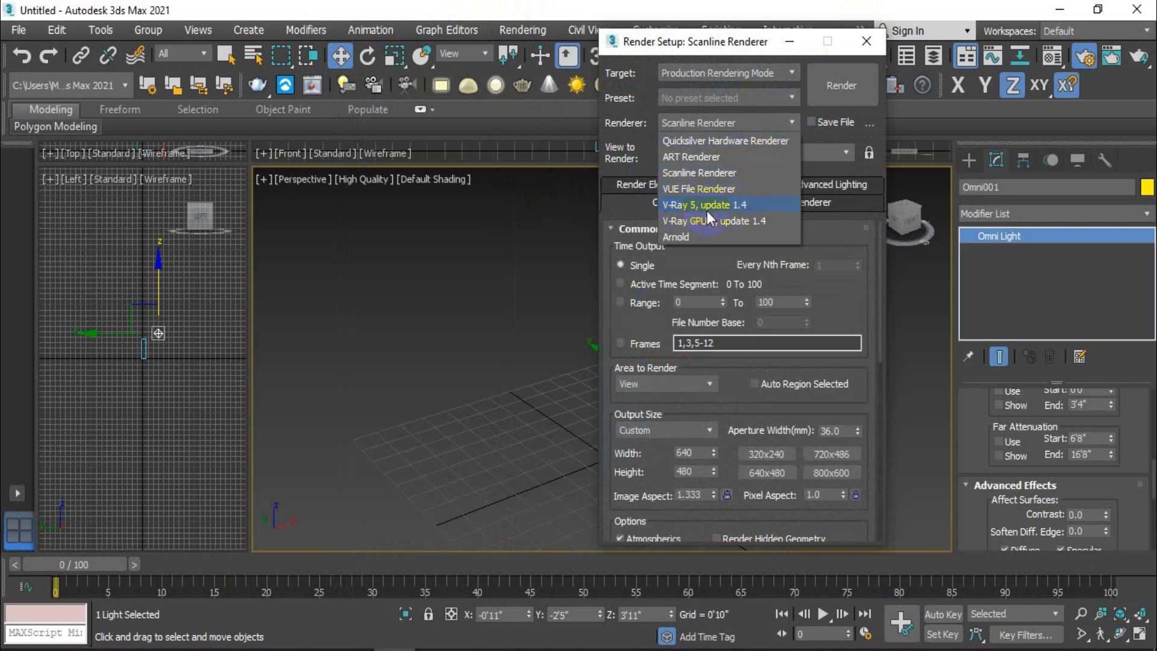
{"action": "left_click", "coordinate": [871, 37]}
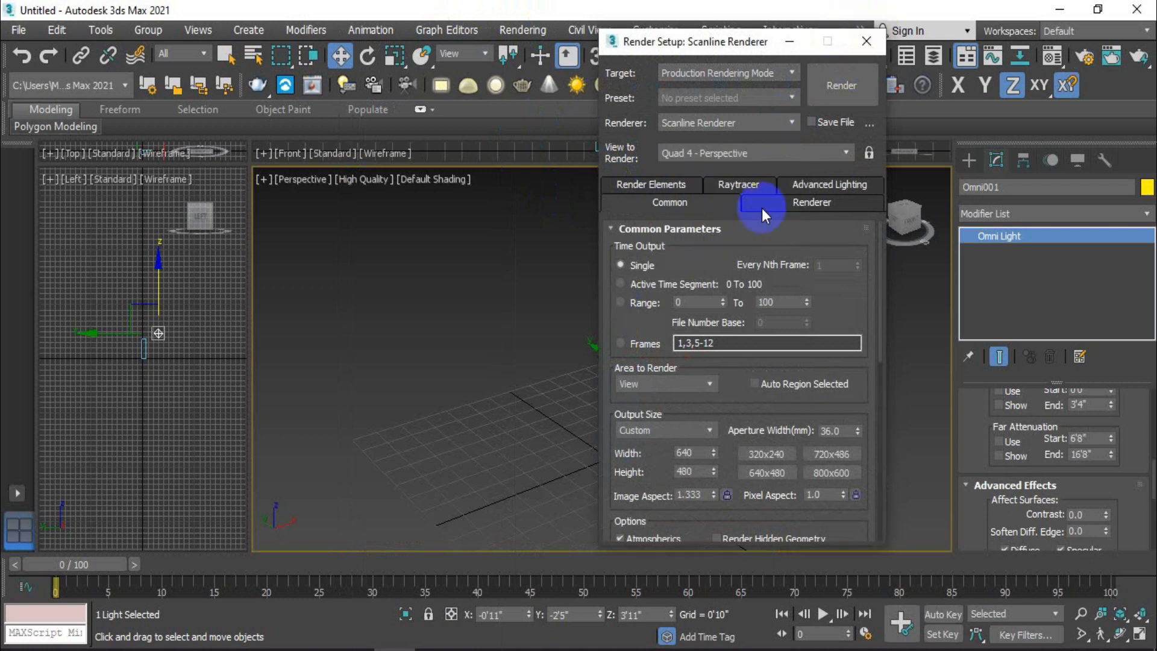
{"action": "left_click", "coordinate": [871, 38]}
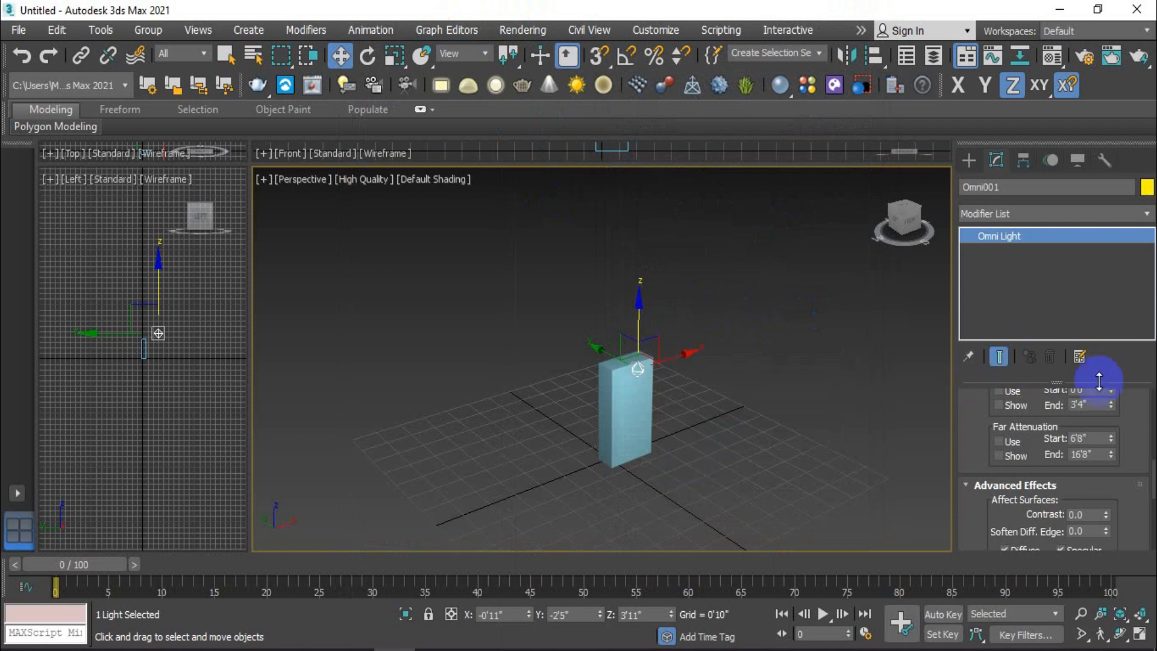
Step: Create a ground plane under the box, about 12'5" long and 9'11" wide
{"action": "scroll", "coordinate": [1128, 438], "scroll_direction": "down", "scroll_amount": 5}
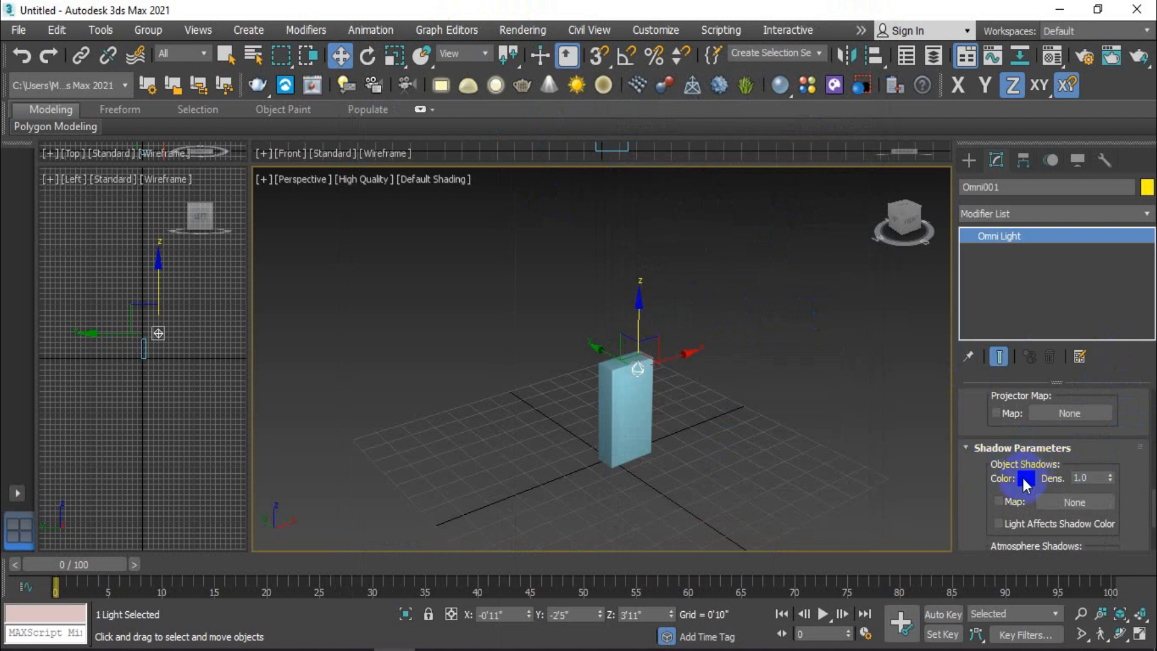
{"action": "left_click", "coordinate": [968, 159]}
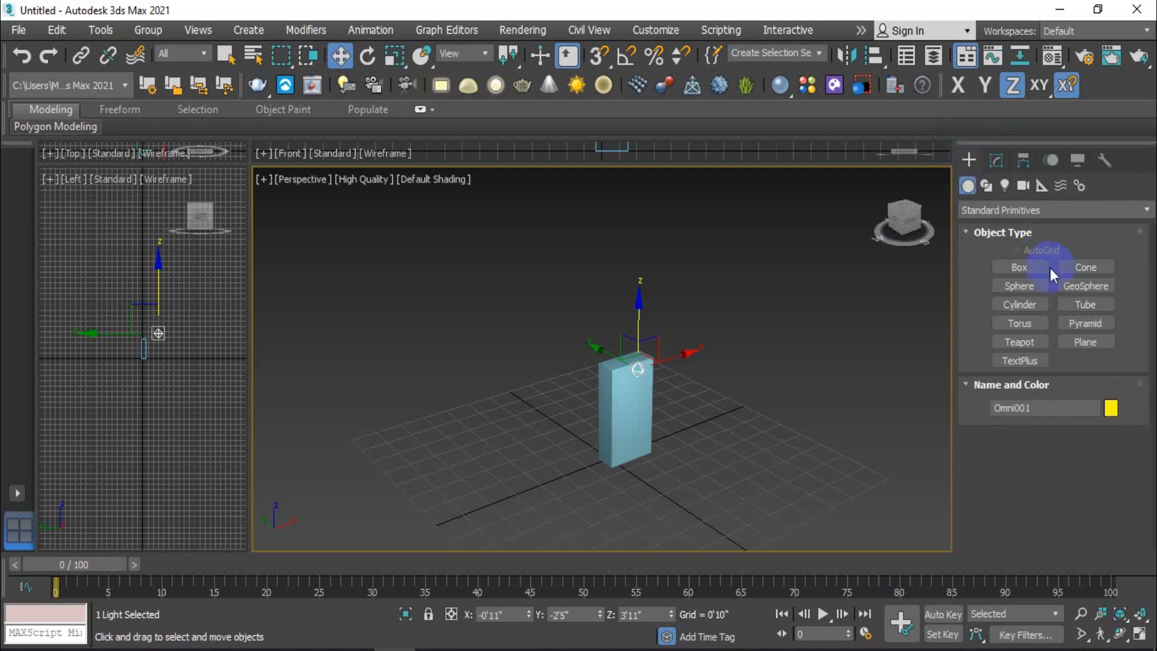
{"action": "left_click", "coordinate": [1085, 342]}
{"action": "left_click_drag", "start_coordinate": [619, 335], "coordinate": [614, 596]}
{"action": "scroll", "coordinate": [616, 375], "scroll_direction": "up", "scroll_amount": 2}
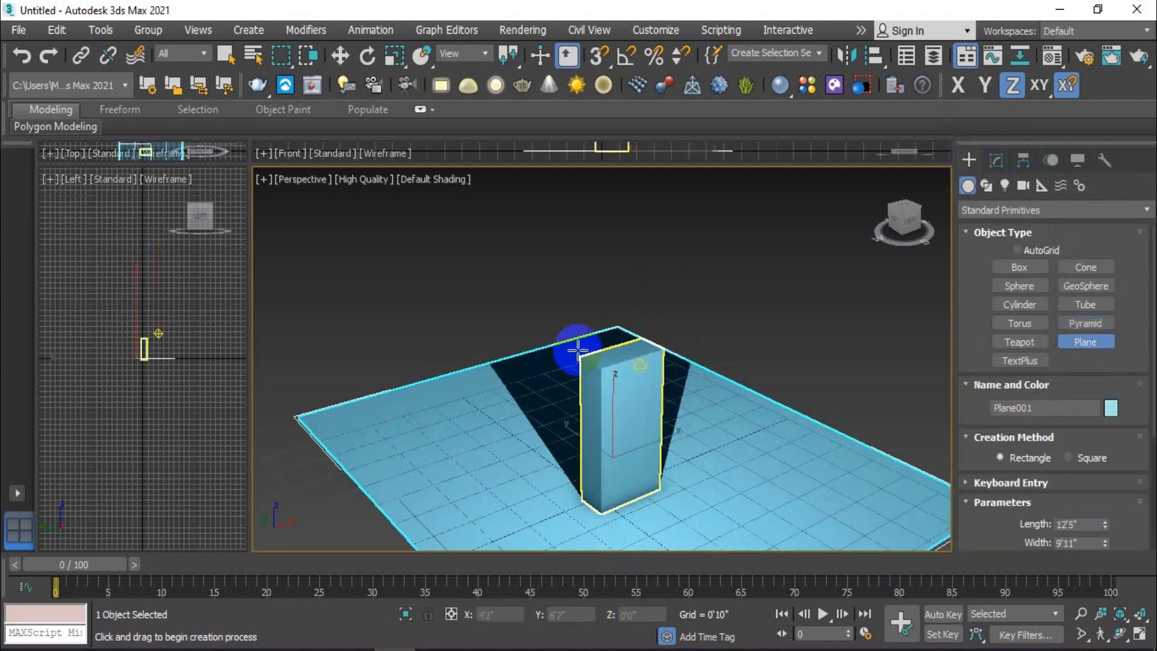
{"action": "scroll", "coordinate": [576, 350], "scroll_direction": "down", "scroll_amount": 3}
{"action": "middle_click_drag", "start_coordinate": [591, 352], "coordinate": [640, 410], "text": "alt"}
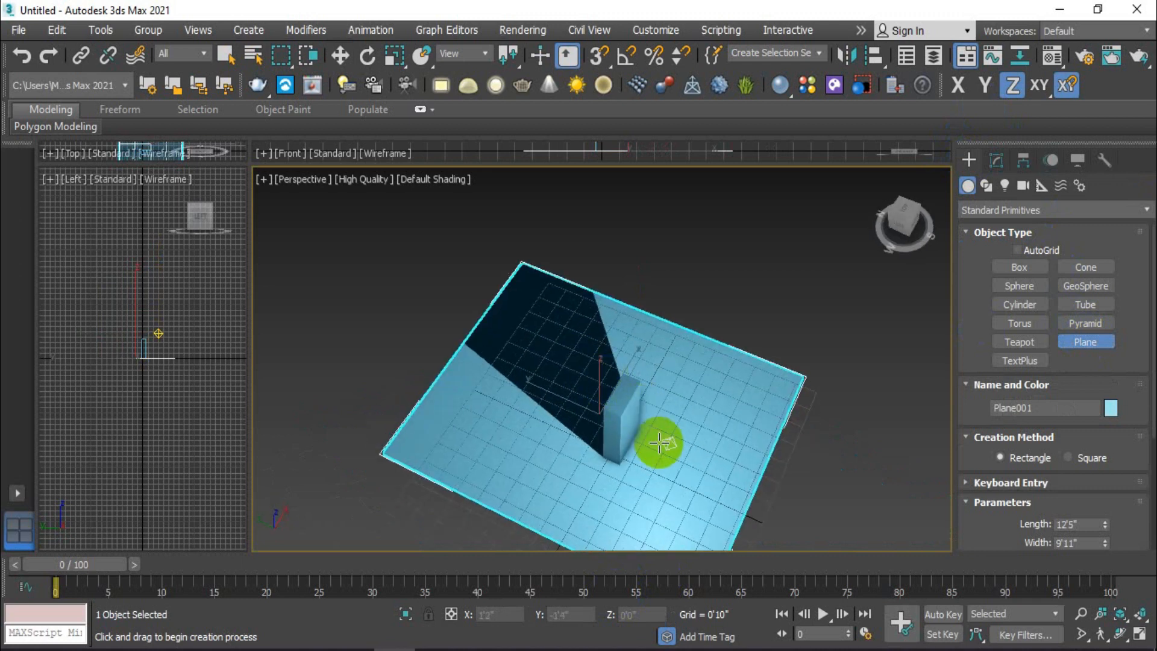
{"action": "middle_click_drag", "start_coordinate": [736, 408], "coordinate": [696, 346], "text": "alt"}
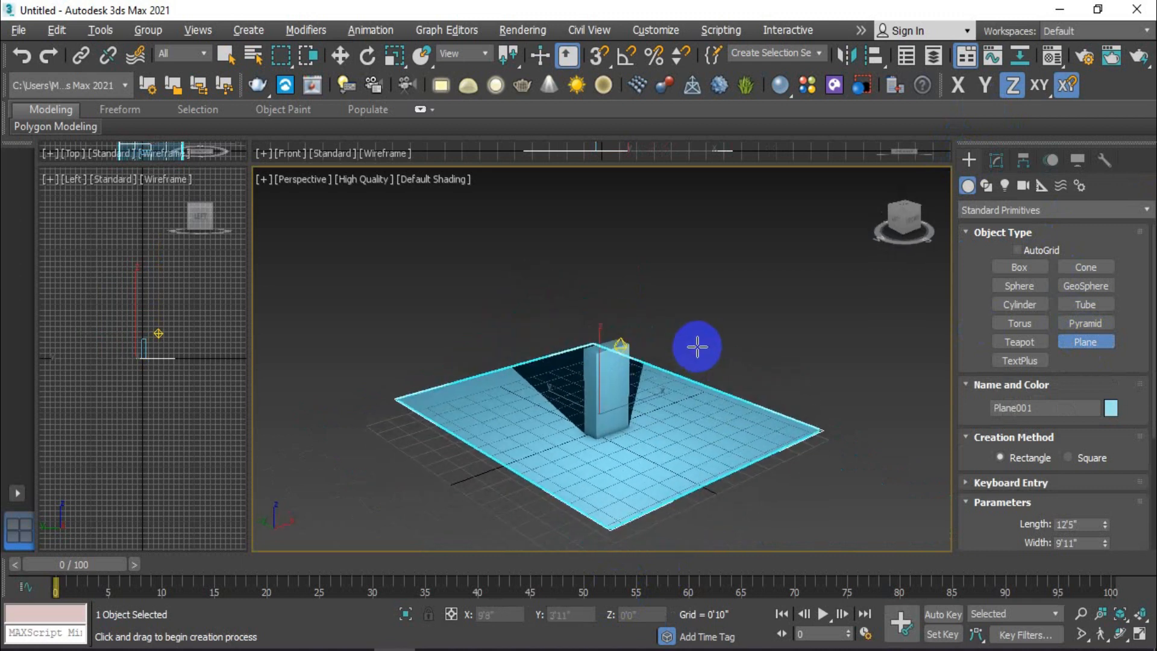
Step: Raise the omni light above the box along the Z axis, to about Z 4'7"
{"action": "left_click", "coordinate": [340, 56]}
{"action": "left_click", "coordinate": [620, 344]}
{"action": "left_click_drag", "start_coordinate": [620, 308], "coordinate": [724, 329]}
{"action": "middle_click_drag", "start_coordinate": [725, 326], "coordinate": [699, 330], "text": "alt"}
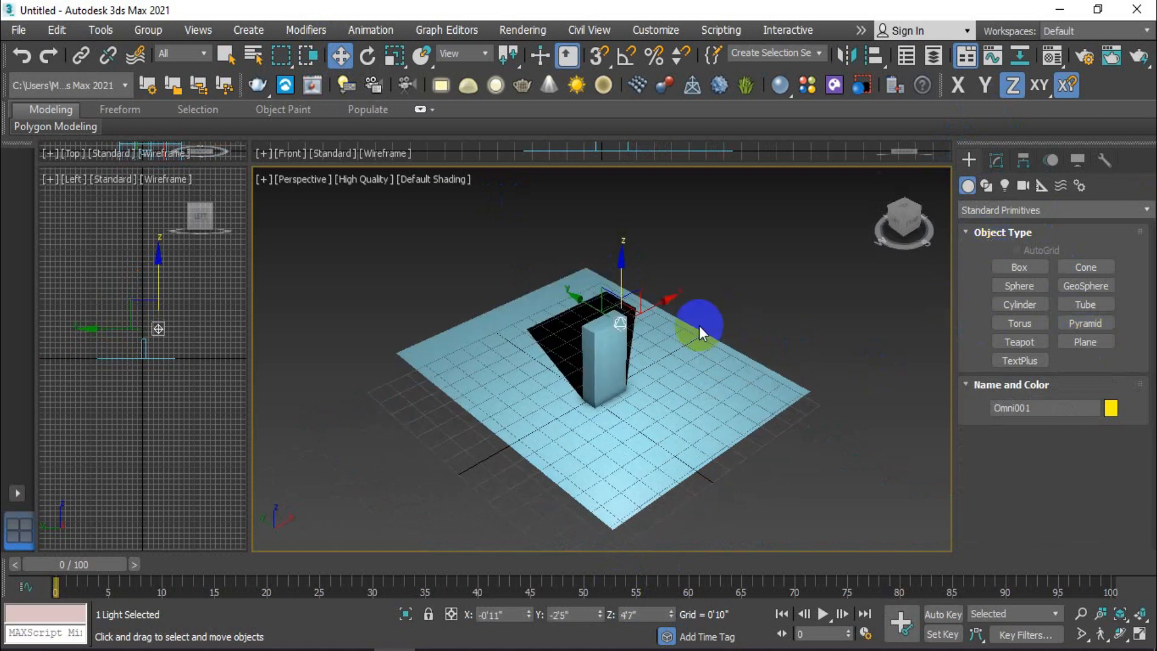
Step: Try lighter shadow colours for the omni light, return the shadow to black (0, 0, 0) and close the colour selector
{"action": "scroll", "coordinate": [570, 300], "scroll_direction": "up", "scroll_amount": 3}
{"action": "left_click", "coordinate": [1002, 160]}
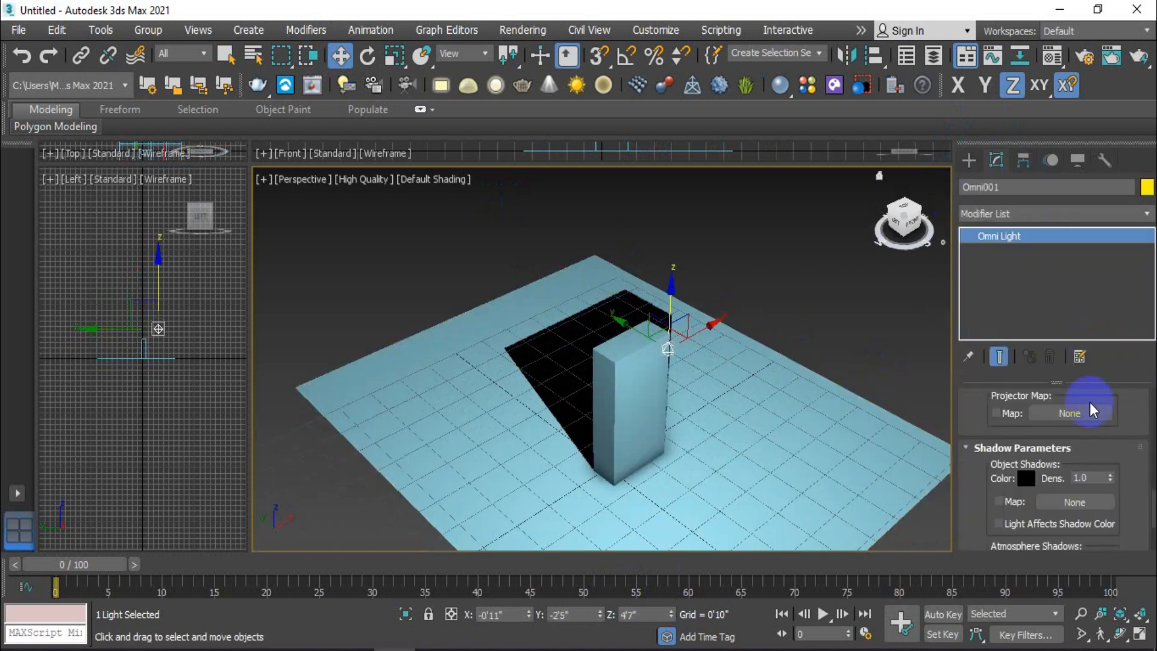
{"action": "left_click", "coordinate": [1025, 479]}
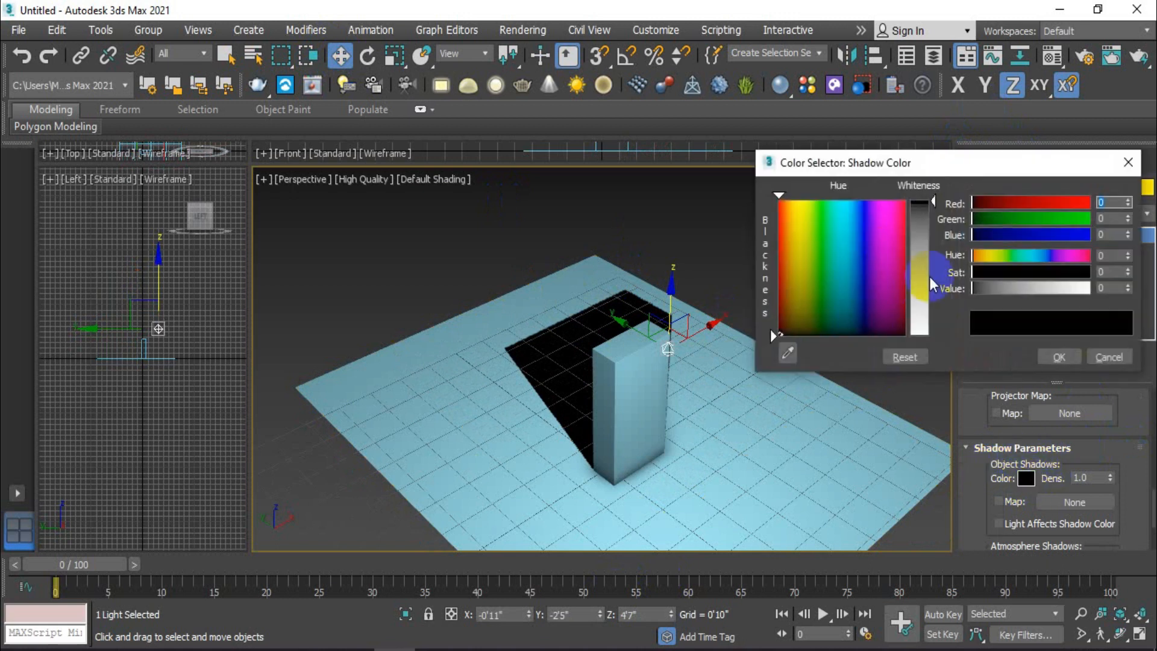
{"action": "mouse_move", "coordinate": [928, 222]}
{"action": "left_mouse_down"}
{"action": "mouse_move", "coordinate": [936, 238]}
{"action": "mouse_move", "coordinate": [920, 243]}
{"action": "mouse_move", "coordinate": [935, 201]}
{"action": "left_mouse_up"}
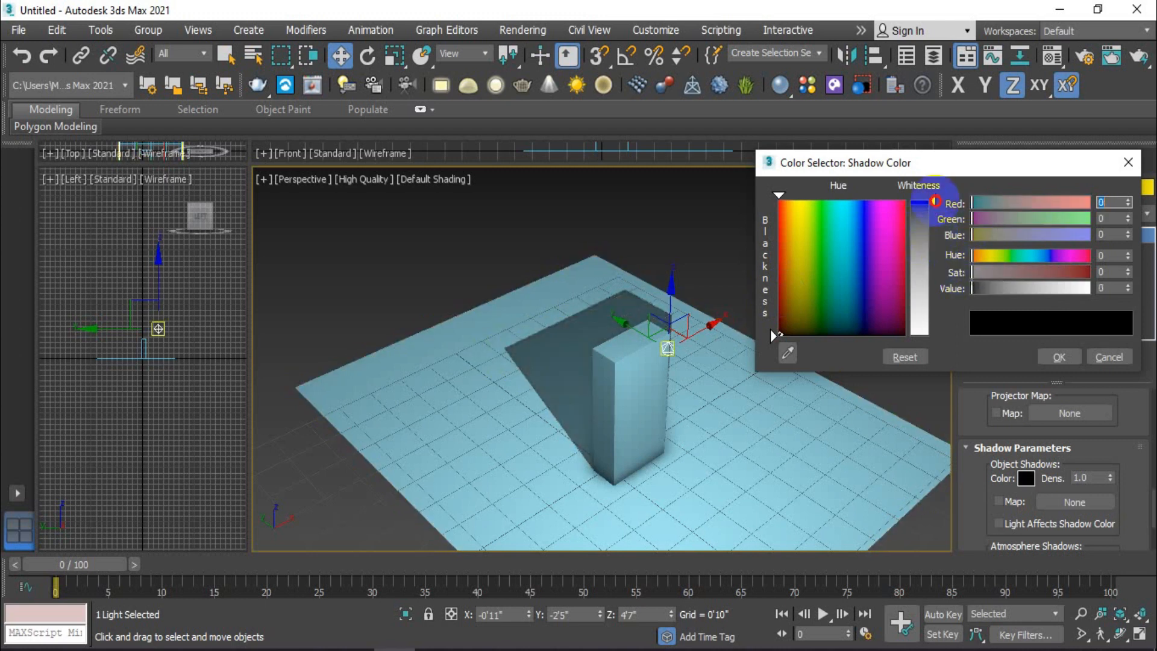
{"action": "left_click", "coordinate": [1128, 163]}
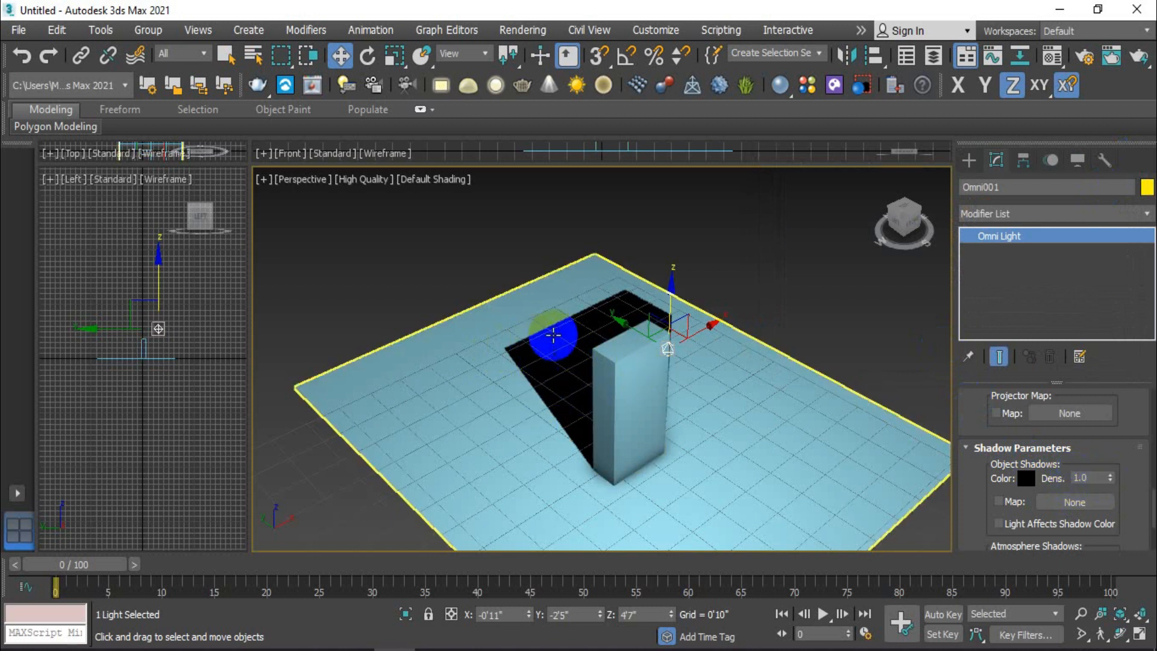
Step: Lower the light's object shadow density to 0.12, restore it to 1.0 and inspect the shadow up close
{"action": "left_click_drag", "start_coordinate": [1111, 479], "coordinate": [1116, 561]}
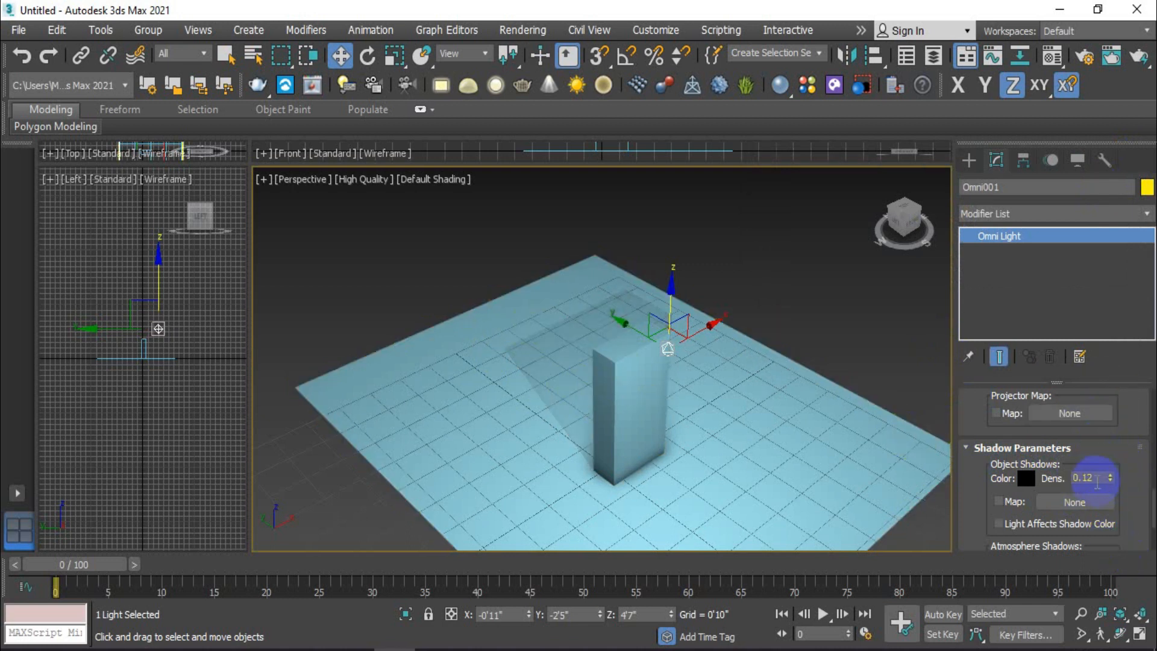
{"action": "left_click_drag", "start_coordinate": [1094, 477], "coordinate": [1065, 477]}
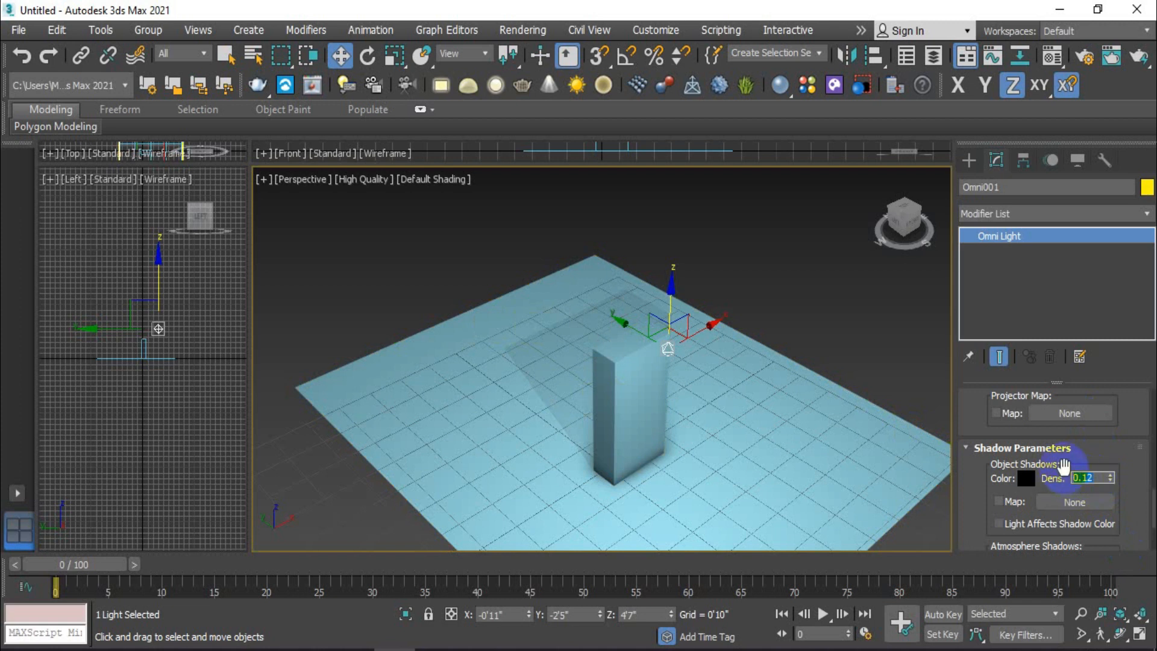
{"action": "type", "text": "1"}
{"action": "key", "text": "Return"}
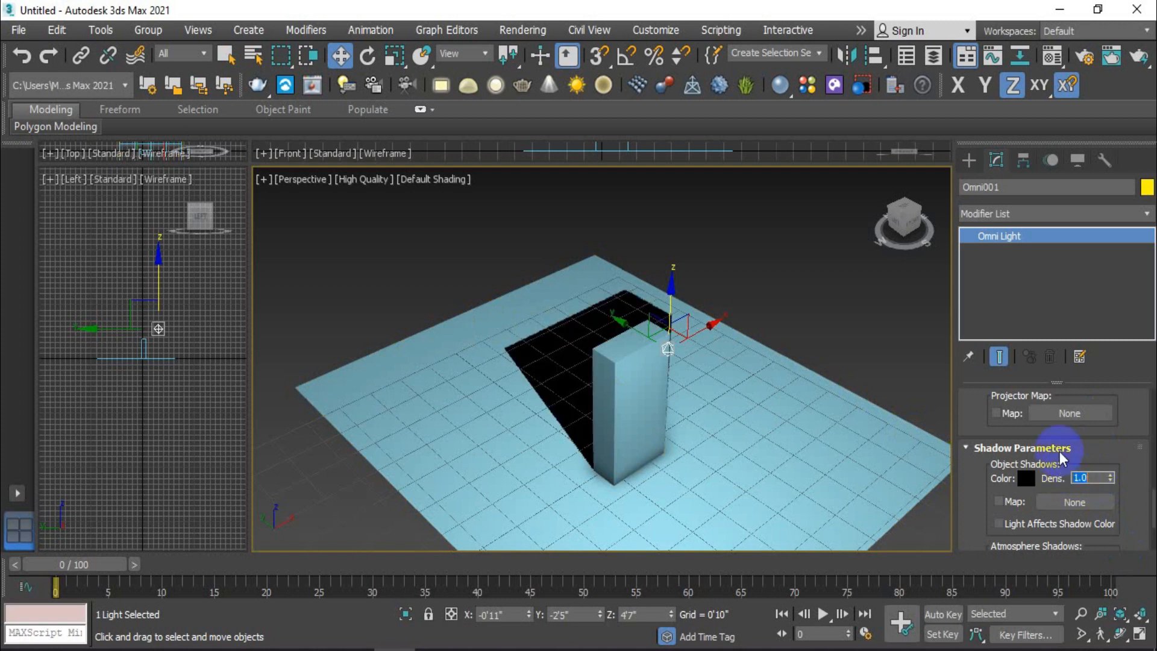
{"action": "scroll", "coordinate": [550, 390], "scroll_direction": "up", "scroll_amount": 8}
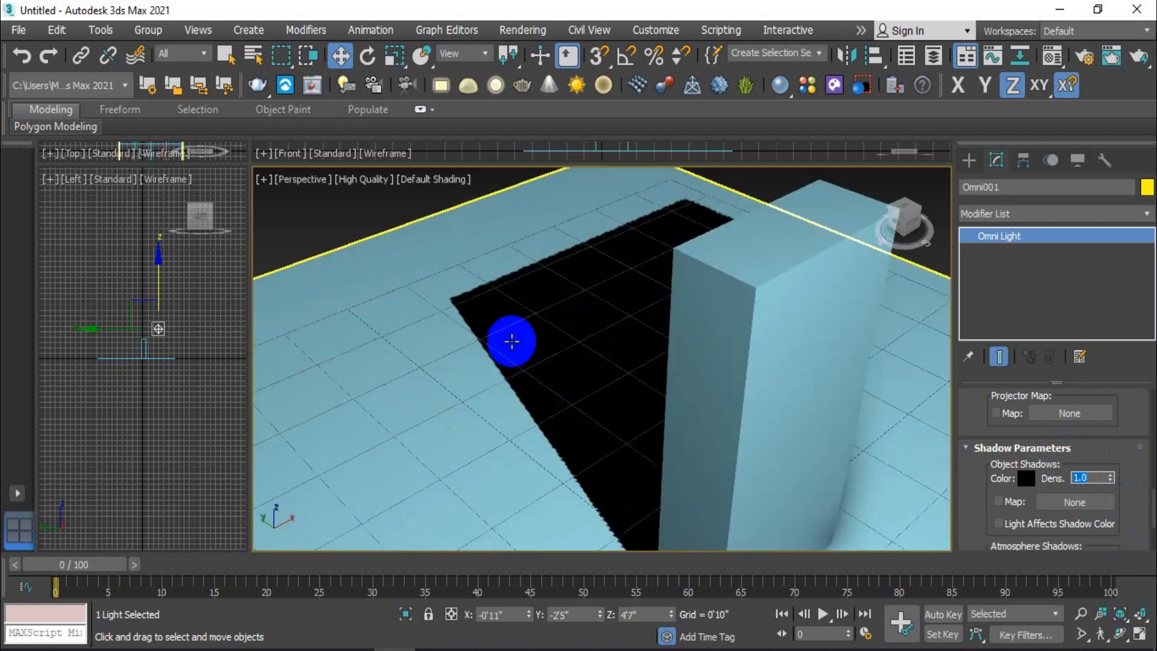
{"action": "scroll", "coordinate": [470, 336], "scroll_direction": "down", "scroll_amount": 10}
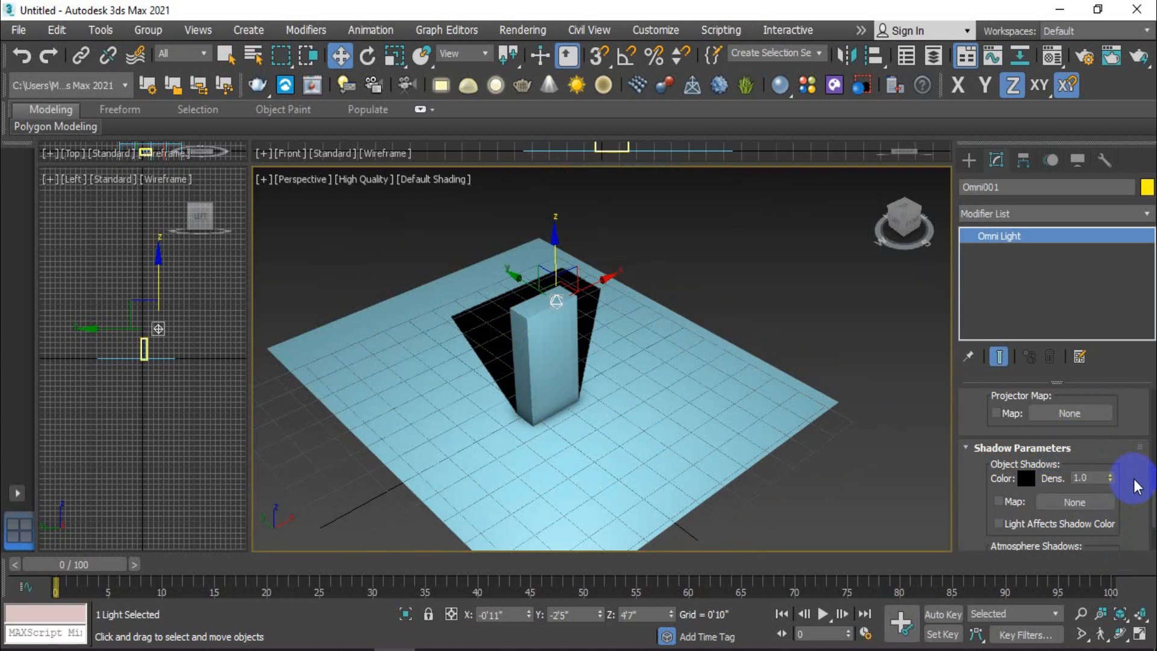
Step: Review the omni light's remaining shadow and general parameters, and delete the light from the scene
{"action": "scroll", "coordinate": [1136, 486], "scroll_direction": "down", "scroll_amount": 5}
{"action": "scroll", "coordinate": [1131, 479], "scroll_direction": "up", "scroll_amount": 10}
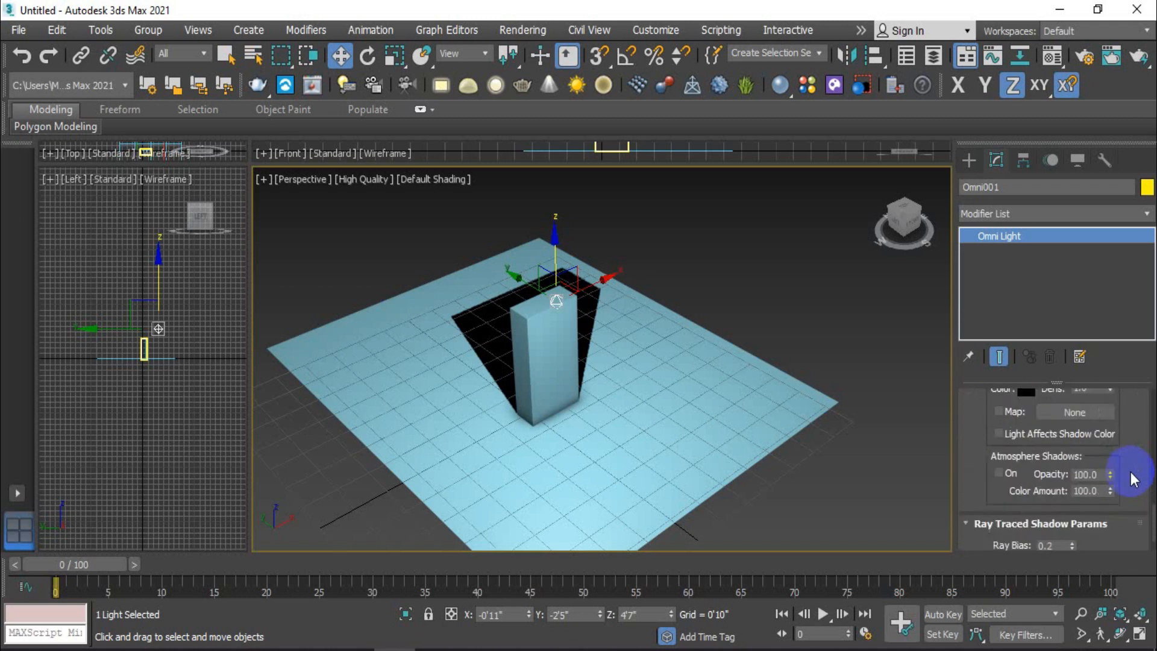
{"action": "scroll", "coordinate": [1127, 473], "scroll_direction": "up", "scroll_amount": 3}
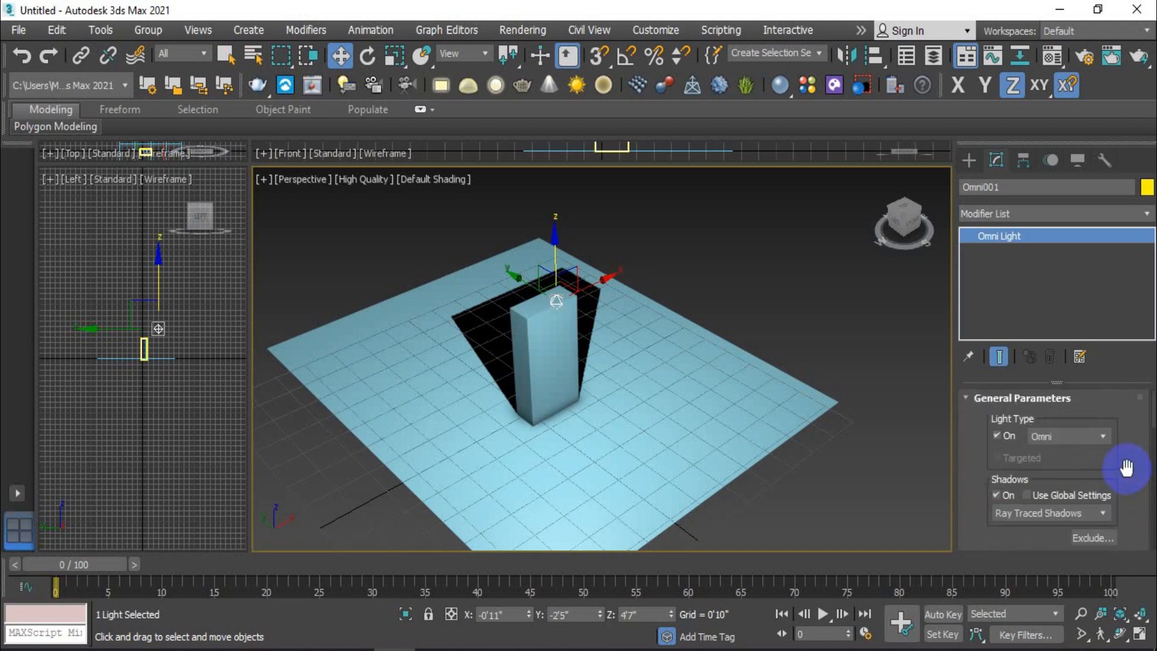
{"action": "left_click", "coordinate": [565, 313]}
{"action": "key", "text": "Delete"}
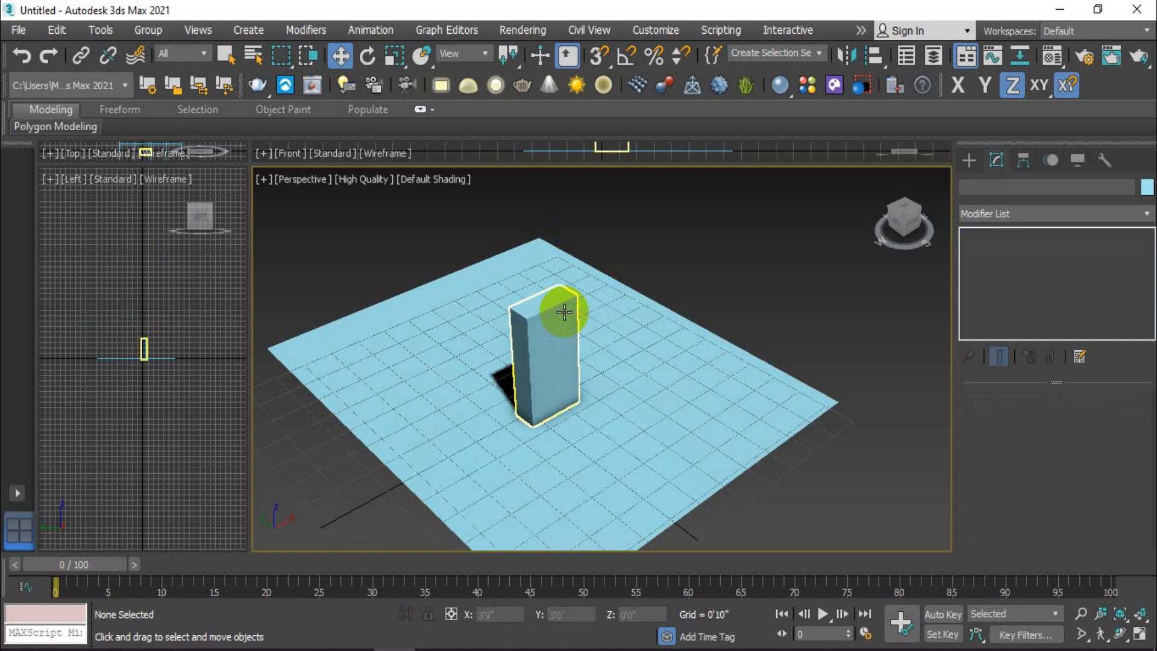
{"action": "middle_click_drag", "start_coordinate": [531, 397], "coordinate": [553, 375], "text": "alt"}
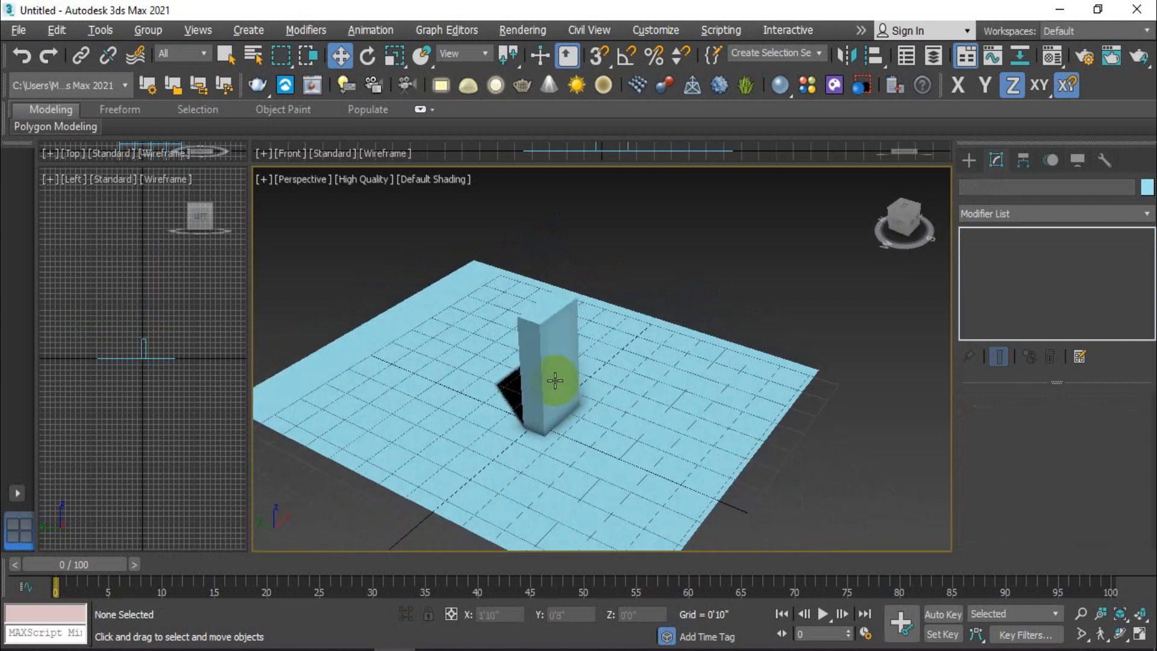
Step: Create a second box, about 1'5" long and 1'1" wide, on the ground plane beside the tall box
{"action": "left_click", "coordinate": [970, 161]}
{"action": "left_click", "coordinate": [1024, 267]}
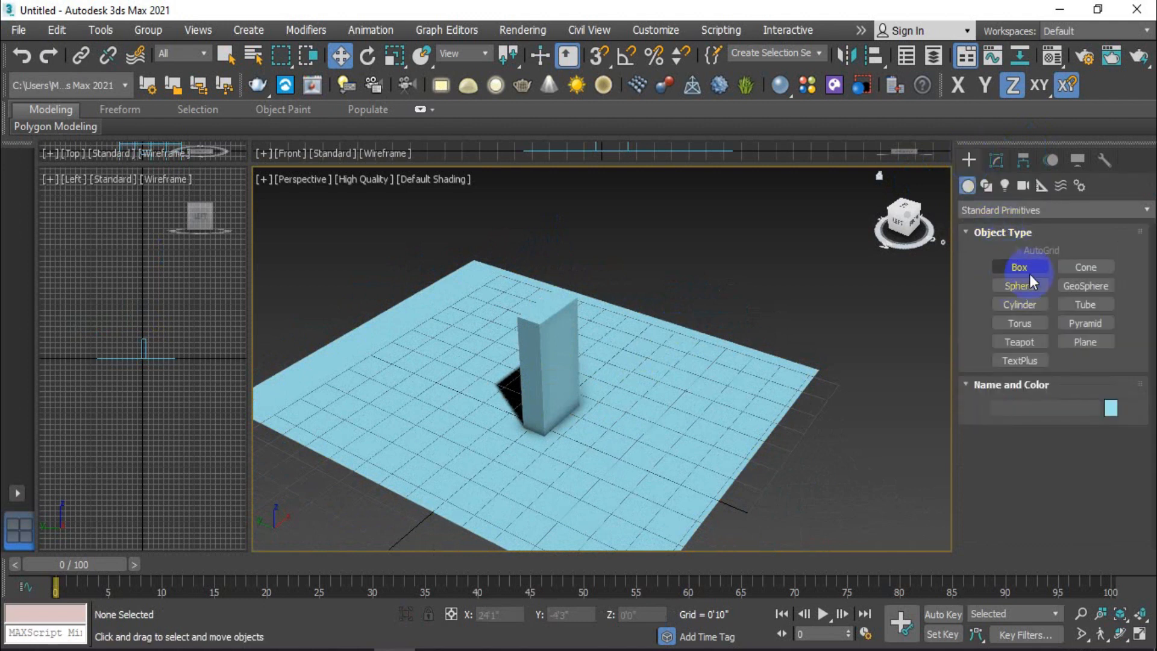
{"action": "left_click_drag", "start_coordinate": [663, 382], "coordinate": [692, 382]}
{"action": "left_click", "coordinate": [698, 362]}
{"action": "mouse_move", "coordinate": [765, 434]}
{"action": "middle_mouse_down", "text": "alt"}
{"action": "mouse_move", "coordinate": [749, 491]}
{"action": "mouse_move", "coordinate": [640, 548]}
{"action": "mouse_move", "coordinate": [775, 414]}
{"action": "mouse_move", "coordinate": [766, 438]}
{"action": "middle_mouse_up", "text": "alt"}
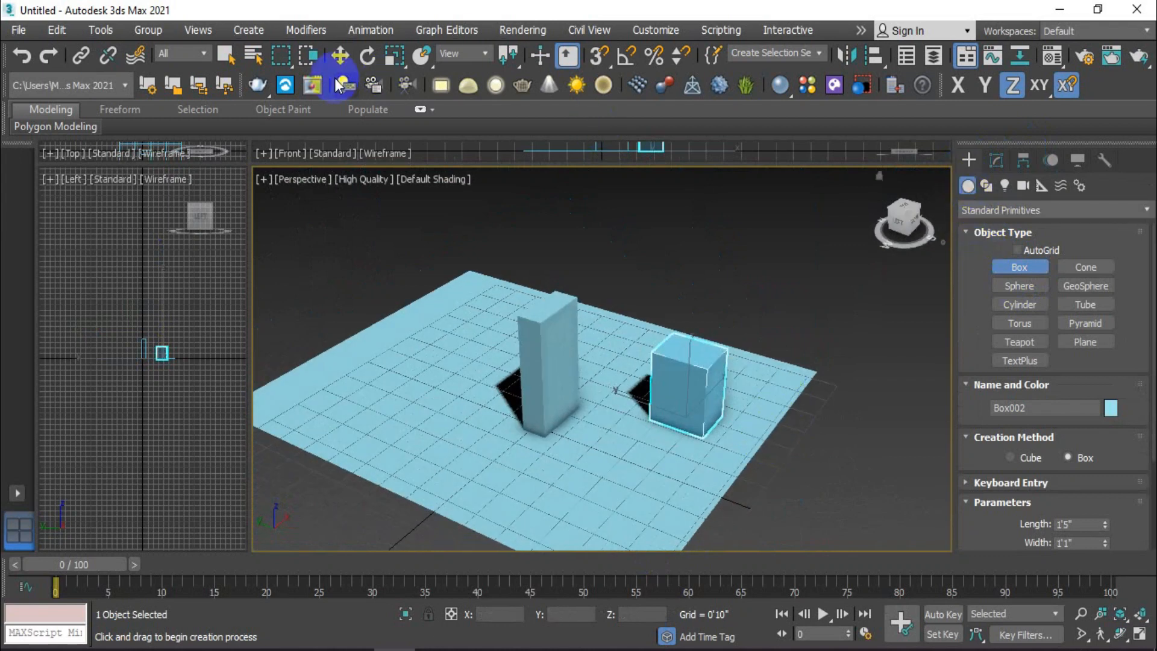
{"action": "left_click", "coordinate": [233, 56]}
Step: Restore the resized viewports with Reset Layout and enlarge the Perspective viewport again
{"action": "left_click_drag", "start_coordinate": [250, 167], "coordinate": [451, 270]}
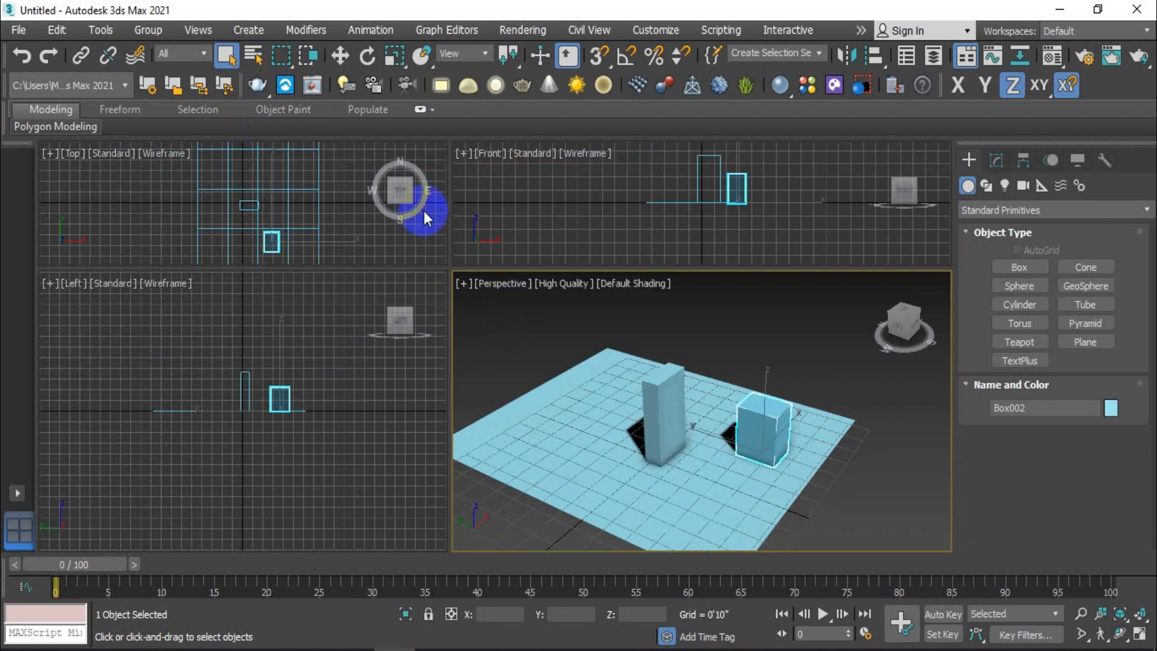
{"action": "right_click", "coordinate": [448, 267]}
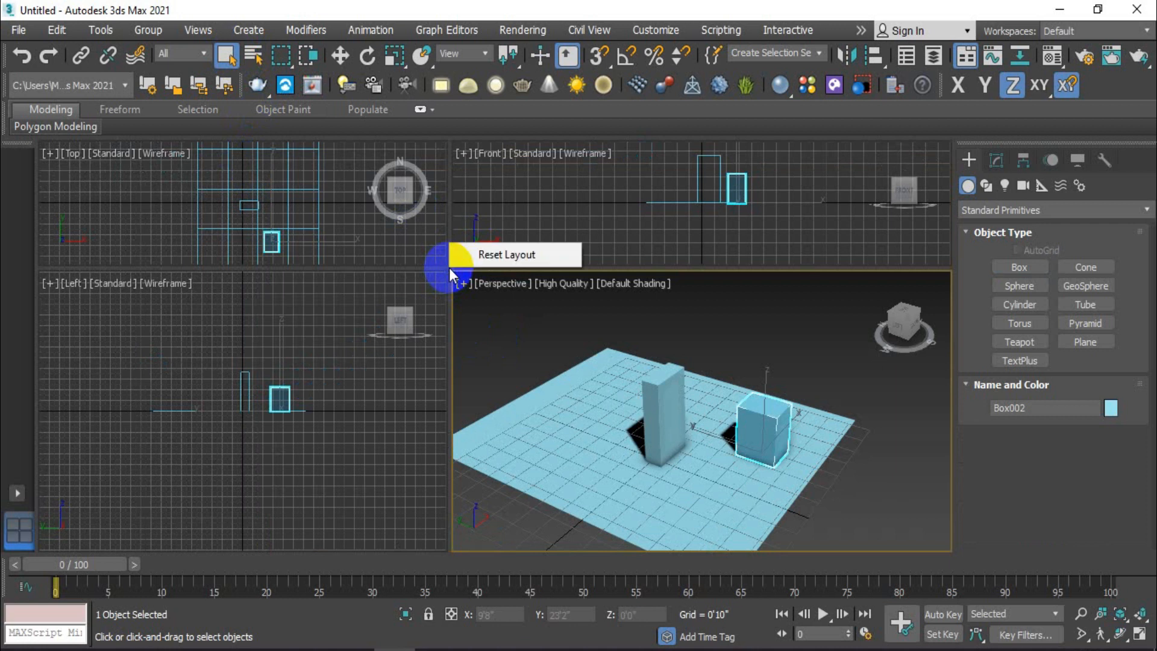
{"action": "left_click", "coordinate": [529, 254]}
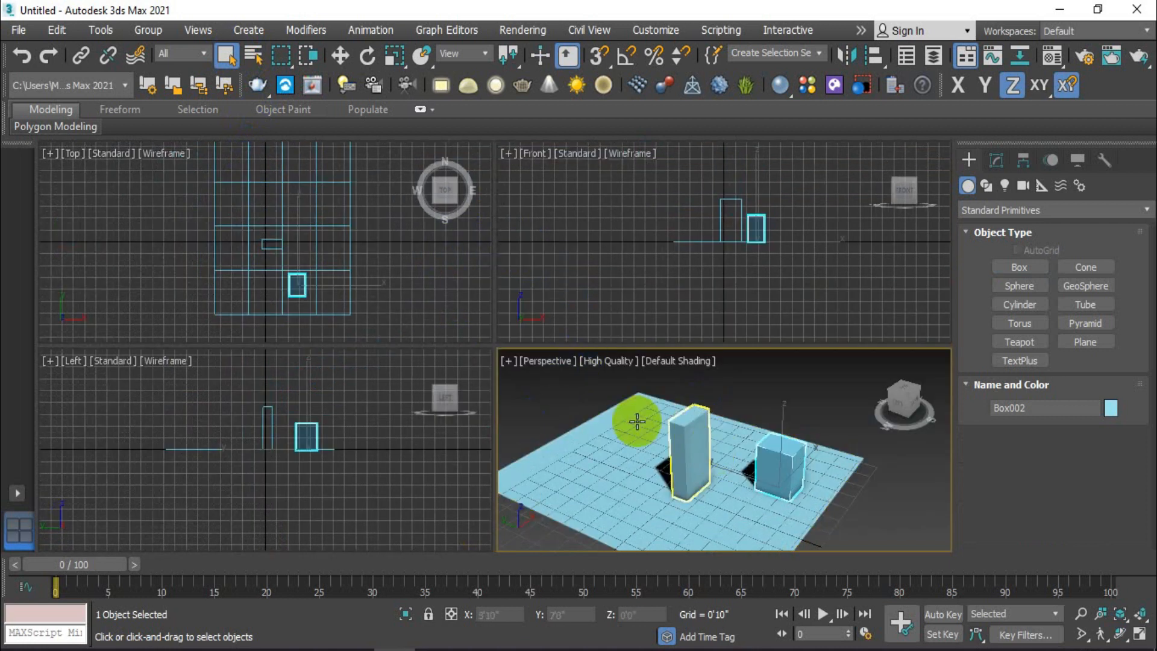
{"action": "left_click_drag", "start_coordinate": [492, 347], "coordinate": [231, 174]}
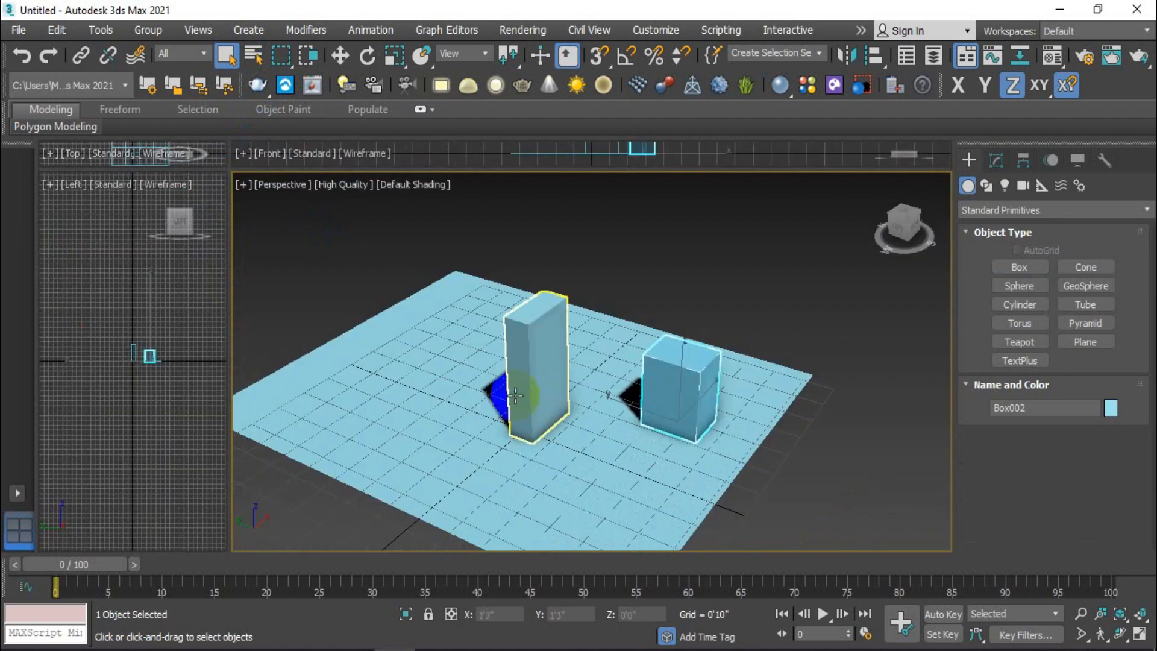
Step: Reset the scene without saving the changes and enlarge the Perspective viewport
{"action": "left_click", "coordinate": [51, 107]}
{"action": "left_click", "coordinate": [18, 30]}
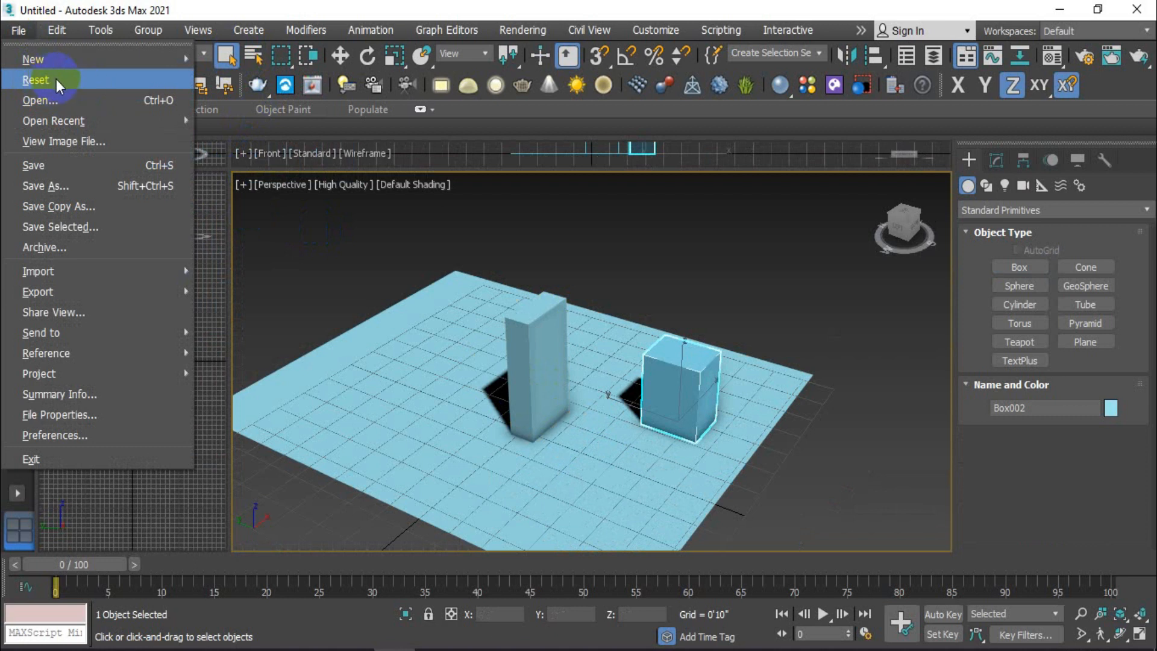
{"action": "left_click", "coordinate": [36, 80]}
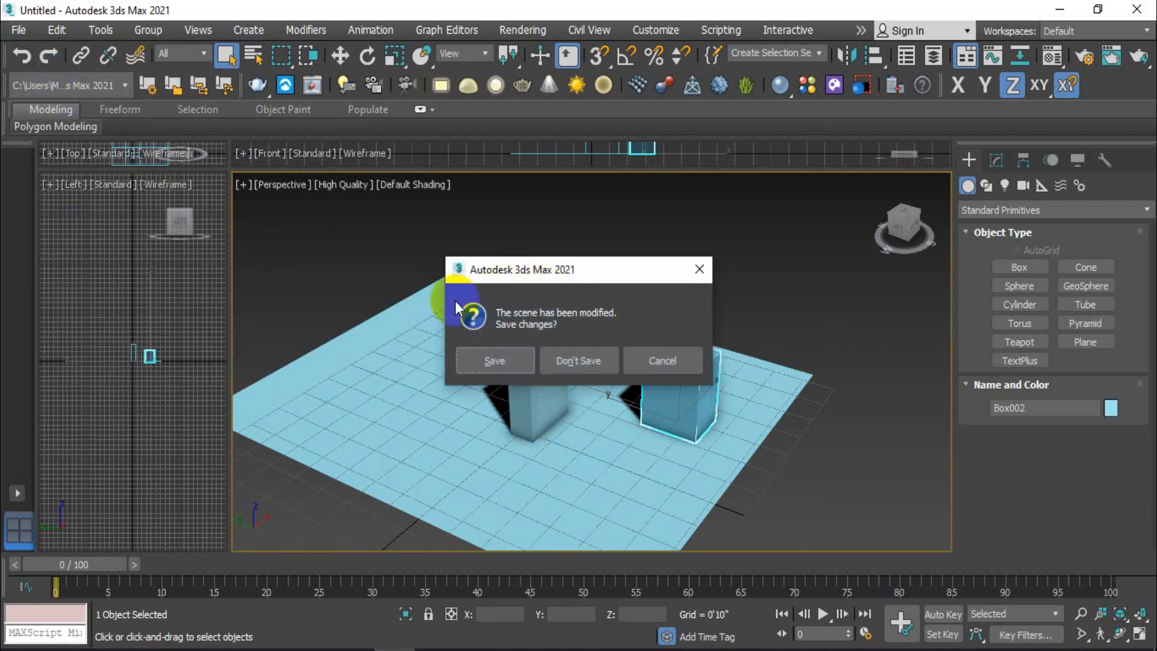
{"action": "left_click", "coordinate": [579, 361]}
{"action": "left_click", "coordinate": [540, 364]}
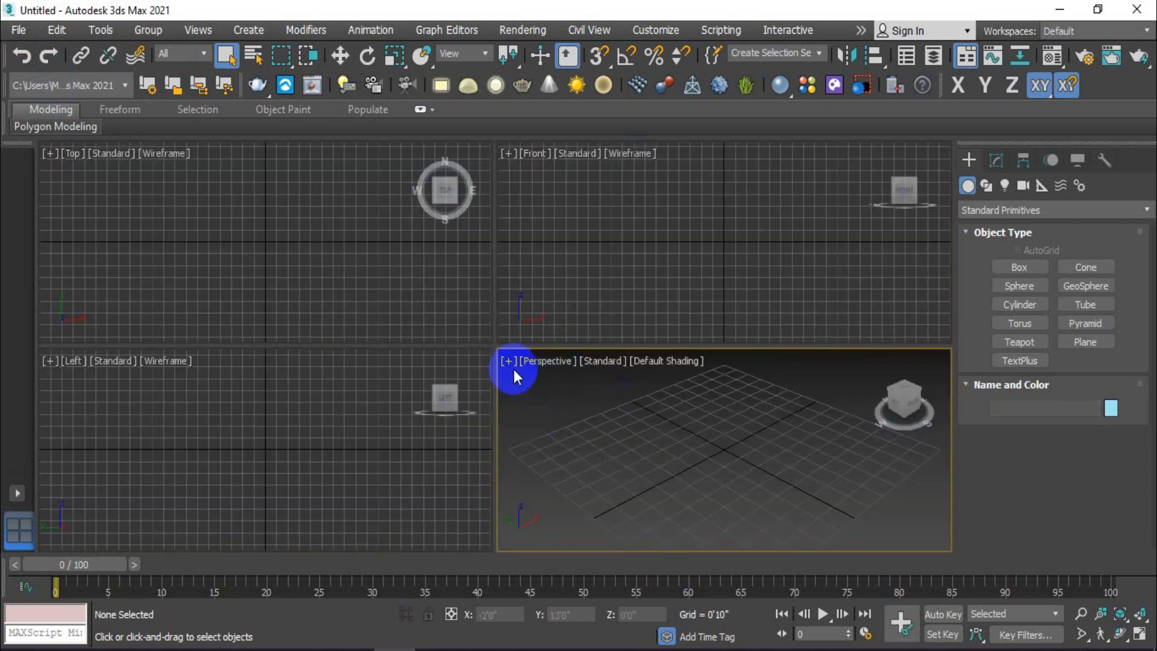
{"action": "left_click_drag", "start_coordinate": [494, 342], "coordinate": [286, 210]}
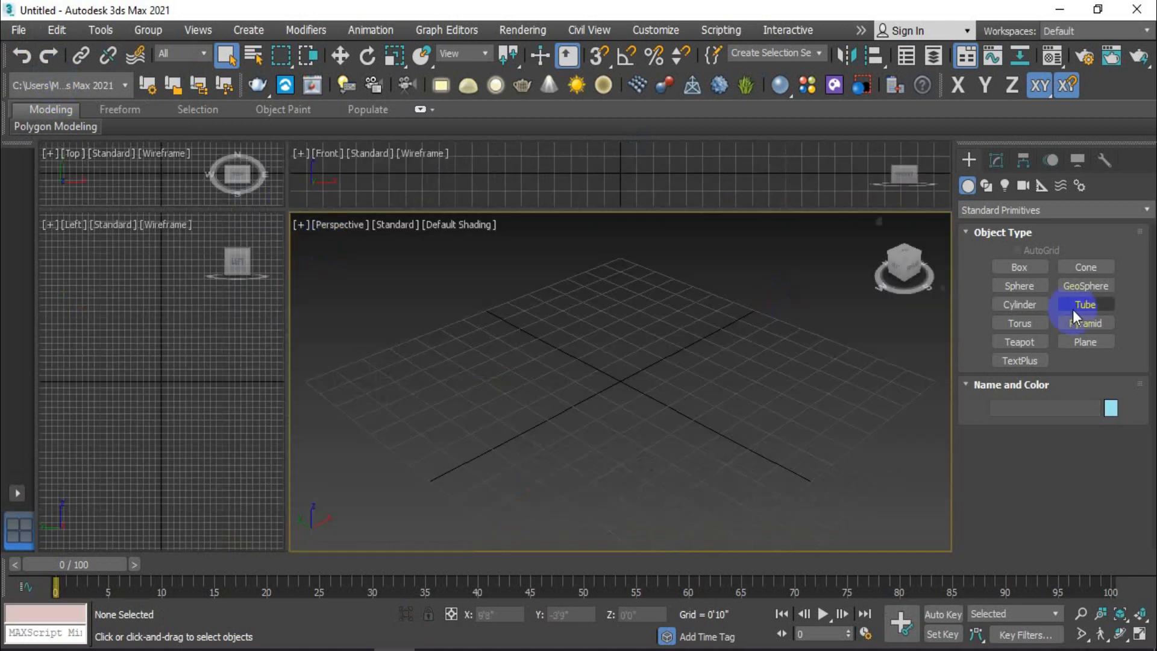
Step: Create a ground plane about 10'9" by 9'11" and an upright box about 2'0" by 0'10" near its centre
{"action": "left_click", "coordinate": [1094, 342]}
{"action": "left_click_drag", "start_coordinate": [612, 277], "coordinate": [640, 581]}
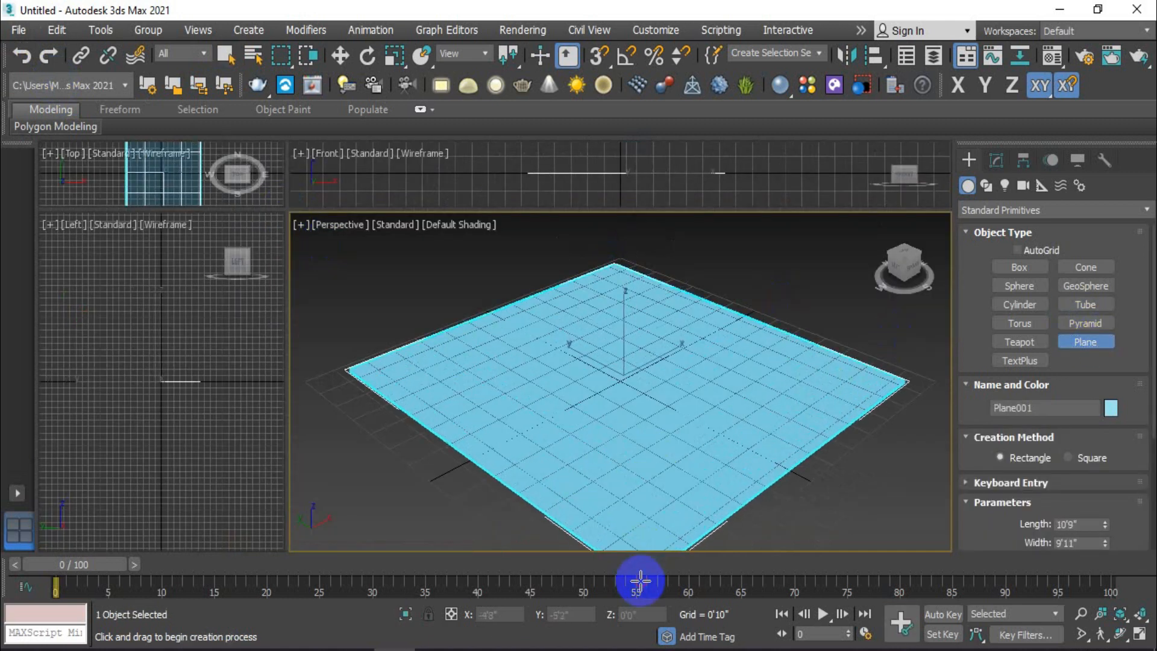
{"action": "left_click", "coordinate": [1007, 269]}
{"action": "left_click_drag", "start_coordinate": [635, 381], "coordinate": [671, 426]}
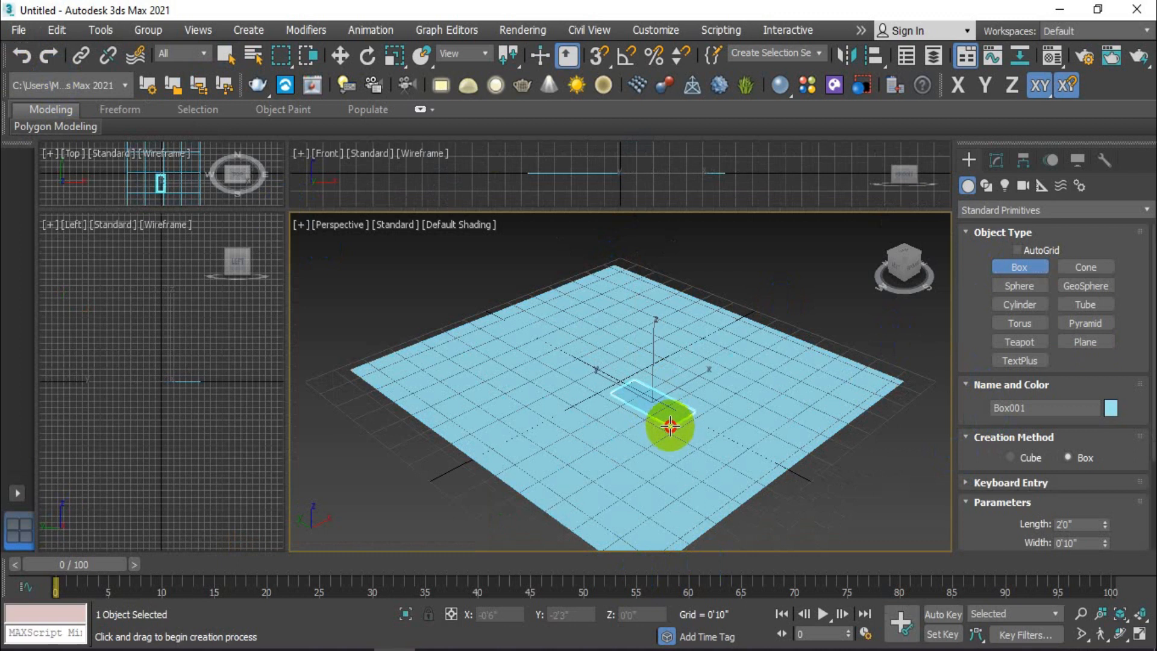
{"action": "left_click", "coordinate": [642, 319]}
{"action": "middle_click_drag", "start_coordinate": [764, 395], "coordinate": [829, 400], "text": "alt"}
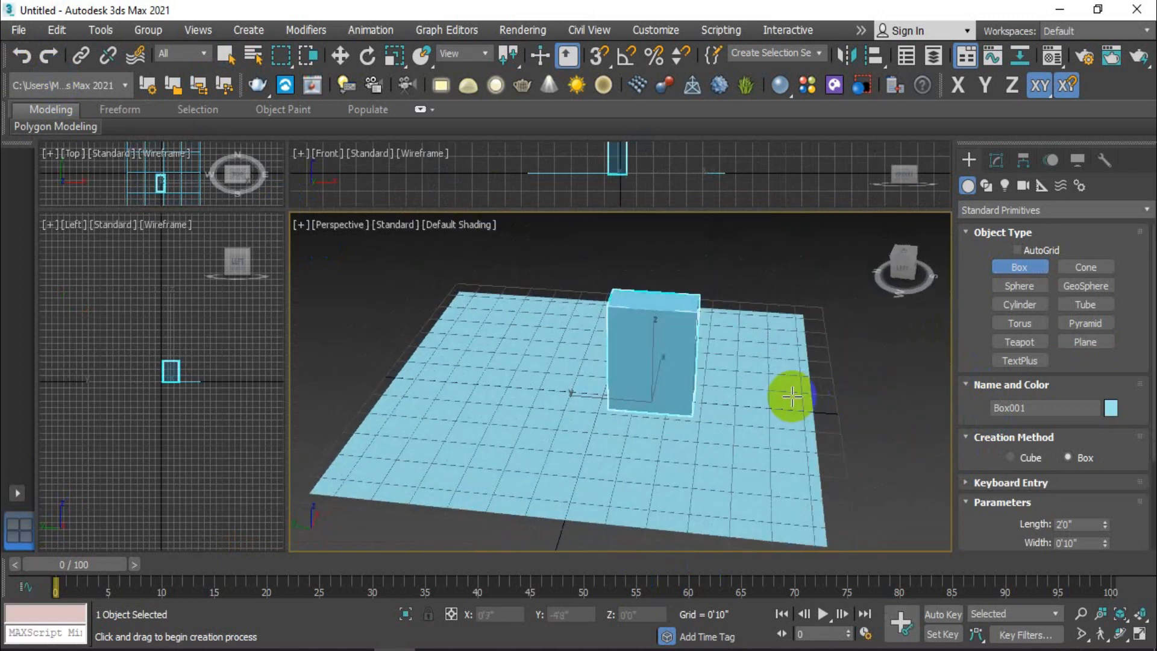
{"action": "left_click", "coordinate": [226, 56]}
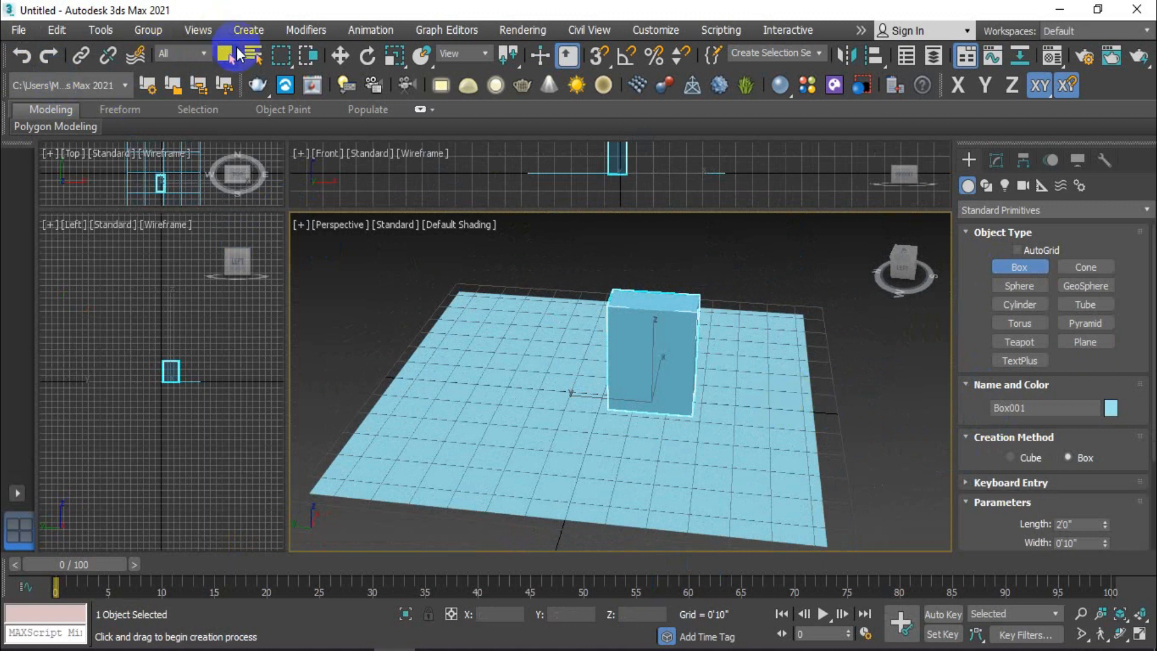
Step: Delete the box and the ground plane from the scene
{"action": "left_click", "coordinate": [738, 464]}
{"action": "middle_click_drag", "start_coordinate": [757, 356], "coordinate": [728, 414], "text": "alt"}
{"action": "scroll", "coordinate": [702, 428], "scroll_direction": "up", "scroll_amount": 2}
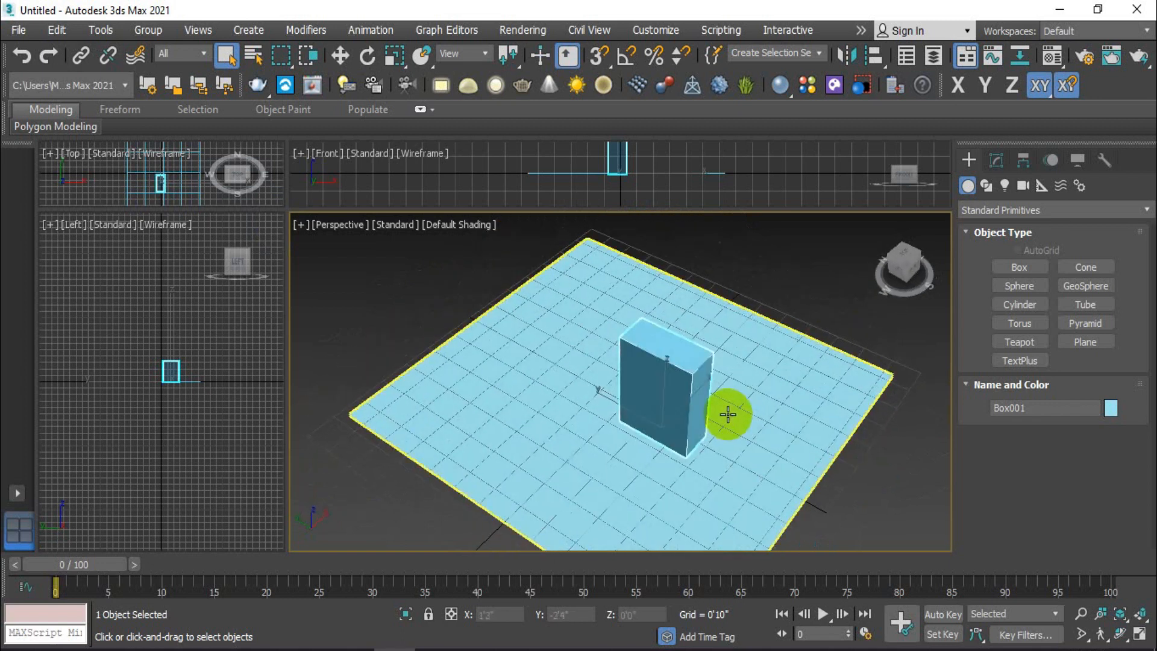
{"action": "key", "text": "Delete"}
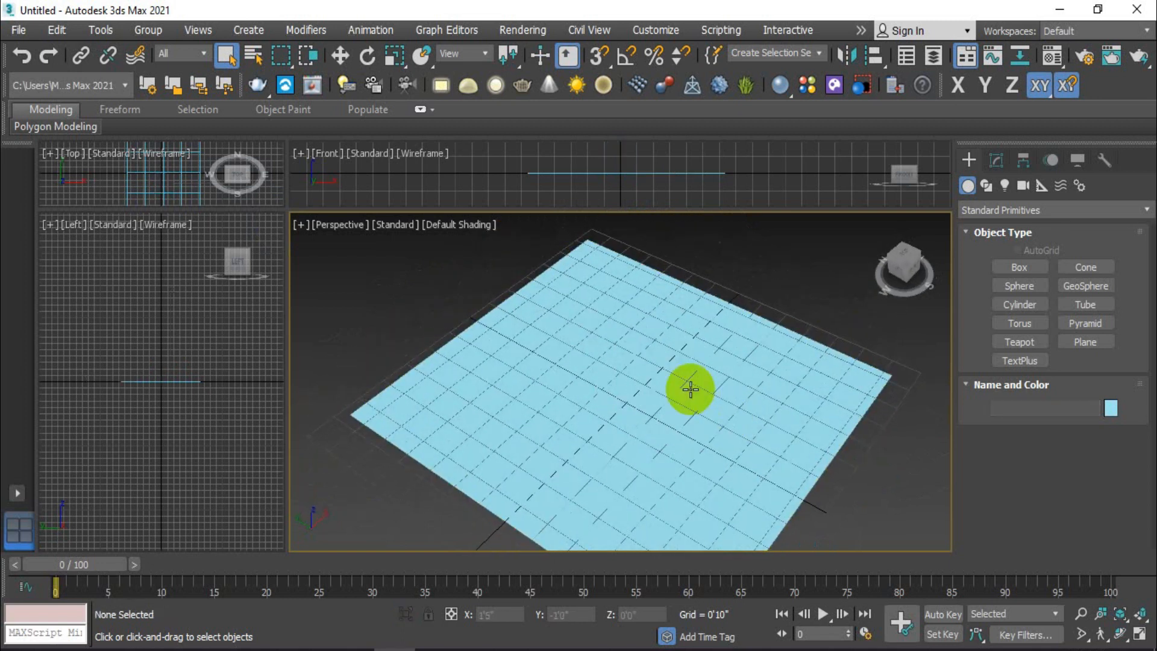
{"action": "left_click", "coordinate": [691, 389]}
{"action": "key", "text": "Delete"}
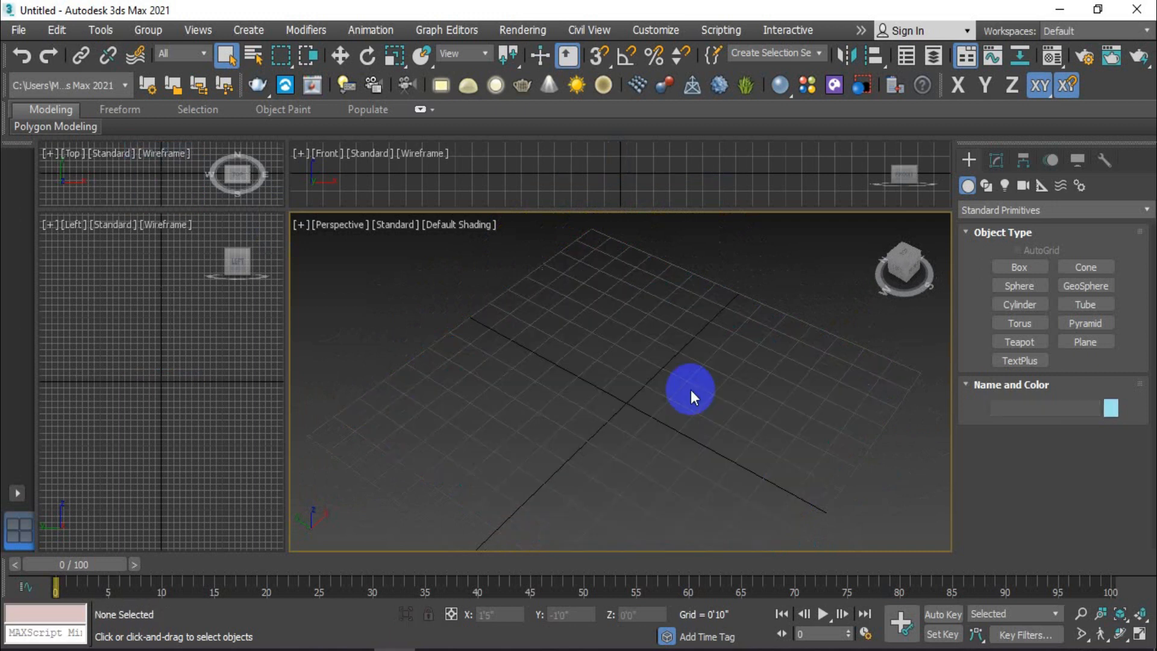
Step: Create a larger ground plane about 15'4" by 15'4" and raise it along Z to 0'4"
{"action": "left_click", "coordinate": [1085, 342]}
{"action": "scroll", "coordinate": [616, 316], "scroll_direction": "down", "scroll_amount": 4}
{"action": "middle_click_drag", "start_coordinate": [641, 345], "coordinate": [601, 342], "text": "alt"}
{"action": "scroll", "coordinate": [623, 316], "scroll_direction": "up", "scroll_amount": 2}
{"action": "left_click_drag", "start_coordinate": [668, 278], "coordinate": [576, 505]}
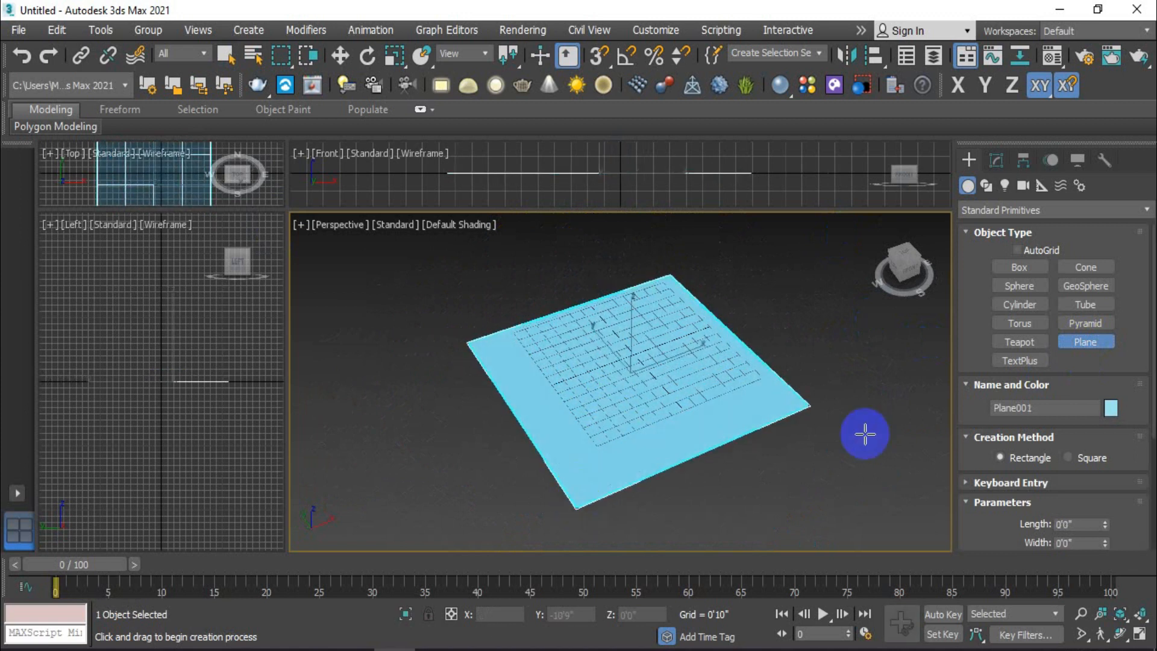
{"action": "left_click", "coordinate": [339, 55]}
{"action": "left_click_drag", "start_coordinate": [632, 335], "coordinate": [633, 331]}
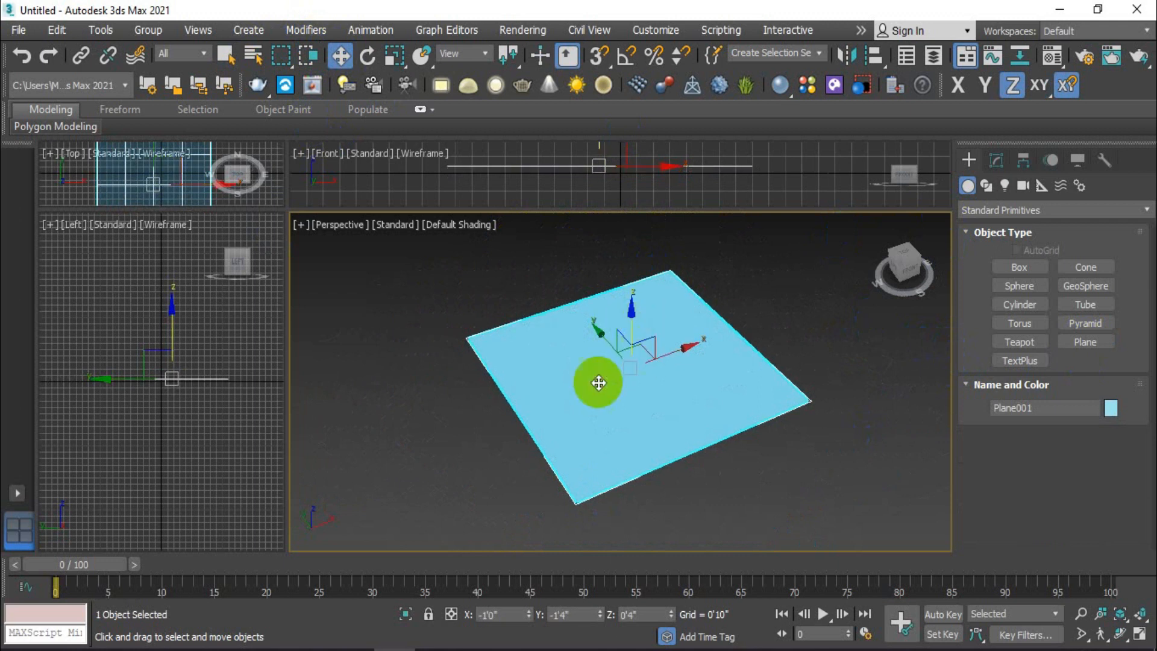
Step: Make one rotated copy of the ground plane and set the copy's X rotation to -90 degrees
{"action": "left_click", "coordinate": [367, 55]}
{"action": "left_click_drag", "start_coordinate": [669, 380], "coordinate": [661, 377], "text": "shift"}
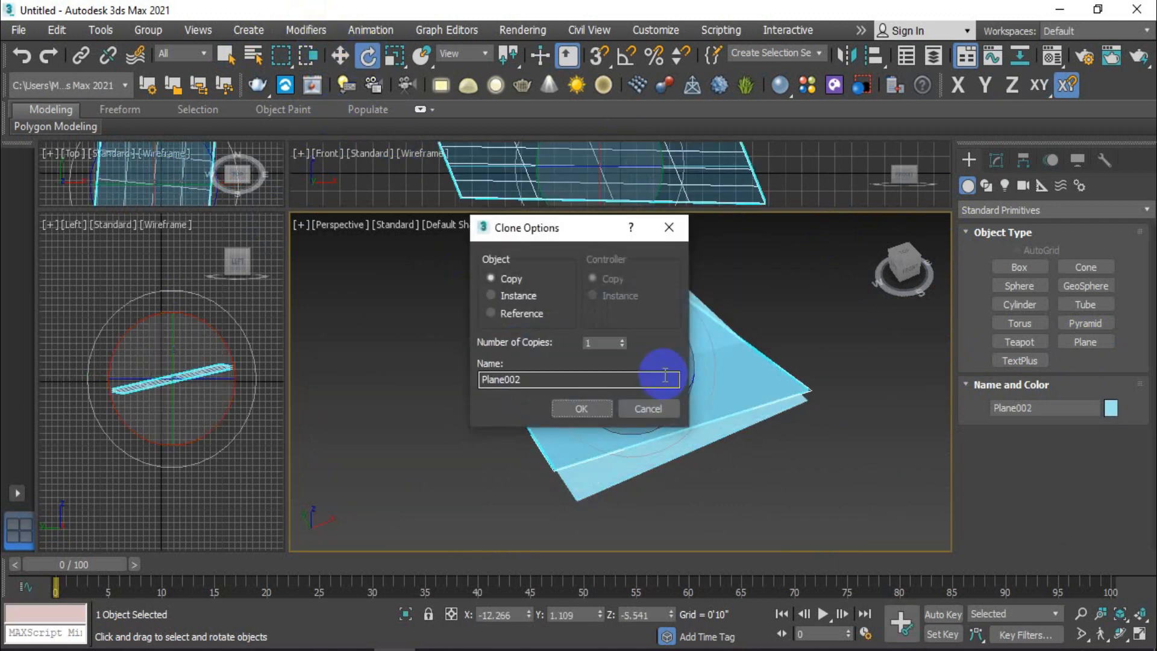
{"action": "left_click", "coordinate": [650, 410]}
{"action": "mouse_move", "coordinate": [663, 385]}
{"action": "left_mouse_down", "text": "shift"}
{"action": "mouse_move", "coordinate": [645, 290]}
{"action": "mouse_move", "coordinate": [607, 245]}
{"action": "mouse_move", "coordinate": [618, 236]}
{"action": "left_mouse_up", "text": "shift"}
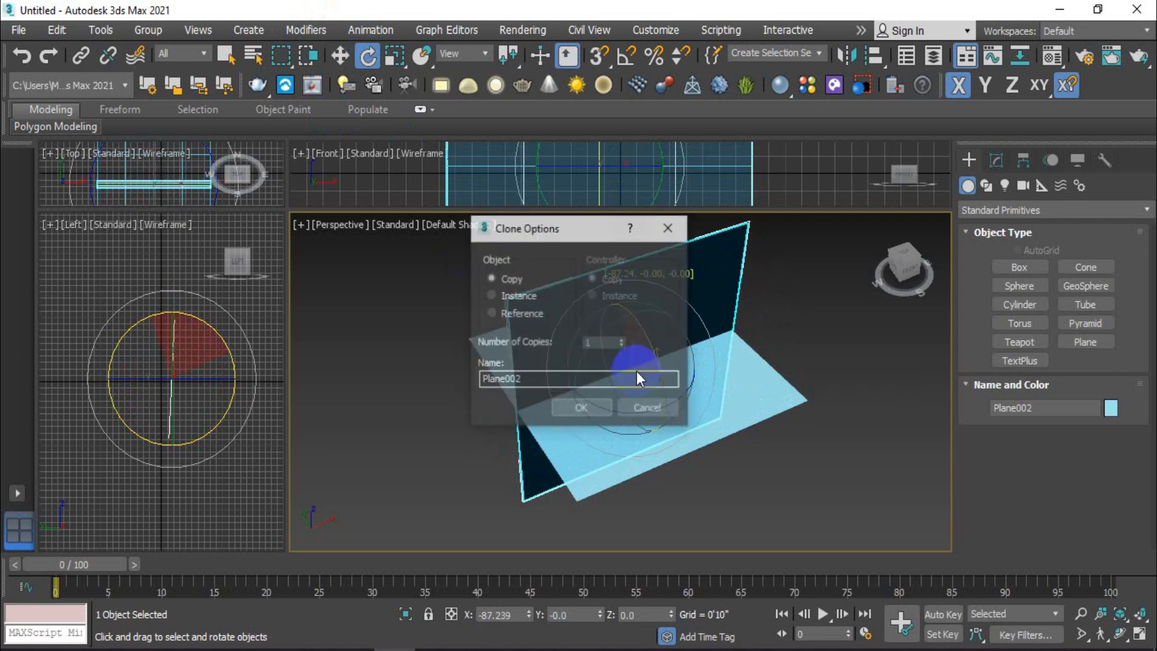
{"action": "left_click", "coordinate": [586, 410]}
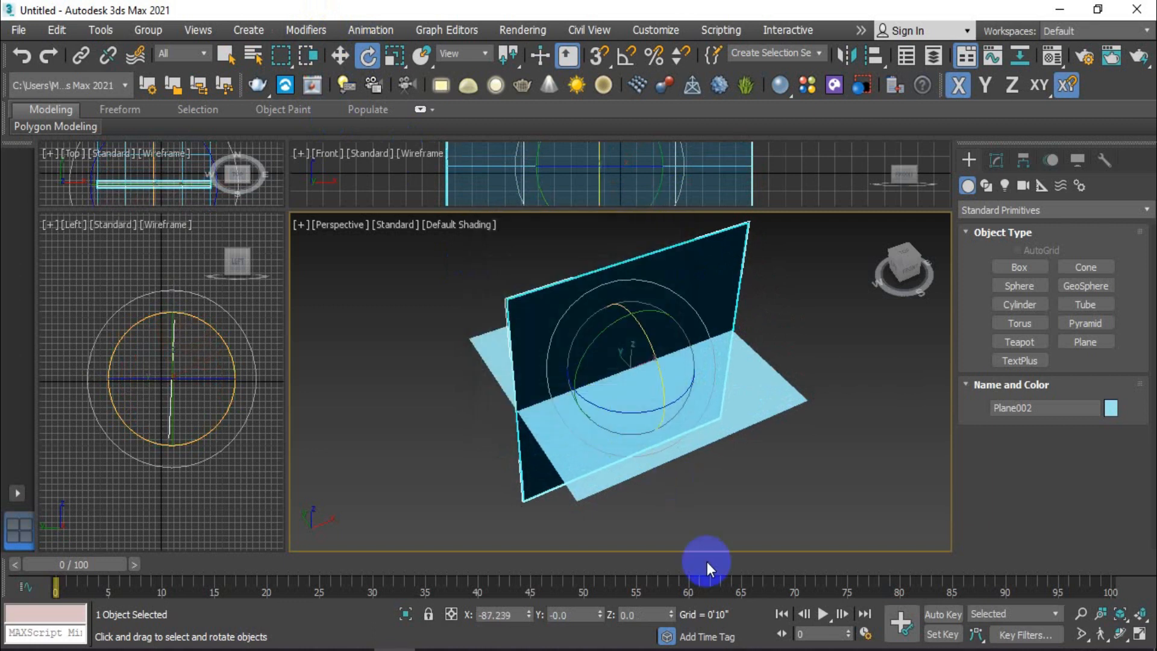
{"action": "left_click_drag", "start_coordinate": [480, 614], "coordinate": [459, 616]}
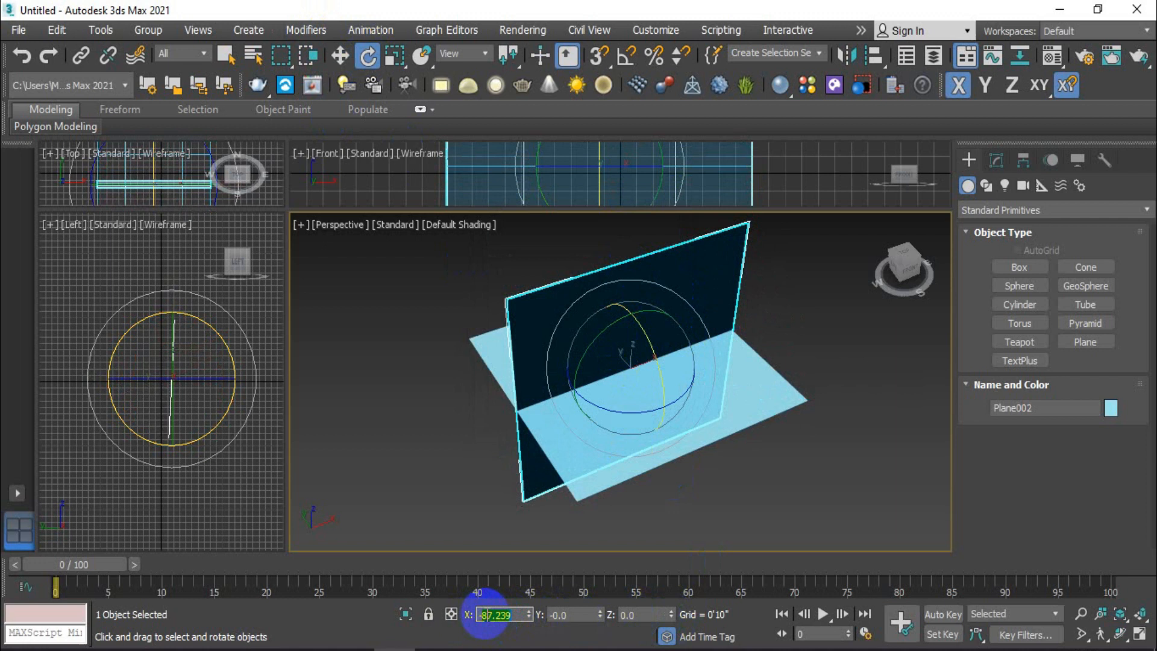
{"action": "key", "text": "Return"}
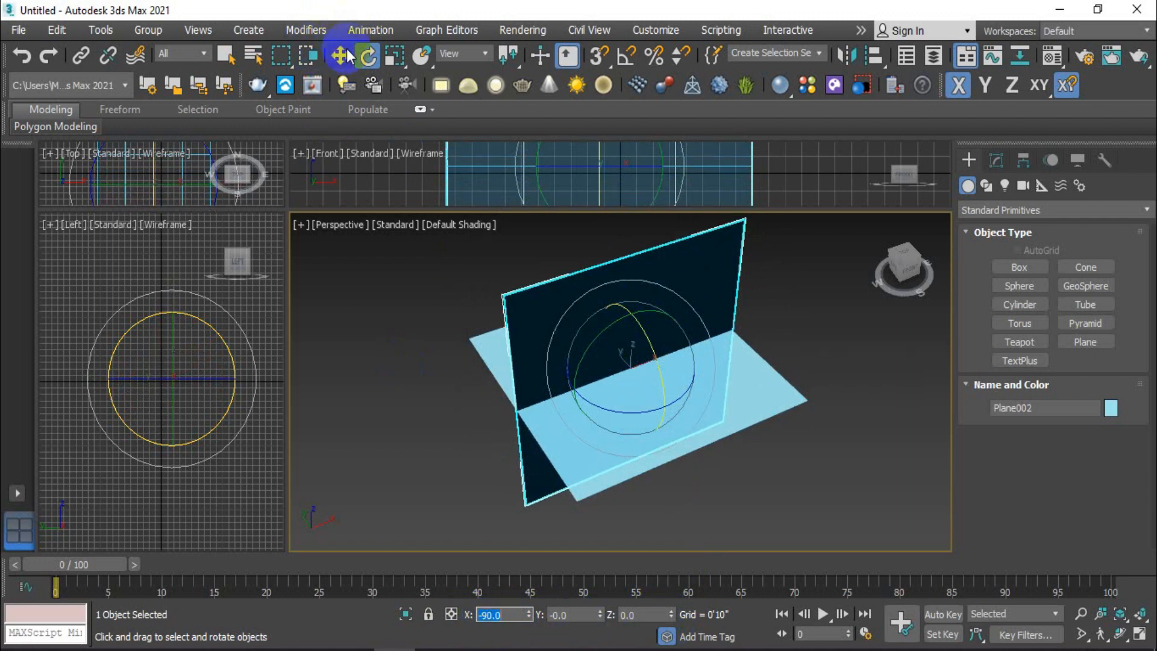
Step: Move the upright plane along the Y axis to the ground plane's rear edge, at about Y 6'0"
{"action": "left_click", "coordinate": [345, 53]}
{"action": "middle_click_drag", "start_coordinate": [615, 403], "coordinate": [755, 392], "text": "alt"}
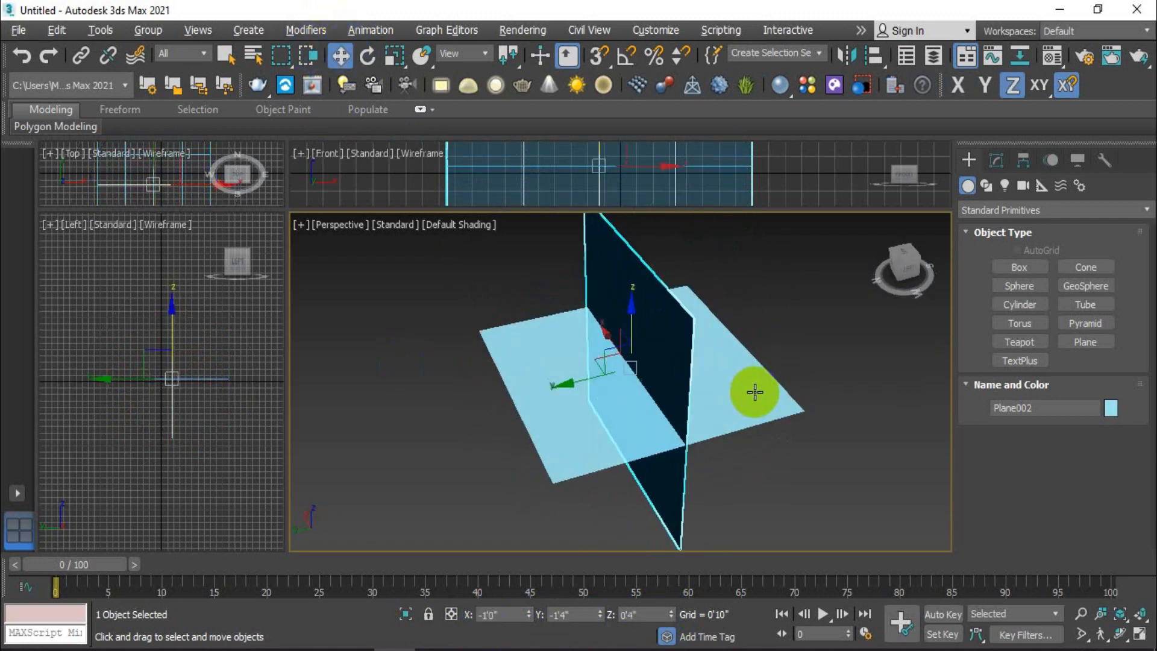
{"action": "left_click_drag", "start_coordinate": [592, 379], "coordinate": [479, 419]}
{"action": "middle_click_drag", "start_coordinate": [728, 492], "coordinate": [583, 490], "text": "alt"}
{"action": "scroll", "coordinate": [522, 452], "scroll_direction": "up", "scroll_amount": 3}
{"action": "middle_click_drag", "start_coordinate": [522, 451], "coordinate": [664, 465]}
{"action": "scroll", "coordinate": [674, 384], "scroll_direction": "down", "scroll_amount": 3}
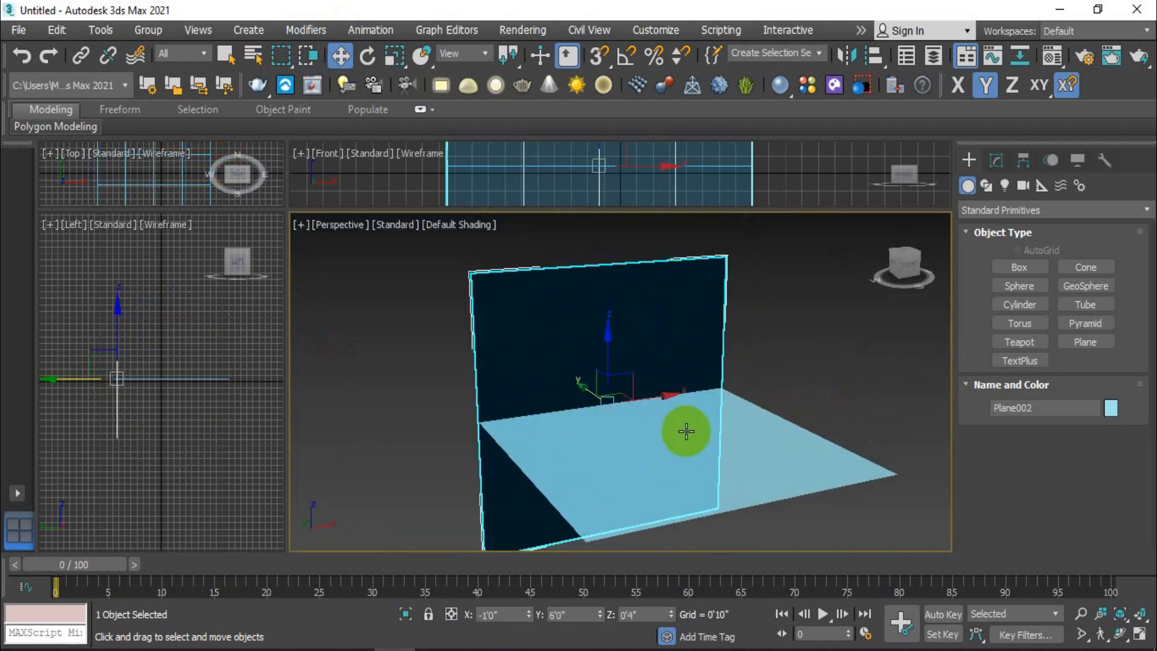
Step: Apply a Normal modifier to the upright plane to flip its normals
{"action": "left_click", "coordinate": [826, 315]}
{"action": "left_click", "coordinate": [625, 339]}
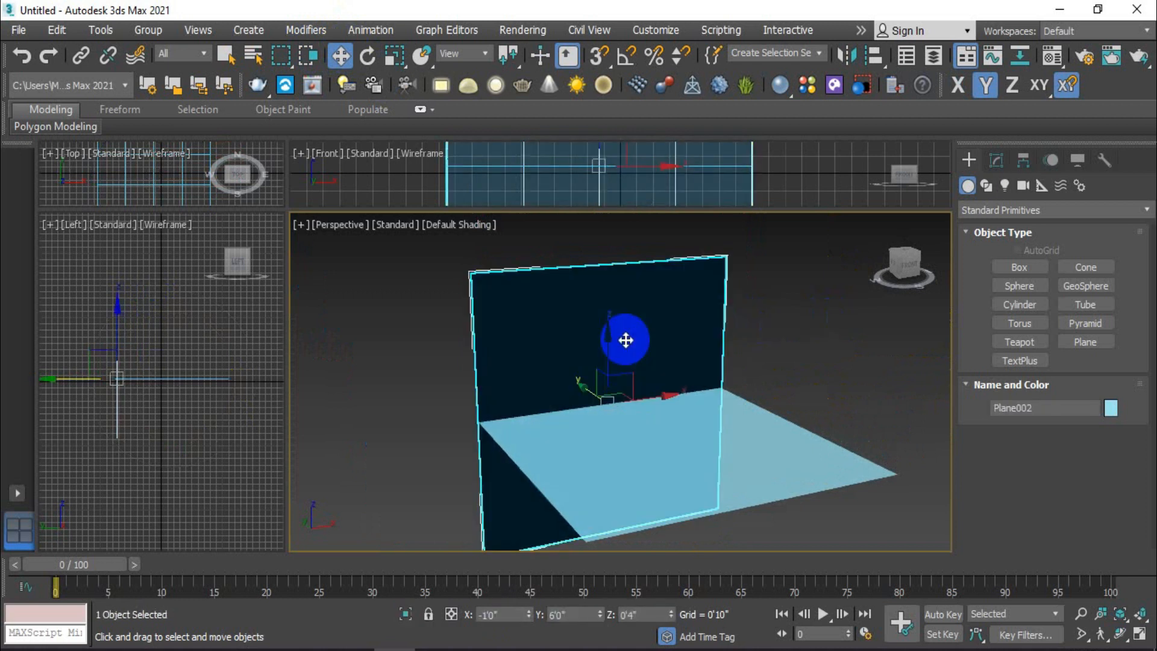
{"action": "left_click", "coordinate": [998, 161]}
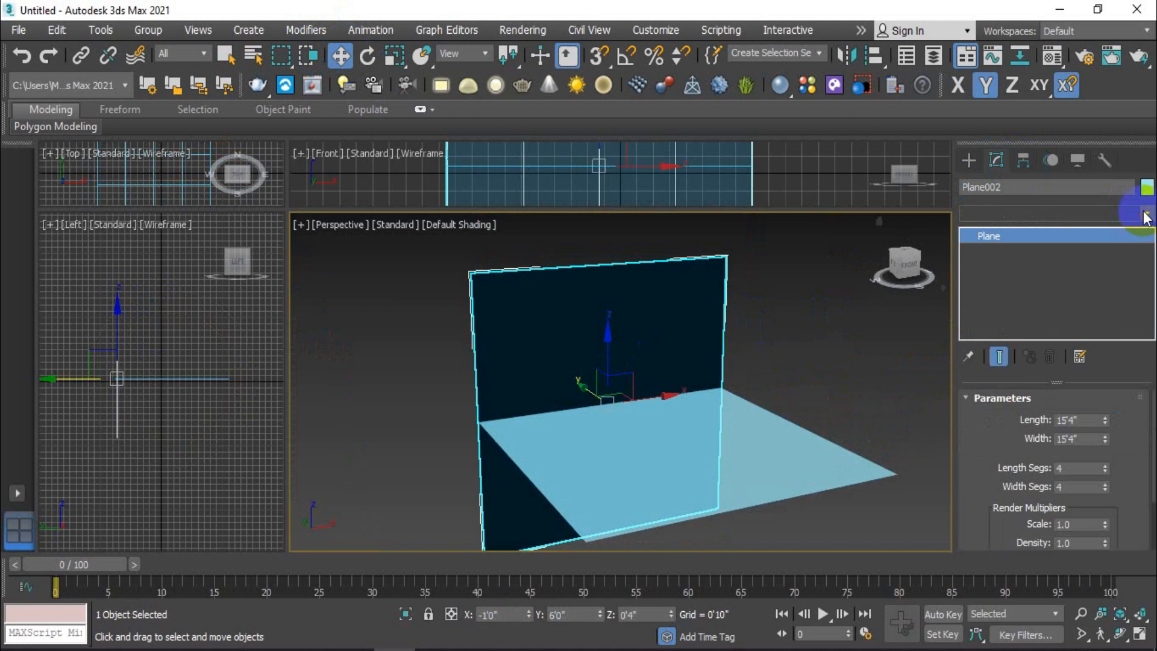
{"action": "left_click", "coordinate": [1145, 218]}
{"action": "scroll", "coordinate": [1021, 463], "scroll_direction": "down", "scroll_amount": 5}
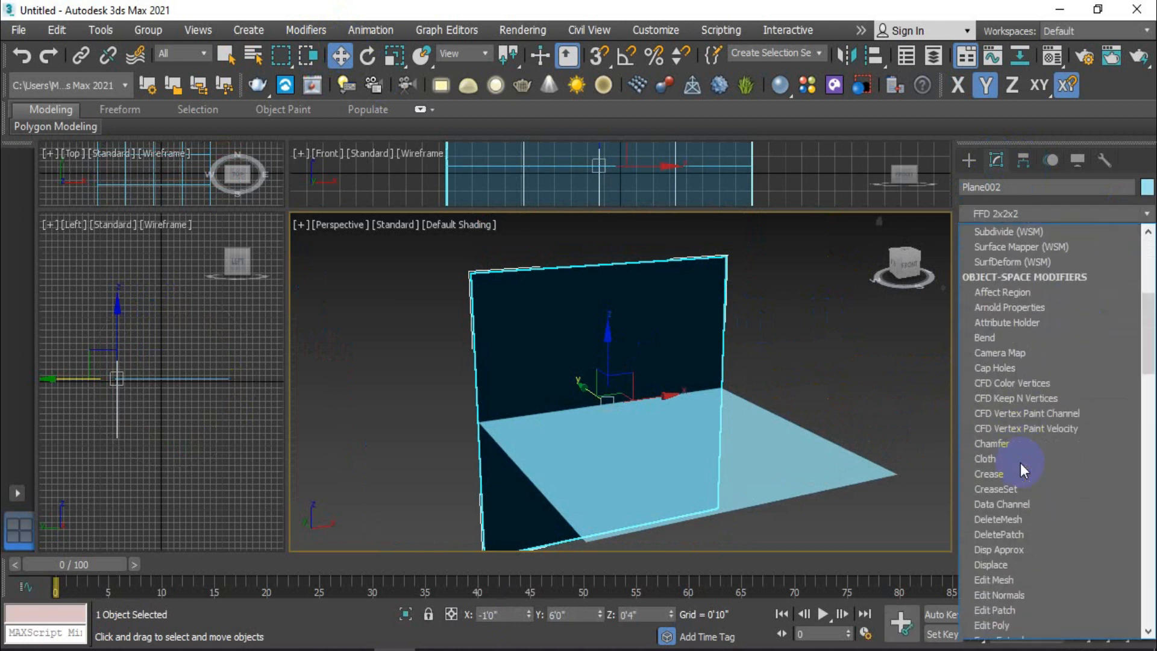
{"action": "scroll", "coordinate": [1021, 463], "scroll_direction": "down", "scroll_amount": 10}
{"action": "left_click", "coordinate": [1003, 249]}
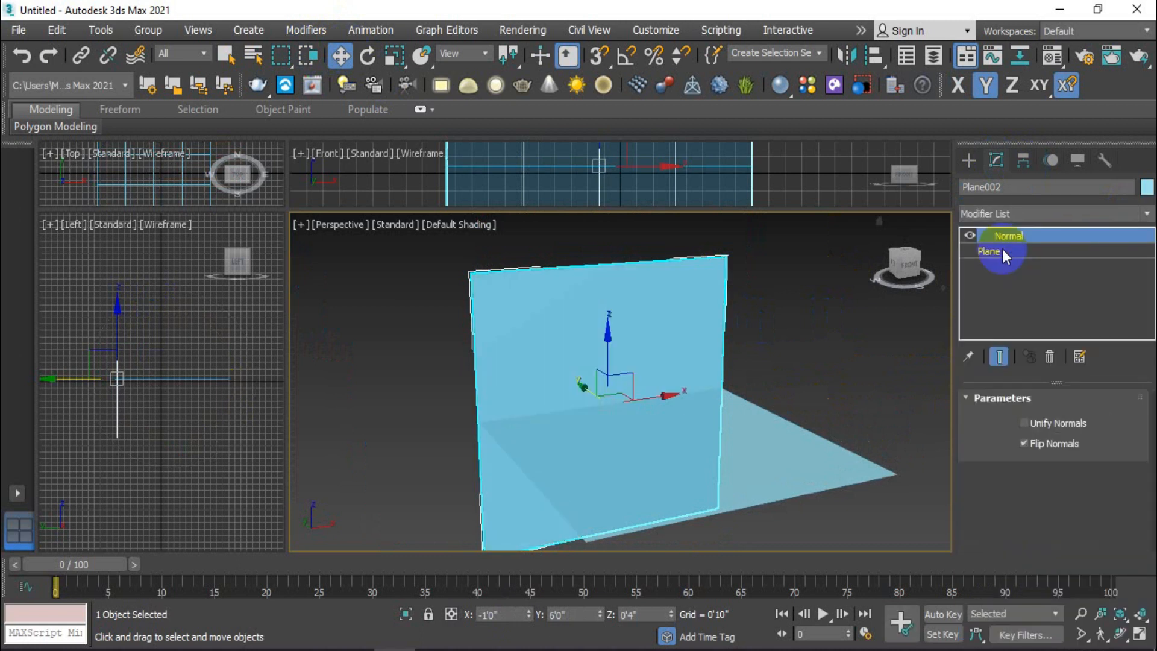
{"action": "left_click", "coordinate": [723, 339]}
{"action": "left_click", "coordinate": [615, 341]}
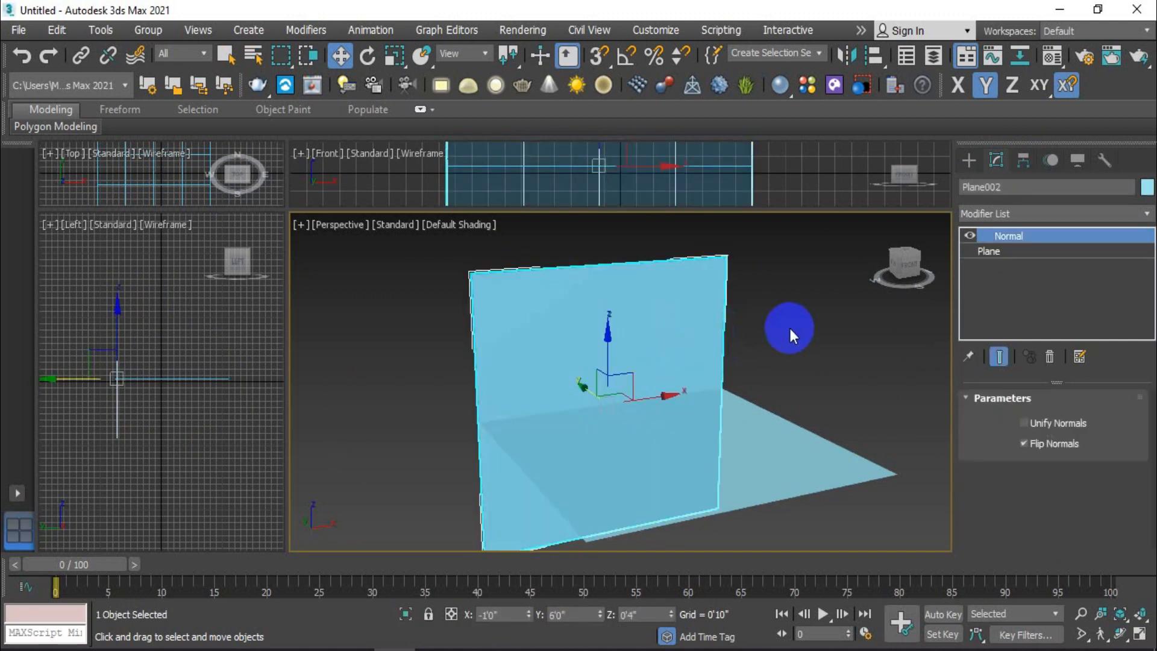
Step: Create a cylinder on the ground plane in front of the upright plane, radius about 1'5" and height about 2'5"
{"action": "left_click", "coordinate": [969, 160]}
{"action": "scroll", "coordinate": [703, 431], "scroll_direction": "up", "scroll_amount": 3}
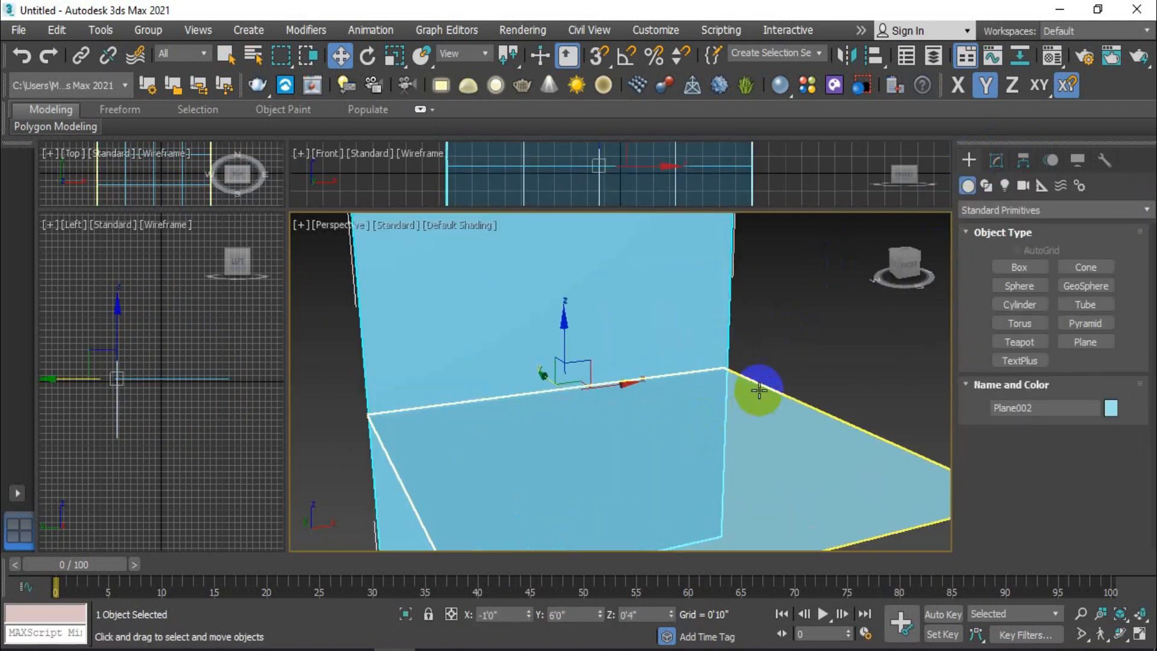
{"action": "scroll", "coordinate": [810, 345], "scroll_direction": "down", "scroll_amount": 5}
{"action": "middle_click_drag", "start_coordinate": [794, 344], "coordinate": [755, 374]}
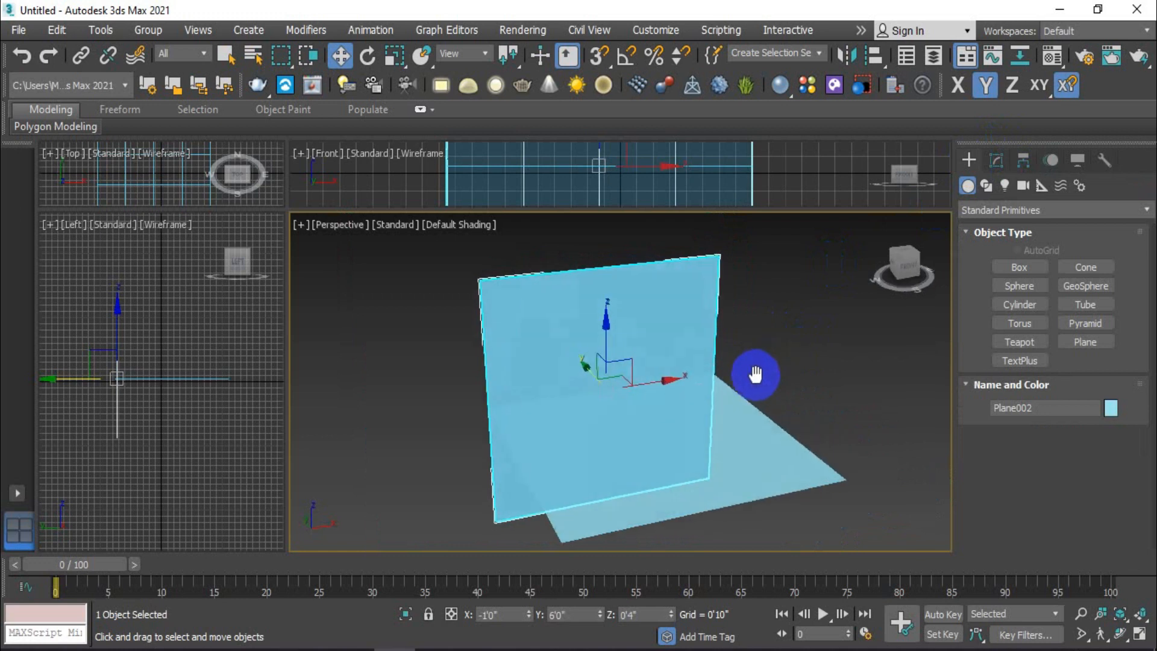
{"action": "scroll", "coordinate": [633, 421], "scroll_direction": "up", "scroll_amount": 4}
{"action": "scroll", "coordinate": [658, 420], "scroll_direction": "down", "scroll_amount": 4}
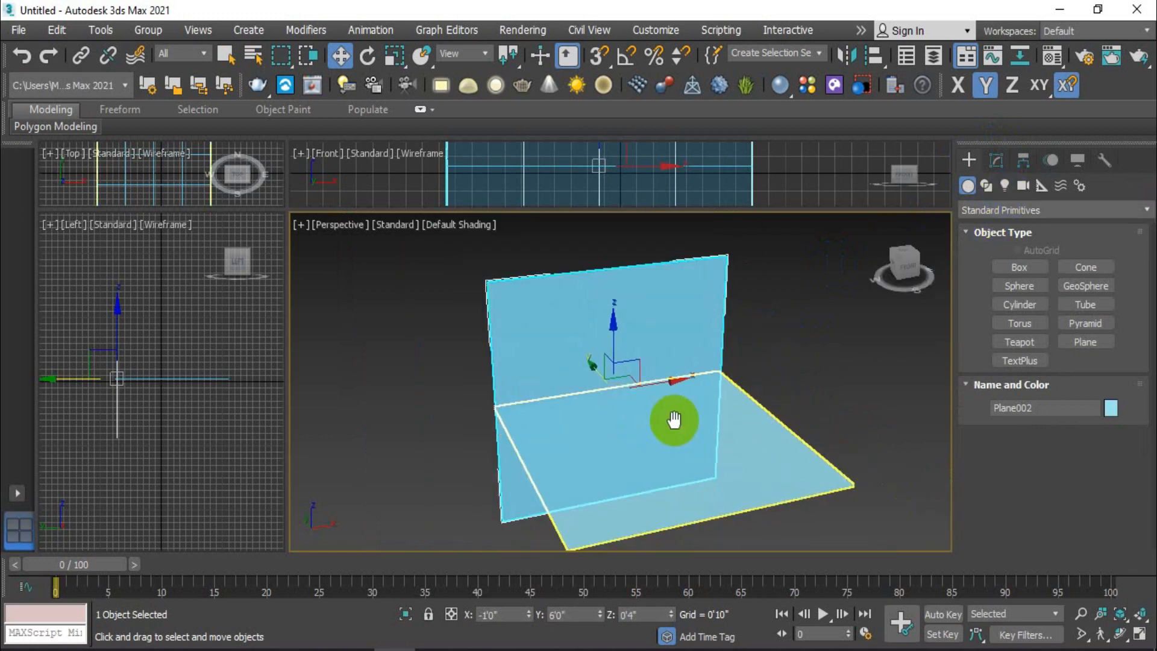
{"action": "scroll", "coordinate": [636, 410], "scroll_direction": "up", "scroll_amount": 5}
{"action": "left_click", "coordinate": [1025, 267]}
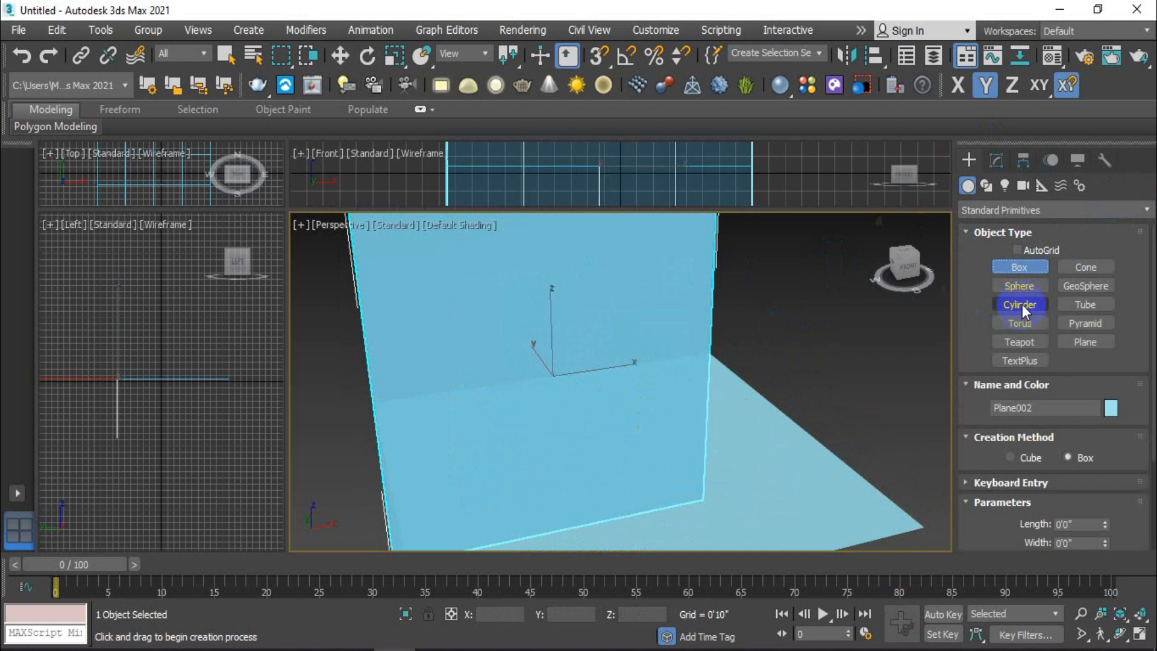
{"action": "left_click", "coordinate": [1022, 305]}
{"action": "mouse_move", "coordinate": [575, 403]}
{"action": "left_mouse_down"}
{"action": "mouse_move", "coordinate": [583, 418]}
{"action": "mouse_move", "coordinate": [580, 397]}
{"action": "left_mouse_up"}
{"action": "left_click", "coordinate": [579, 348]}
{"action": "middle_click_drag", "start_coordinate": [733, 434], "coordinate": [708, 451], "text": "alt"}
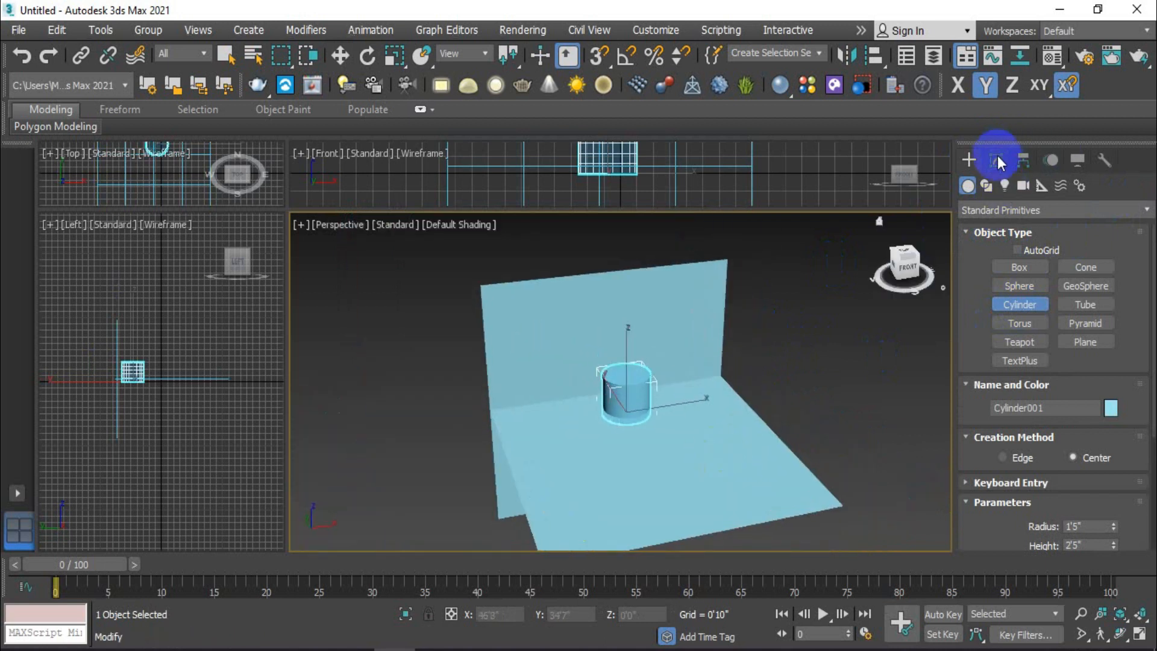
{"action": "left_click", "coordinate": [997, 159]}
Step: Place a Standard Target Direct light in front of the ground plane, aimed at the cylinder from about 20'3" away
{"action": "left_click", "coordinate": [970, 159]}
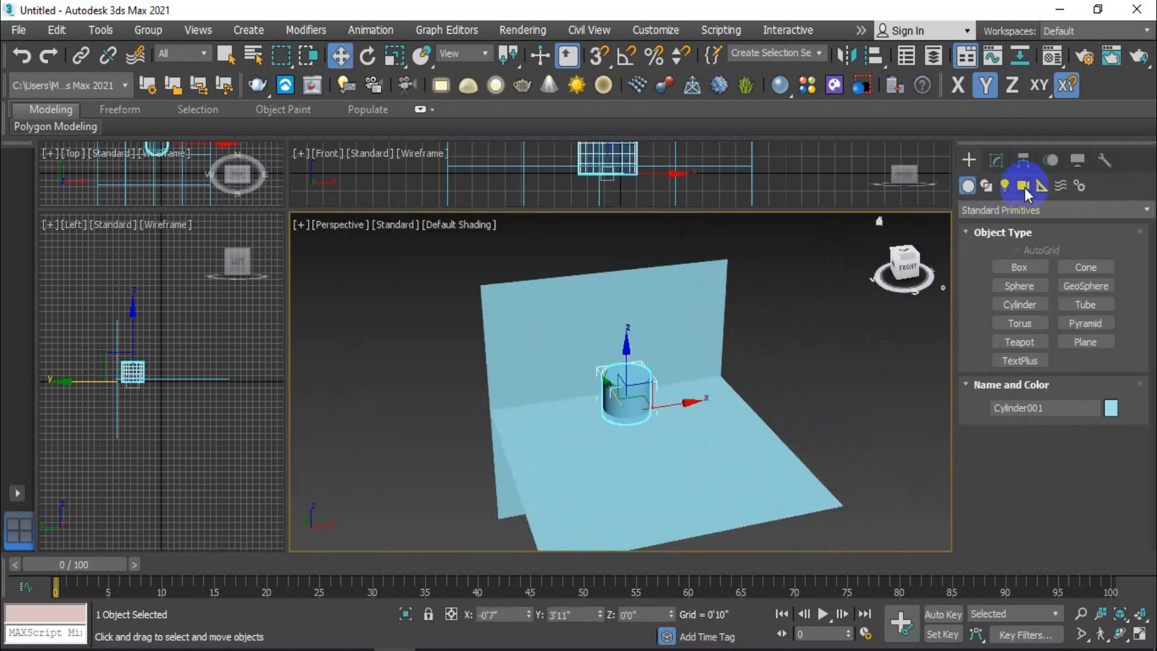
{"action": "left_click", "coordinate": [1007, 187]}
{"action": "left_click", "coordinate": [1011, 210]}
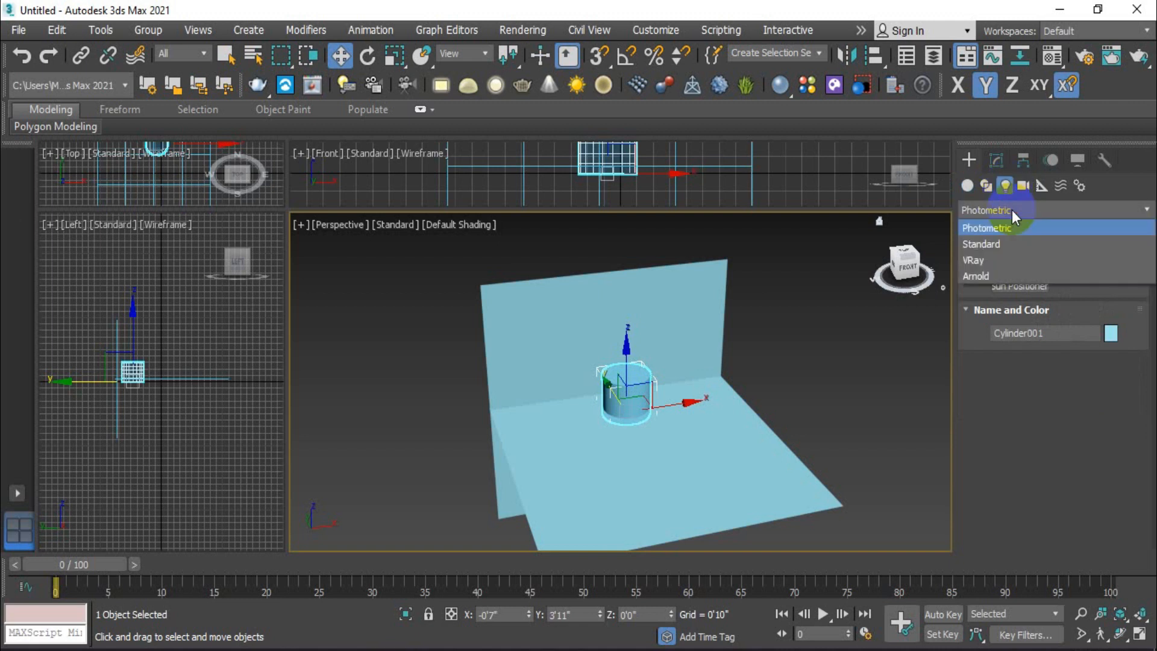
{"action": "left_click", "coordinate": [1000, 246]}
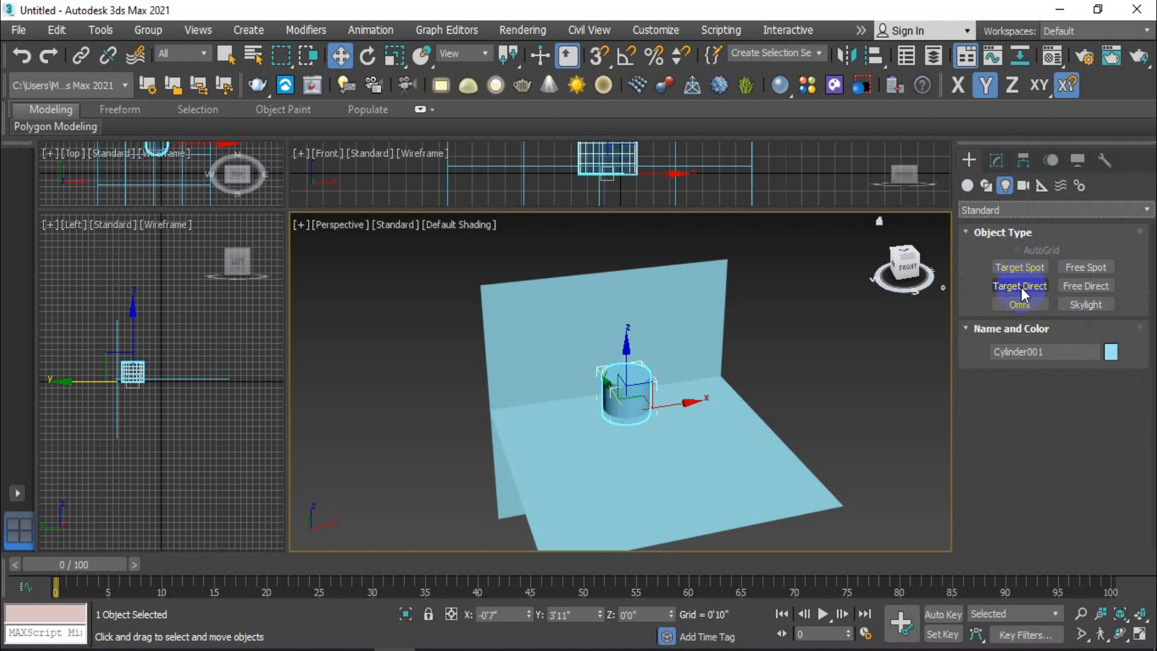
{"action": "left_click", "coordinate": [1084, 266]}
{"action": "left_click", "coordinate": [1029, 287]}
{"action": "scroll", "coordinate": [665, 417], "scroll_direction": "down", "scroll_amount": 5}
{"action": "left_click_drag", "start_coordinate": [636, 468], "coordinate": [654, 408]}
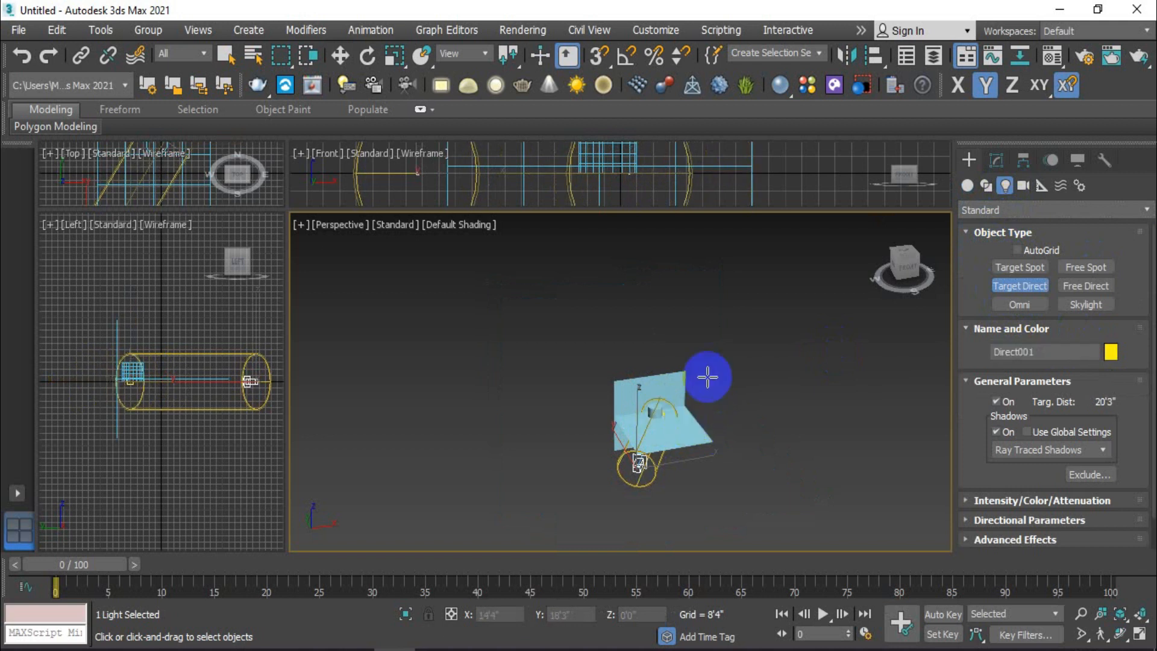
Step: Raise the directional light along Z to about 15'0" so it shines down toward the cylinder
{"action": "left_click", "coordinate": [338, 57]}
{"action": "middle_click_drag", "start_coordinate": [732, 527], "coordinate": [632, 510], "text": "alt"}
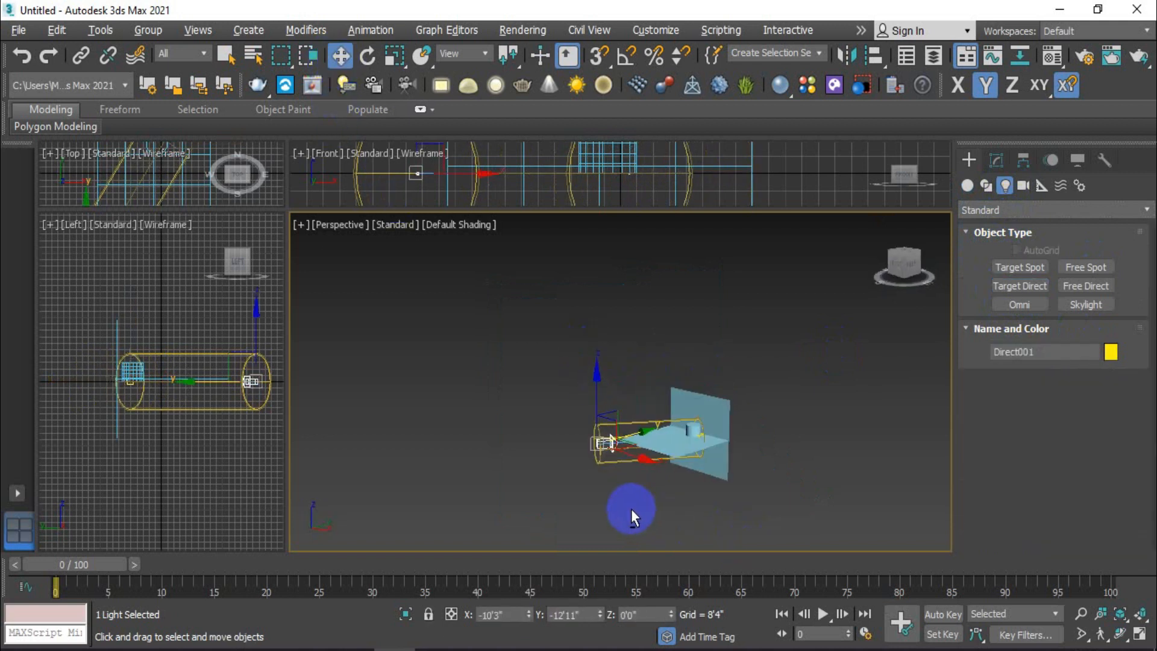
{"action": "left_click_drag", "start_coordinate": [599, 406], "coordinate": [602, 323]}
{"action": "mouse_move", "coordinate": [627, 426]}
{"action": "middle_mouse_down", "text": "alt"}
{"action": "mouse_move", "coordinate": [703, 412]}
{"action": "mouse_move", "coordinate": [729, 424]}
{"action": "mouse_move", "coordinate": [624, 403]}
{"action": "middle_mouse_up", "text": "alt"}
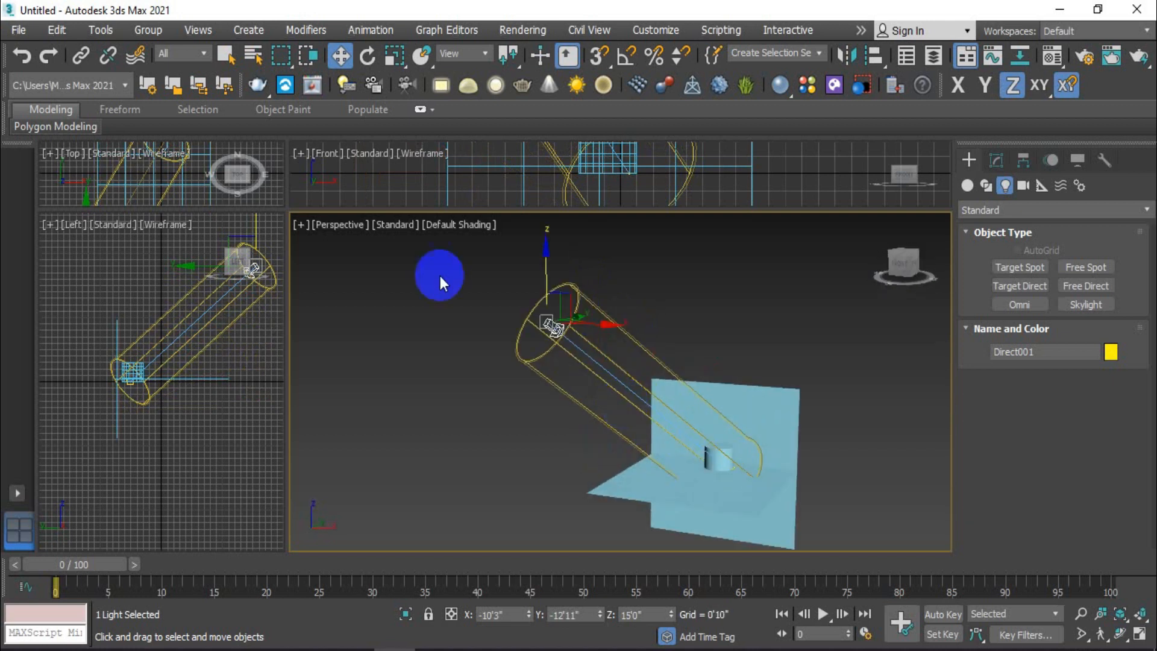
Step: Switch the perspective viewport to High Quality shading and enlarge it upward
{"action": "left_click", "coordinate": [393, 225]}
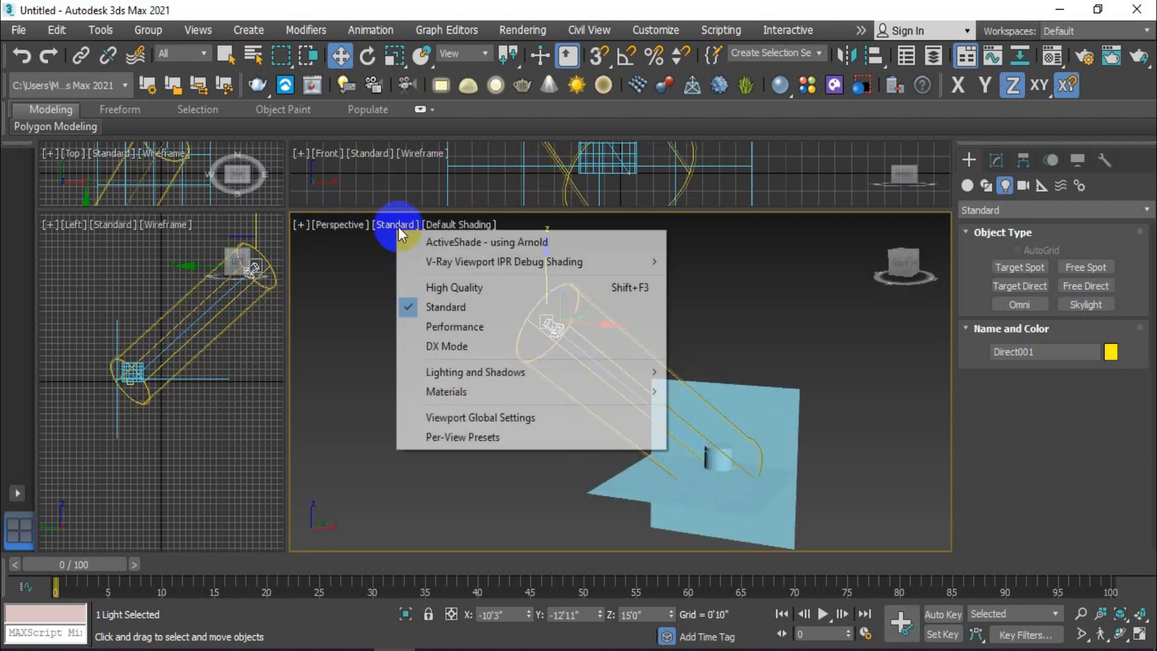
{"action": "left_click", "coordinate": [489, 286]}
{"action": "middle_click_drag", "start_coordinate": [499, 305], "coordinate": [669, 383], "text": "alt"}
{"action": "left_click_drag", "start_coordinate": [669, 383], "coordinate": [606, 408]}
{"action": "scroll", "coordinate": [670, 452], "scroll_direction": "up", "scroll_amount": 3}
{"action": "scroll", "coordinate": [670, 452], "scroll_direction": "down", "scroll_amount": 5}
{"action": "left_click_drag", "start_coordinate": [569, 212], "coordinate": [553, 167]}
Step: Move the directional light horizontally to about X -9'7" and Y -17'10"
{"action": "left_click", "coordinate": [519, 347]}
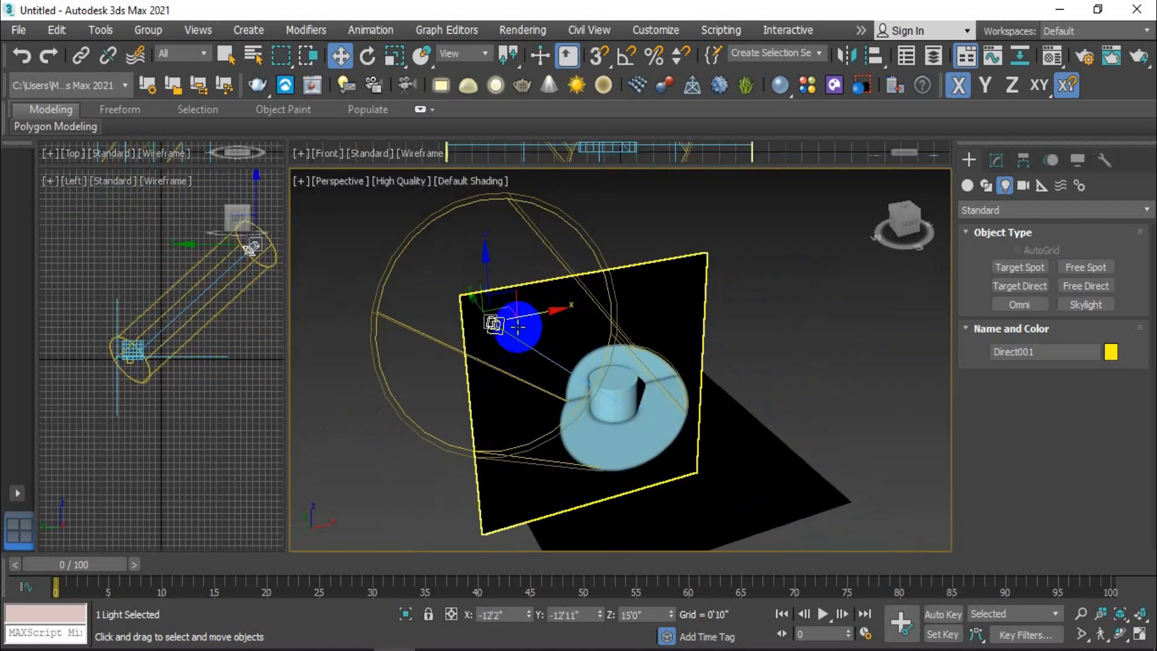
{"action": "left_click_drag", "start_coordinate": [533, 317], "coordinate": [616, 316]}
{"action": "left_click_drag", "start_coordinate": [558, 293], "coordinate": [651, 361]}
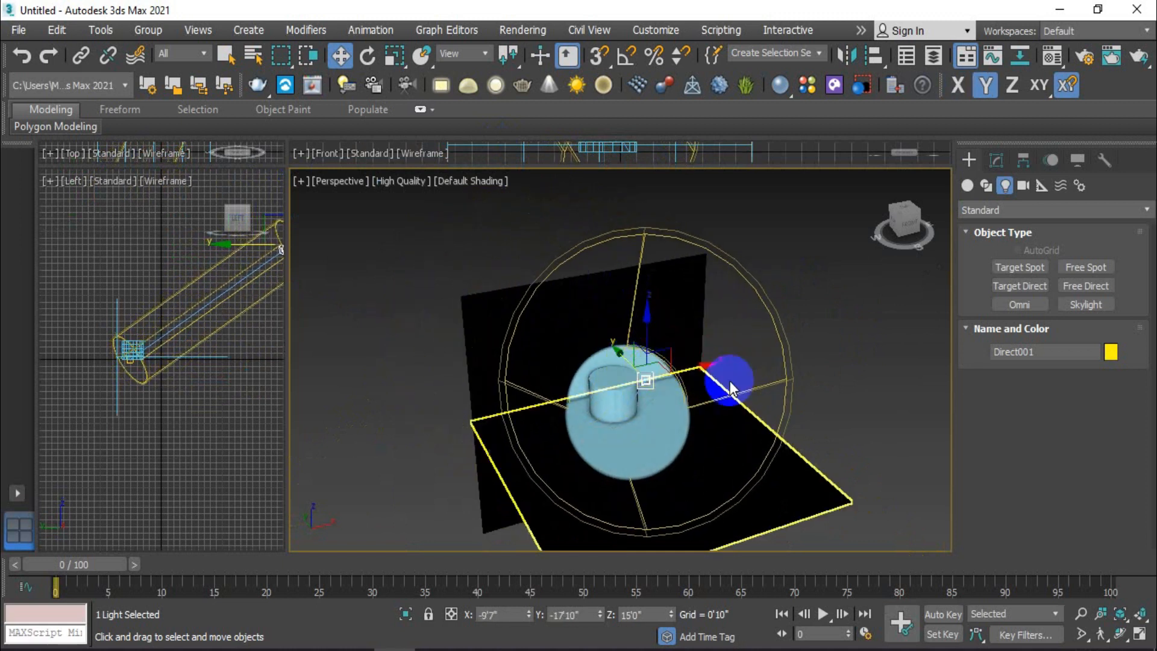
Step: Examine the directional light's general, ray traced shadow, atmosphere and directional parameters
{"action": "left_click", "coordinate": [996, 159]}
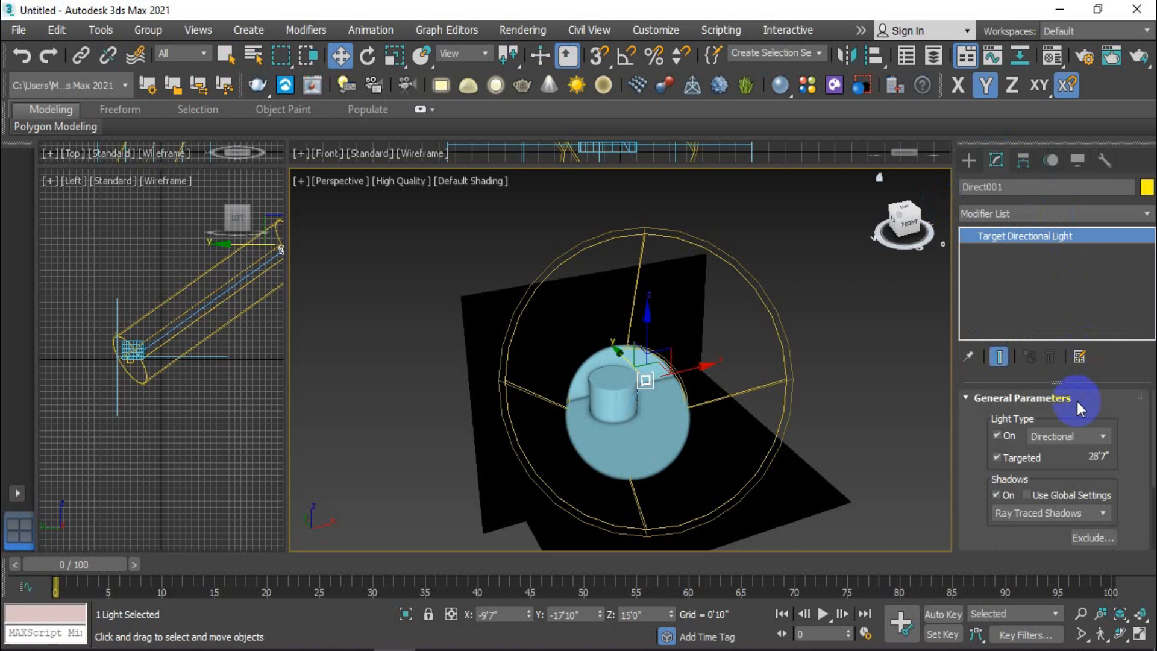
{"action": "scroll", "coordinate": [1124, 444], "scroll_direction": "down", "scroll_amount": 4}
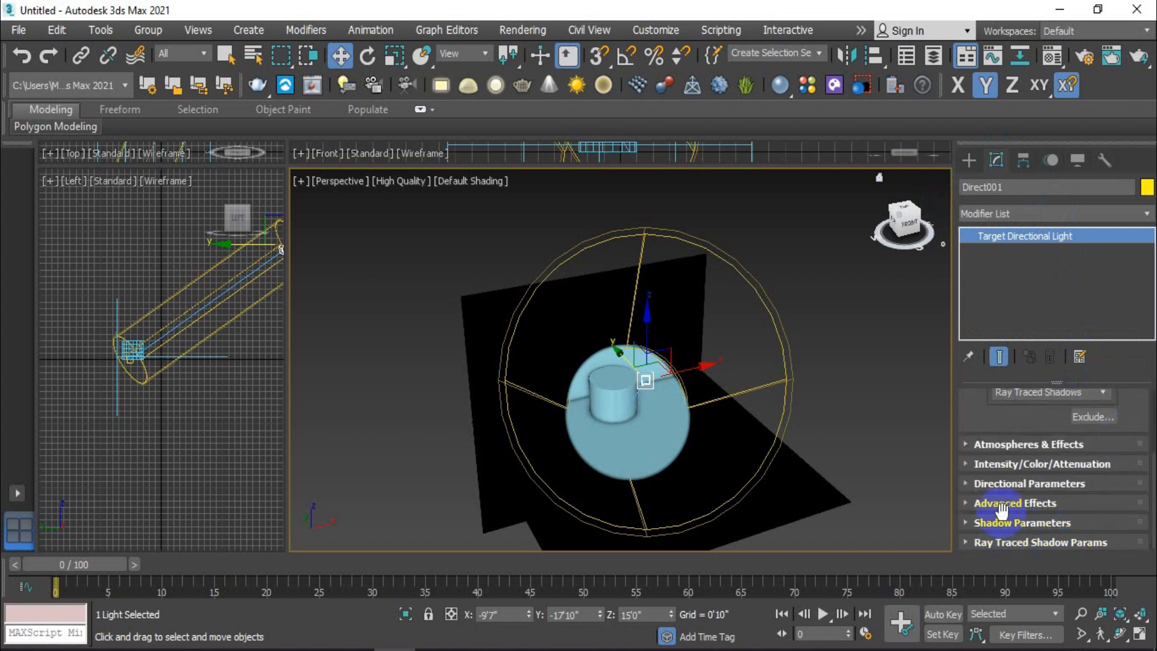
{"action": "scroll", "coordinate": [1001, 510], "scroll_direction": "up", "scroll_amount": 4}
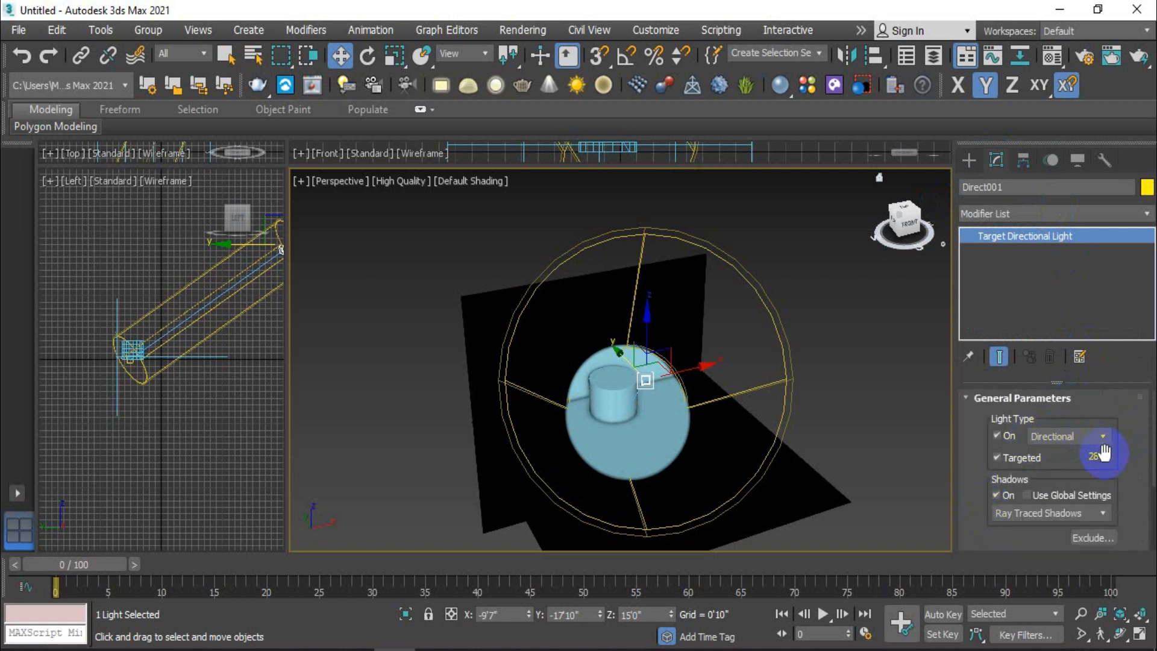
{"action": "scroll", "coordinate": [1115, 434], "scroll_direction": "down", "scroll_amount": 4}
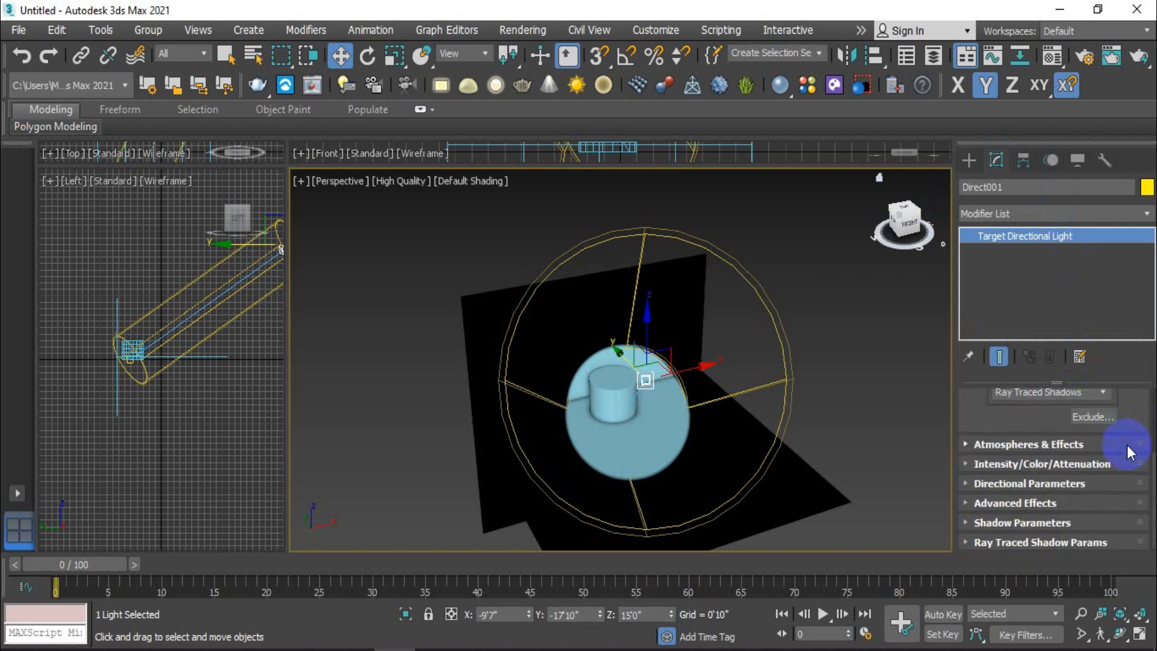
{"action": "left_click", "coordinate": [977, 542]}
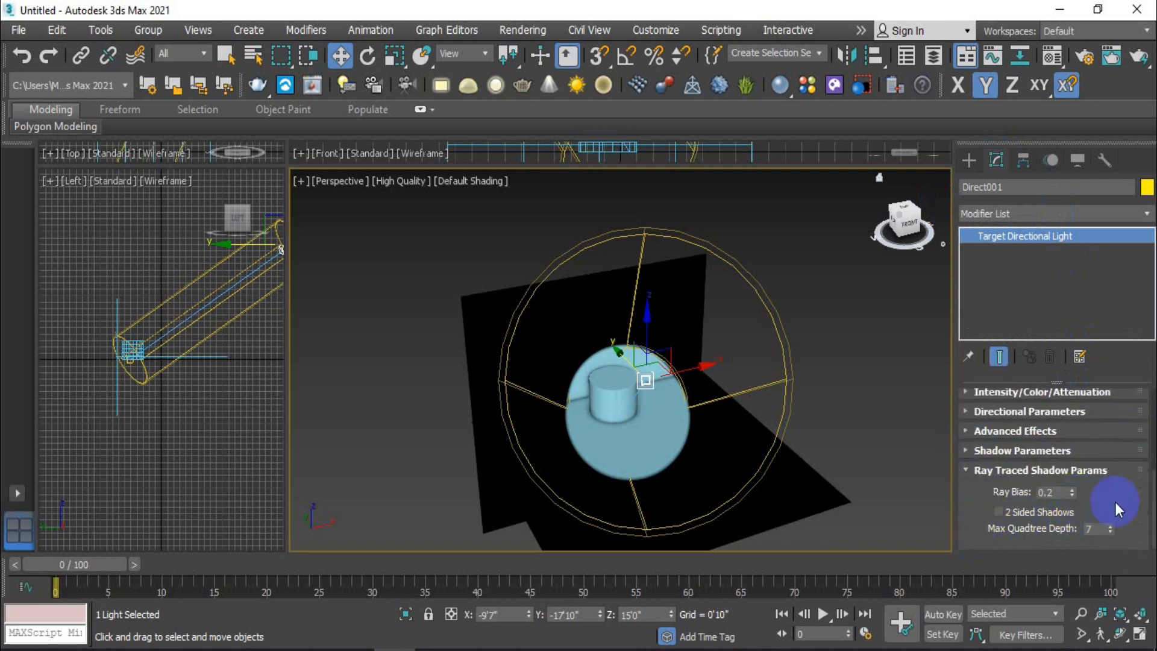
{"action": "scroll", "coordinate": [1132, 499], "scroll_direction": "up", "scroll_amount": 1}
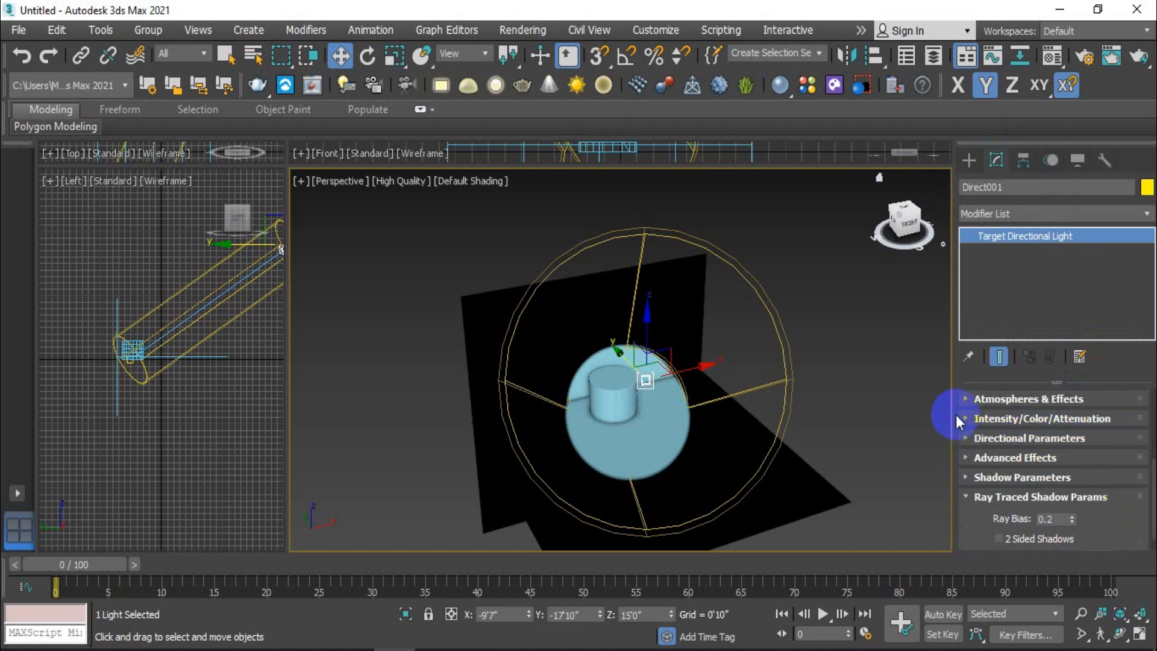
{"action": "left_click", "coordinate": [968, 399]}
{"action": "scroll", "coordinate": [964, 440], "scroll_direction": "down", "scroll_amount": 2}
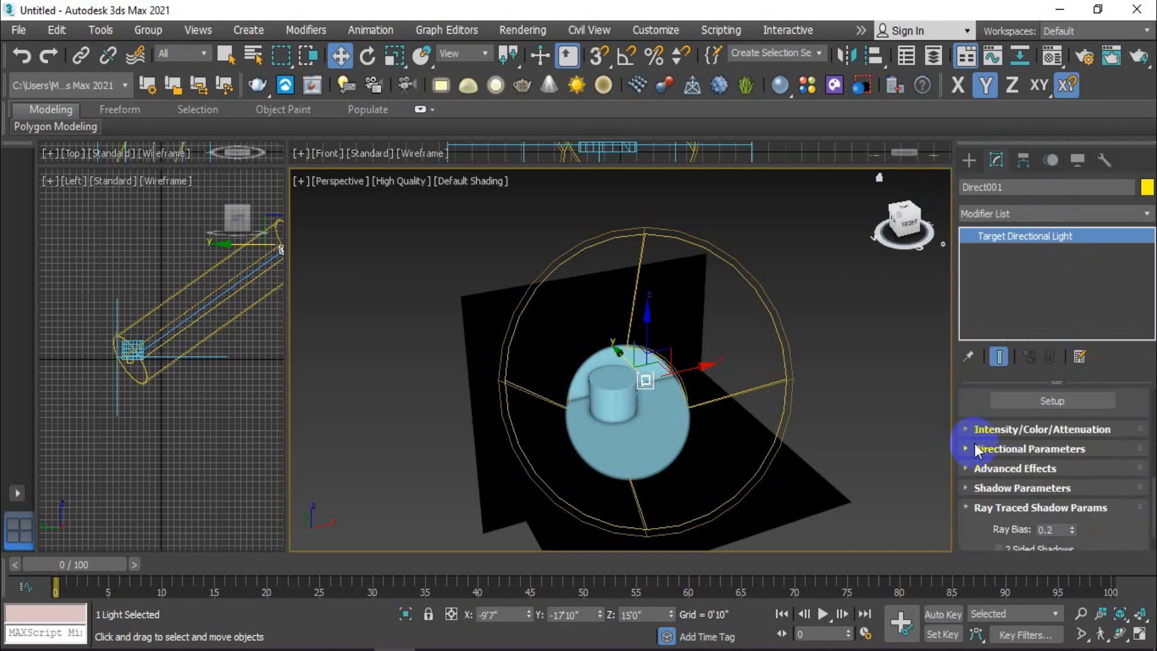
{"action": "left_click", "coordinate": [965, 449]}
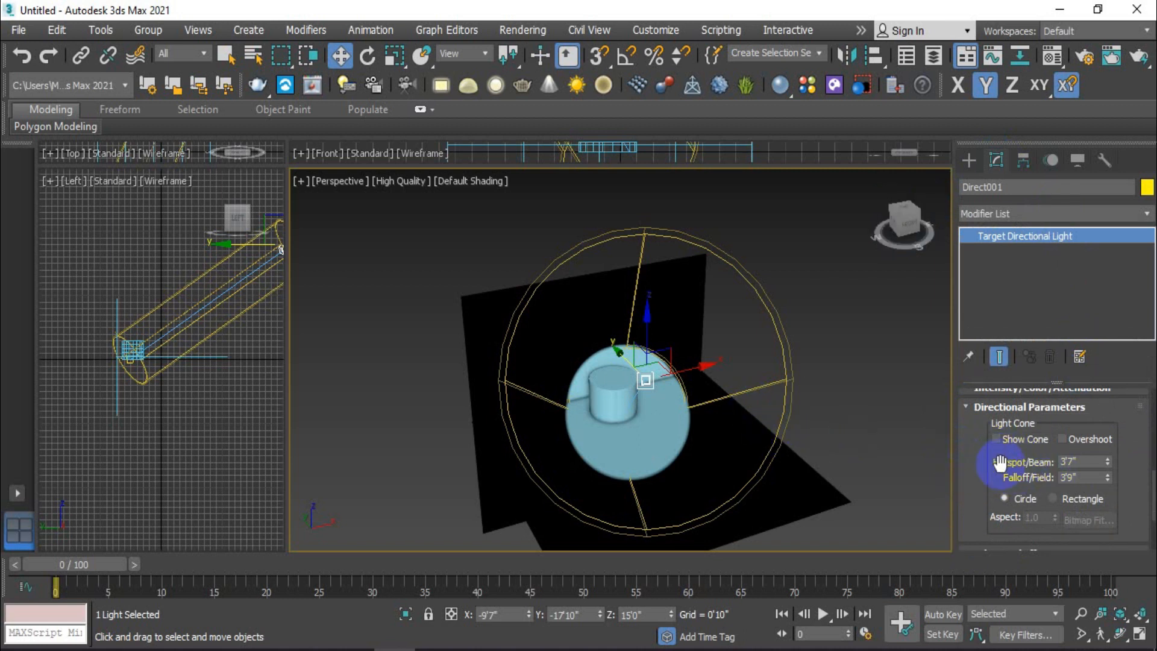
Step: Widen the light cone to a Hotspot/Beam of 4'5" and a Falloff/Field of 10'0", checking the lit planes
{"action": "left_click_drag", "start_coordinate": [1107, 460], "coordinate": [1127, 448]}
{"action": "mouse_move", "coordinate": [747, 420]}
{"action": "middle_mouse_down", "text": "alt"}
{"action": "mouse_move", "coordinate": [761, 467]}
{"action": "mouse_move", "coordinate": [736, 429]}
{"action": "middle_mouse_up", "text": "alt"}
{"action": "scroll", "coordinate": [718, 432], "scroll_direction": "up", "scroll_amount": 3}
{"action": "scroll", "coordinate": [714, 429], "scroll_direction": "down", "scroll_amount": 2}
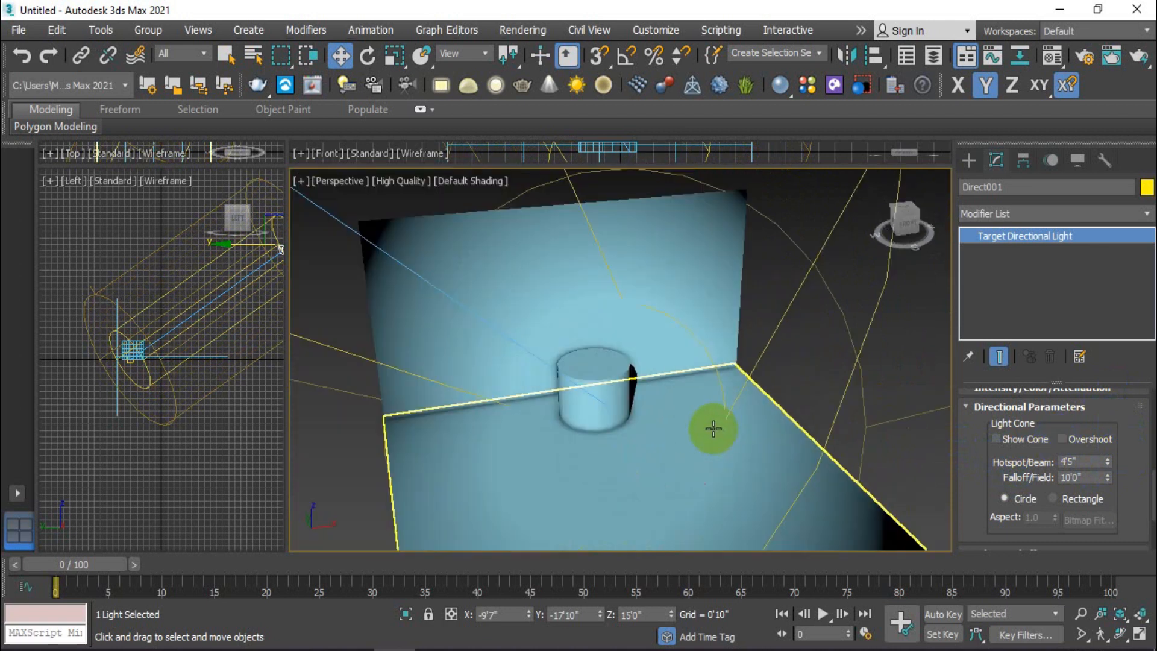
{"action": "scroll", "coordinate": [697, 413], "scroll_direction": "down", "scroll_amount": 2}
{"action": "key", "text": "z"}
Step: Try a light cone with 3'4" hotspot and 6'9" falloff, and a wider one with 4'7" hotspot and 8'5" falloff
{"action": "left_click_drag", "start_coordinate": [1107, 477], "coordinate": [1127, 522]}
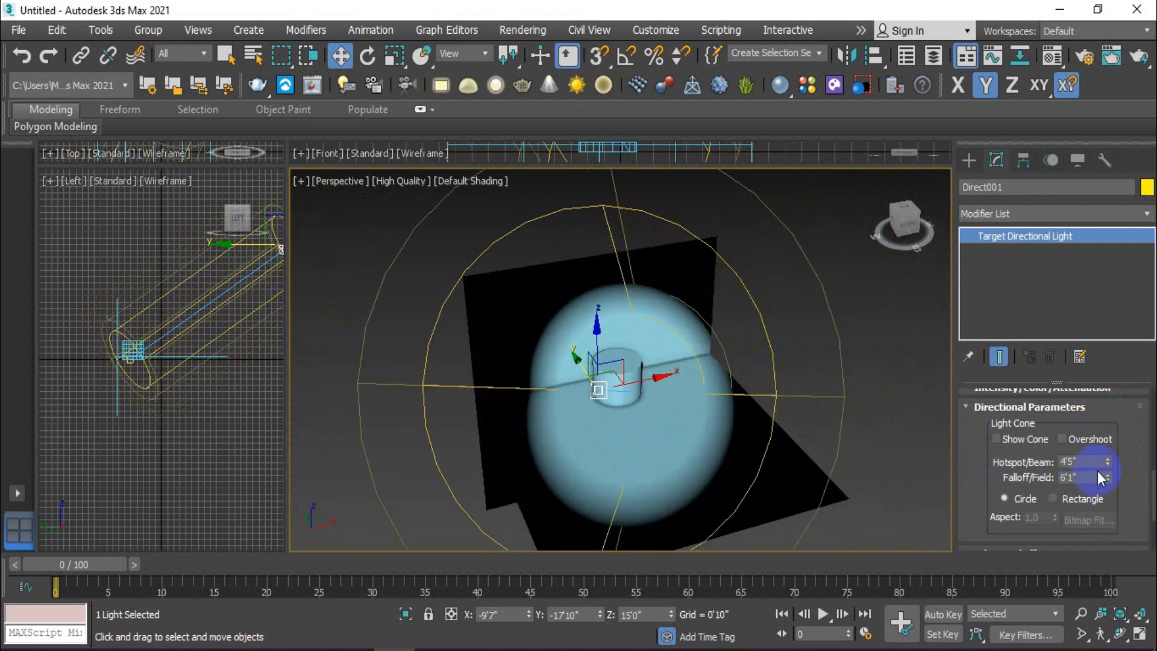
{"action": "left_click_drag", "start_coordinate": [1109, 479], "coordinate": [1113, 471]}
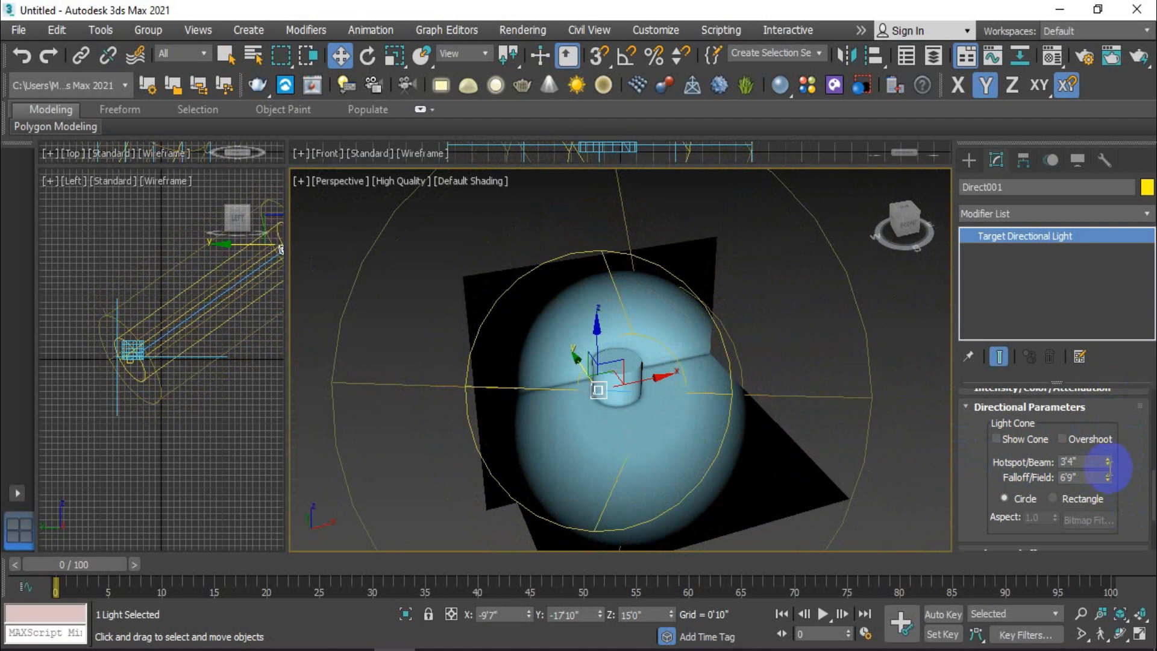
{"action": "scroll", "coordinate": [672, 394], "scroll_direction": "up", "scroll_amount": 3}
{"action": "scroll", "coordinate": [739, 312], "scroll_direction": "down", "scroll_amount": 2}
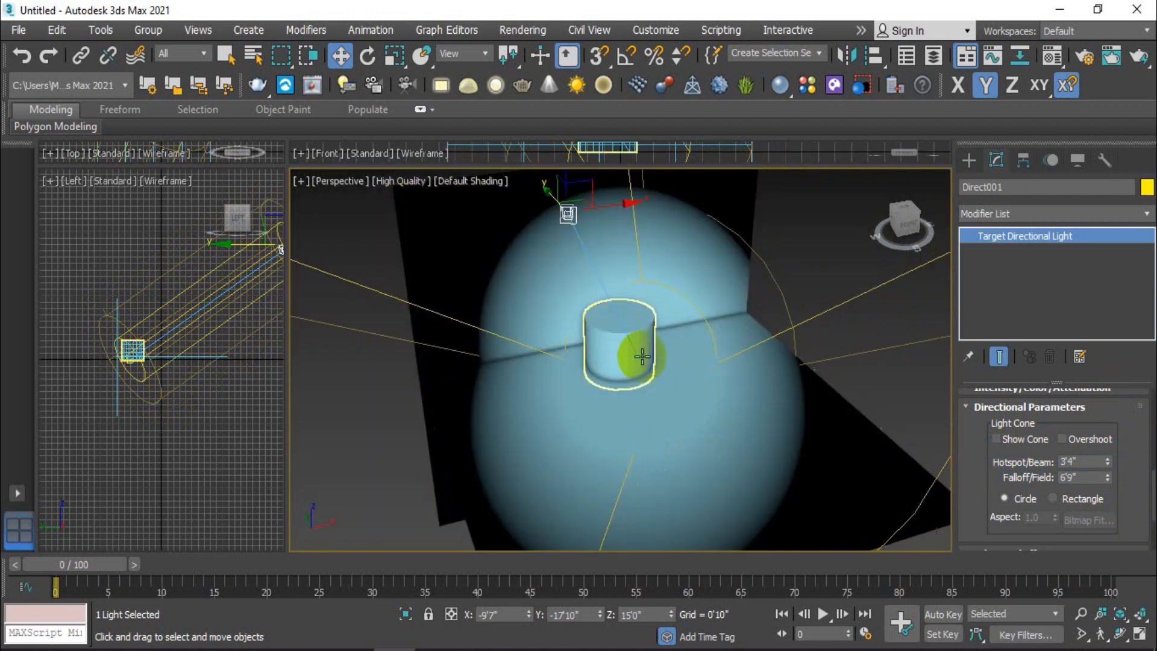
{"action": "mouse_move", "coordinate": [1108, 461]}
{"action": "left_mouse_down"}
{"action": "mouse_move", "coordinate": [1115, 440]}
{"action": "mouse_move", "coordinate": [1106, 464]}
{"action": "mouse_move", "coordinate": [1117, 461]}
{"action": "mouse_move", "coordinate": [1121, 498]}
{"action": "mouse_move", "coordinate": [1116, 439]}
{"action": "mouse_move", "coordinate": [1129, 476]}
{"action": "mouse_move", "coordinate": [1125, 457]}
{"action": "left_mouse_up"}
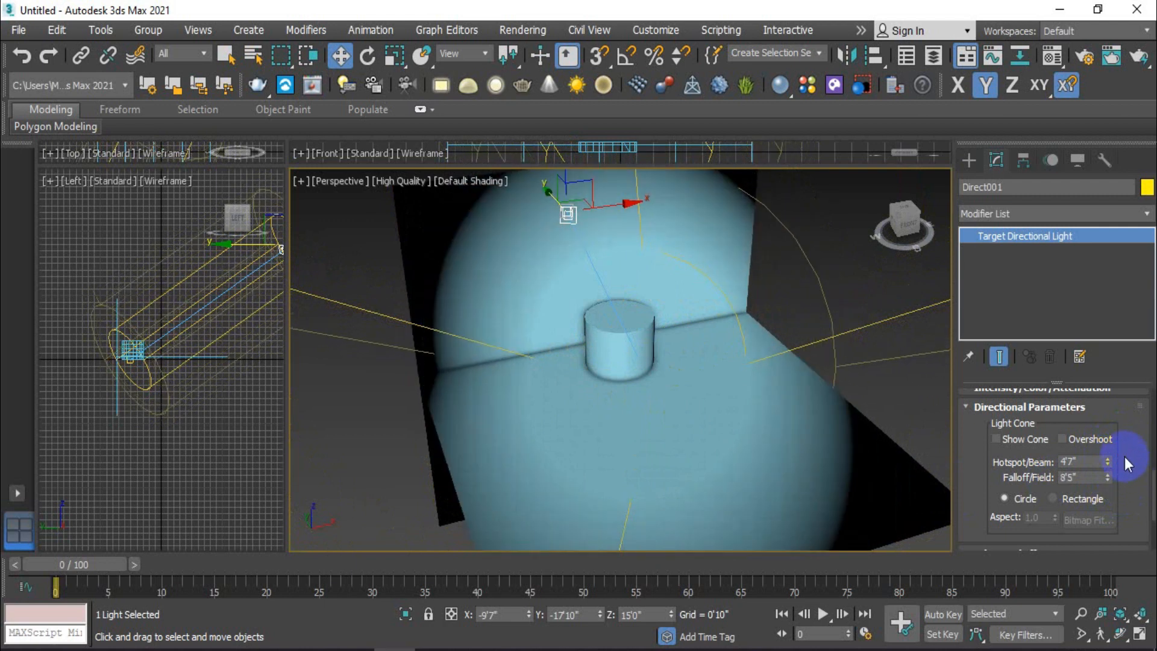
{"action": "scroll", "coordinate": [764, 393], "scroll_direction": "down", "scroll_amount": 5}
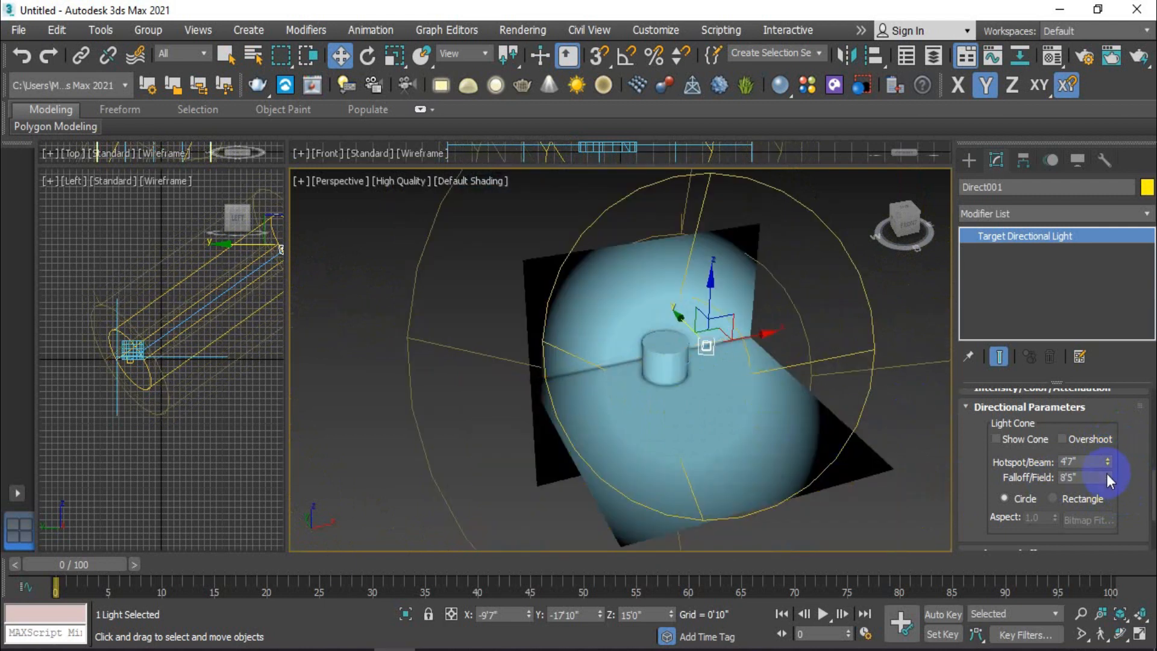
Step: Enlarge the light cone to a Hotspot/Beam of 38'1" and a Falloff/Field of 60'11" to cover the whole scene
{"action": "left_click_drag", "start_coordinate": [1107, 459], "coordinate": [902, 378]}
{"action": "scroll", "coordinate": [748, 389], "scroll_direction": "down", "scroll_amount": 5}
{"action": "mouse_move", "coordinate": [747, 389]}
{"action": "middle_mouse_down", "text": "alt"}
{"action": "mouse_move", "coordinate": [673, 459]}
{"action": "mouse_move", "coordinate": [760, 439]}
{"action": "mouse_move", "coordinate": [746, 393]}
{"action": "middle_mouse_up", "text": "alt"}
{"action": "scroll", "coordinate": [746, 393], "scroll_direction": "up", "scroll_amount": 3}
{"action": "left_click_drag", "start_coordinate": [1110, 473], "coordinate": [1105, 228]}
{"action": "mouse_move", "coordinate": [609, 386]}
{"action": "middle_mouse_down", "text": "alt"}
{"action": "mouse_move", "coordinate": [573, 408]}
{"action": "mouse_move", "coordinate": [531, 479]}
{"action": "mouse_move", "coordinate": [596, 469]}
{"action": "mouse_move", "coordinate": [641, 400]}
{"action": "mouse_move", "coordinate": [666, 426]}
{"action": "middle_mouse_up", "text": "alt"}
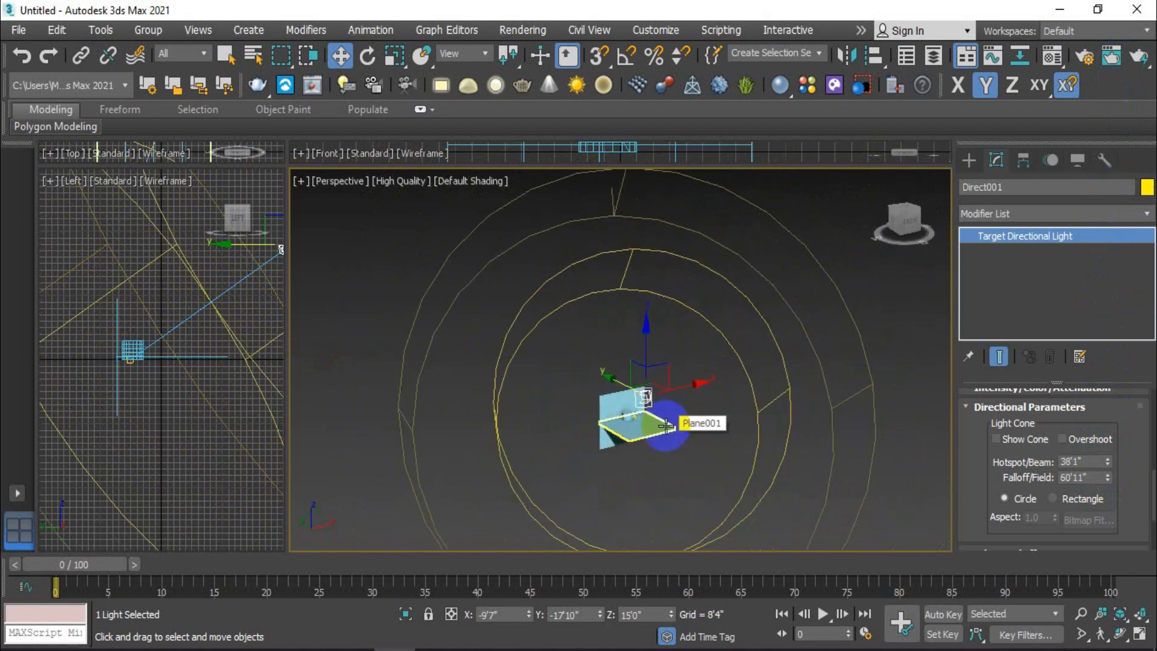
Step: Turn the light off and back on to compare the lighting, and view the available light types while keeping Directional
{"action": "left_click", "coordinate": [964, 467]}
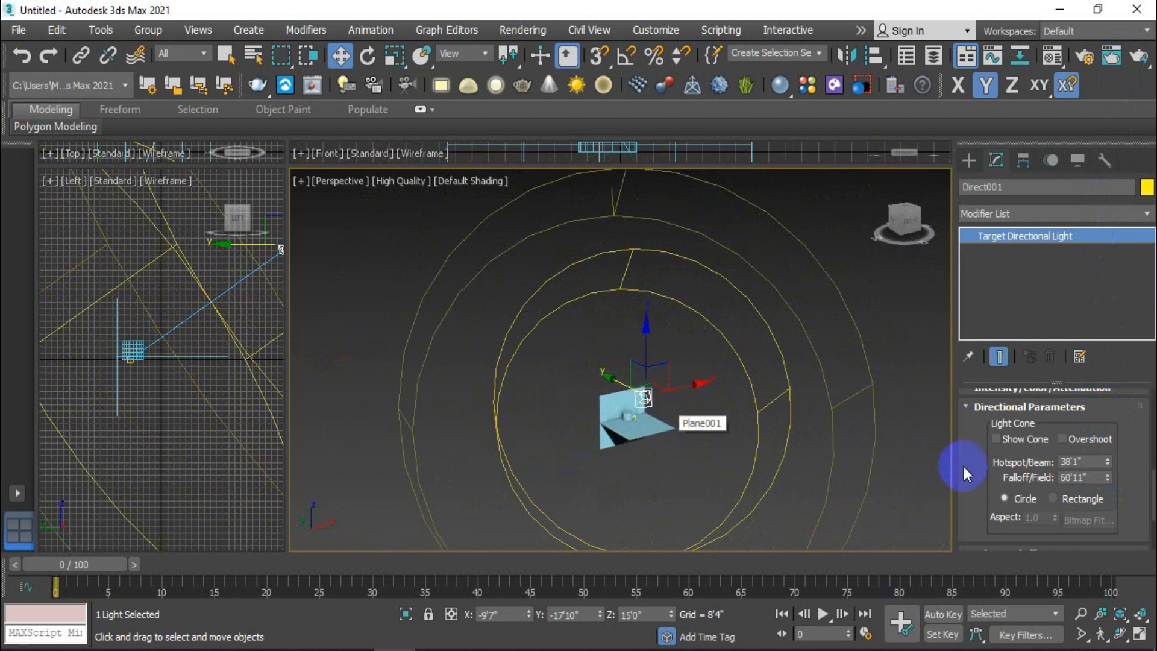
{"action": "scroll", "coordinate": [1124, 444], "scroll_direction": "down", "scroll_amount": 4}
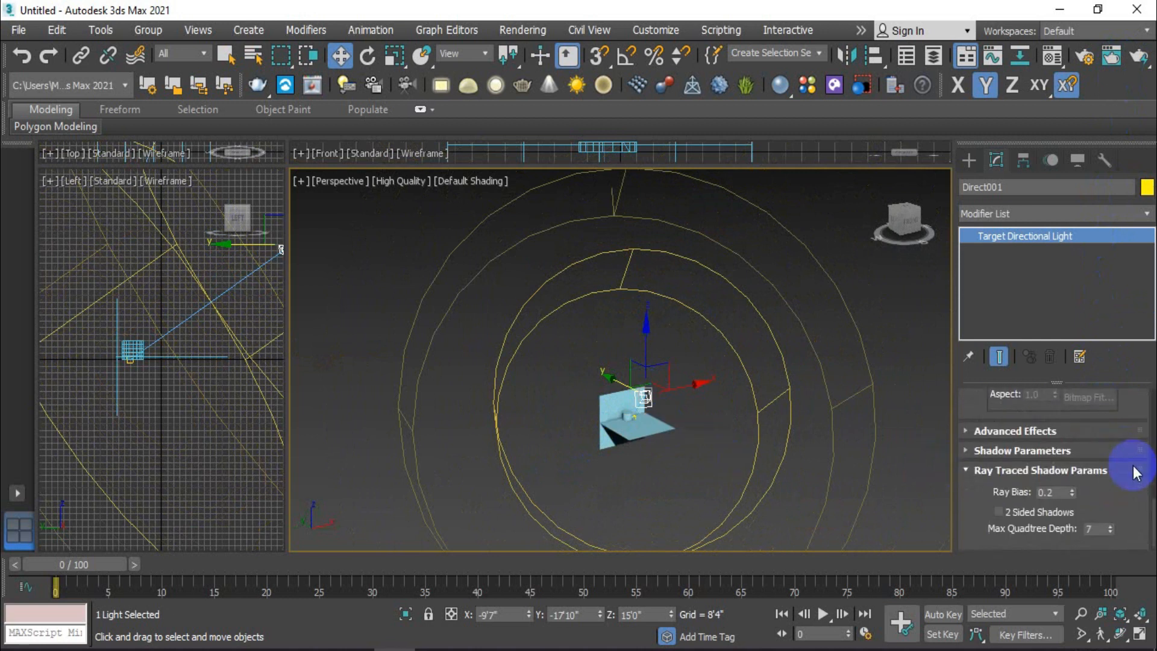
{"action": "scroll", "coordinate": [1124, 480], "scroll_direction": "up", "scroll_amount": 10}
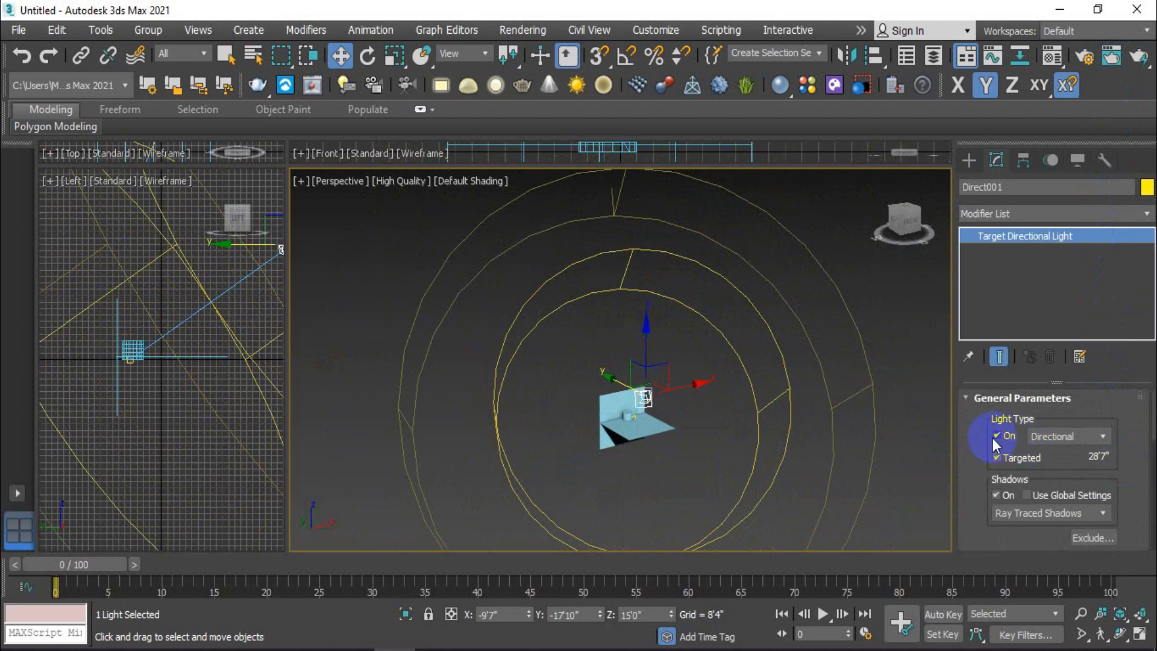
{"action": "left_click", "coordinate": [996, 435]}
{"action": "left_click", "coordinate": [996, 436]}
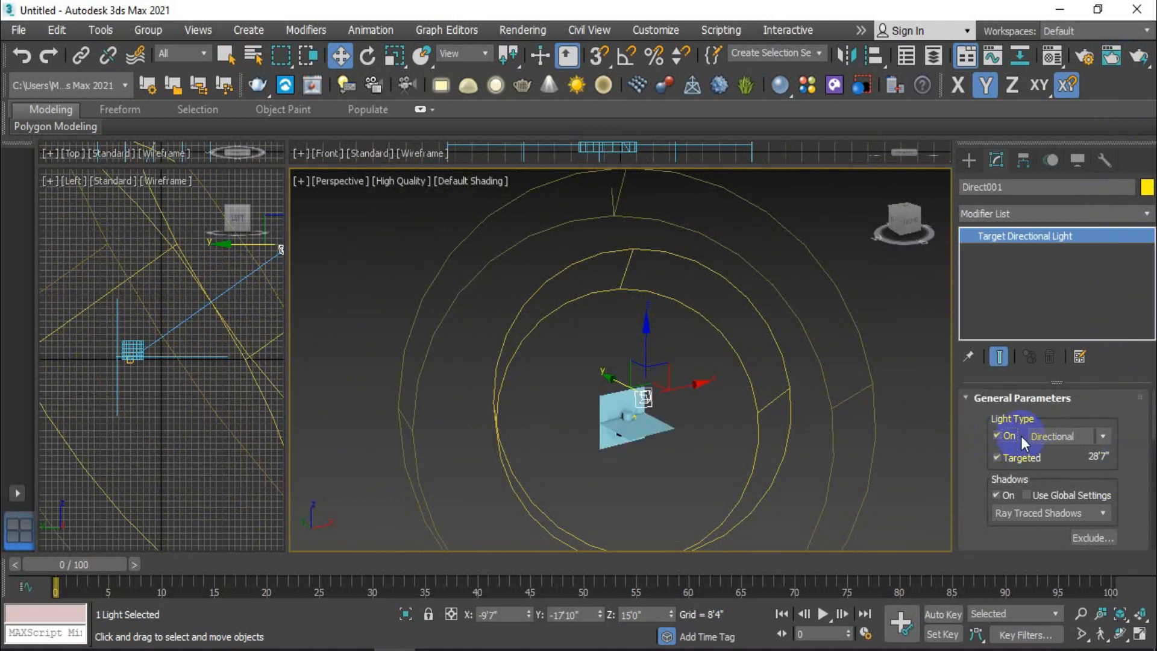
{"action": "left_click", "coordinate": [1102, 432]}
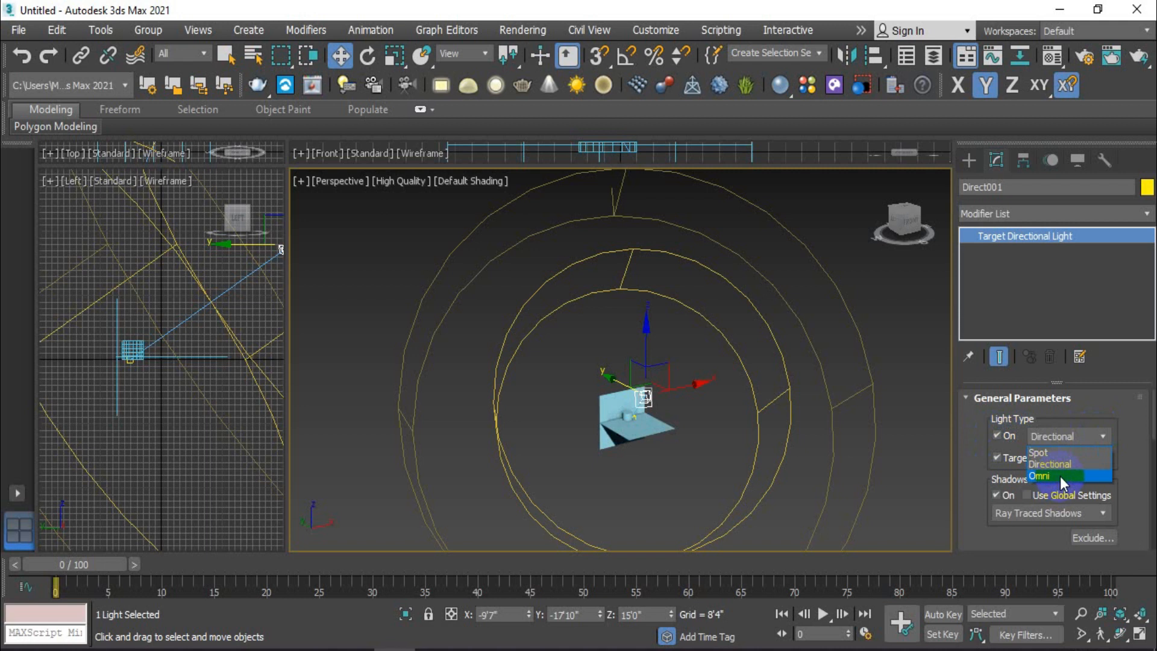
{"action": "left_click", "coordinate": [1127, 452]}
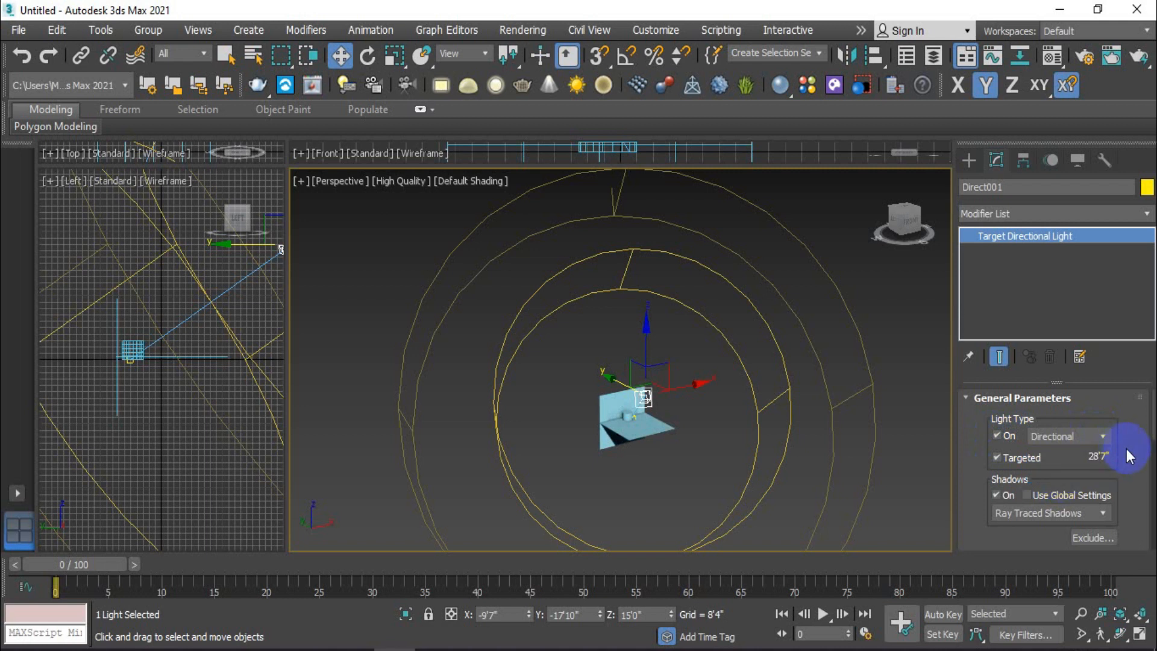
Step: Examine the directional light's shadow parameters and its cone around the ground, wall and cylinder
{"action": "scroll", "coordinate": [1126, 449], "scroll_direction": "down", "scroll_amount": 5}
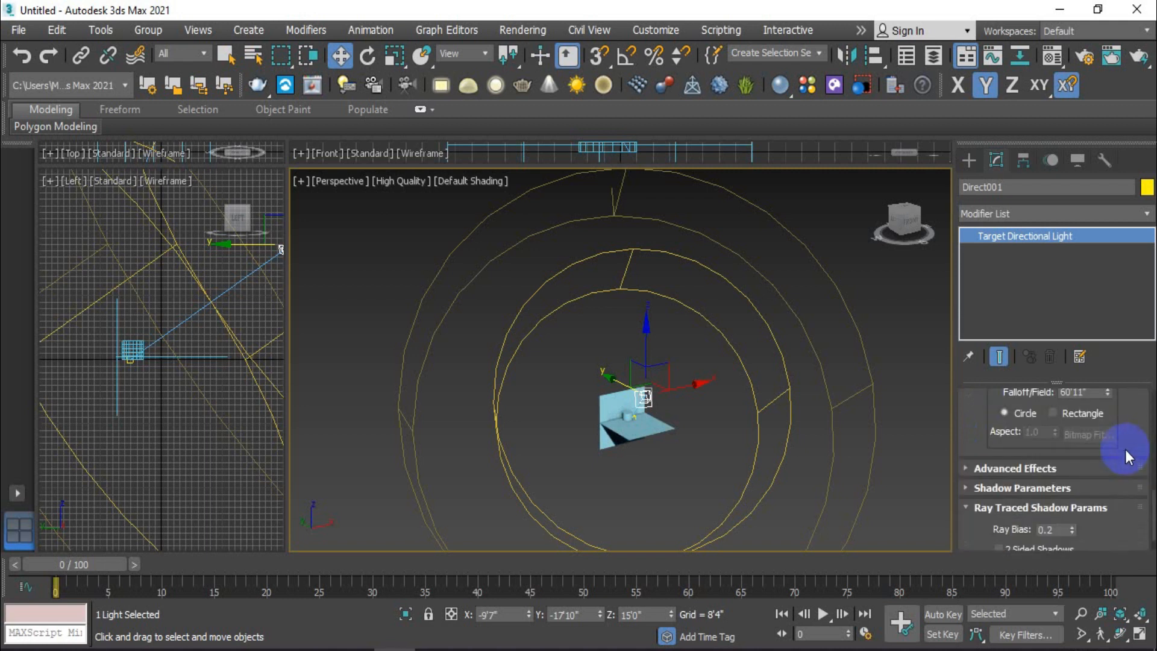
{"action": "left_click", "coordinate": [966, 489]}
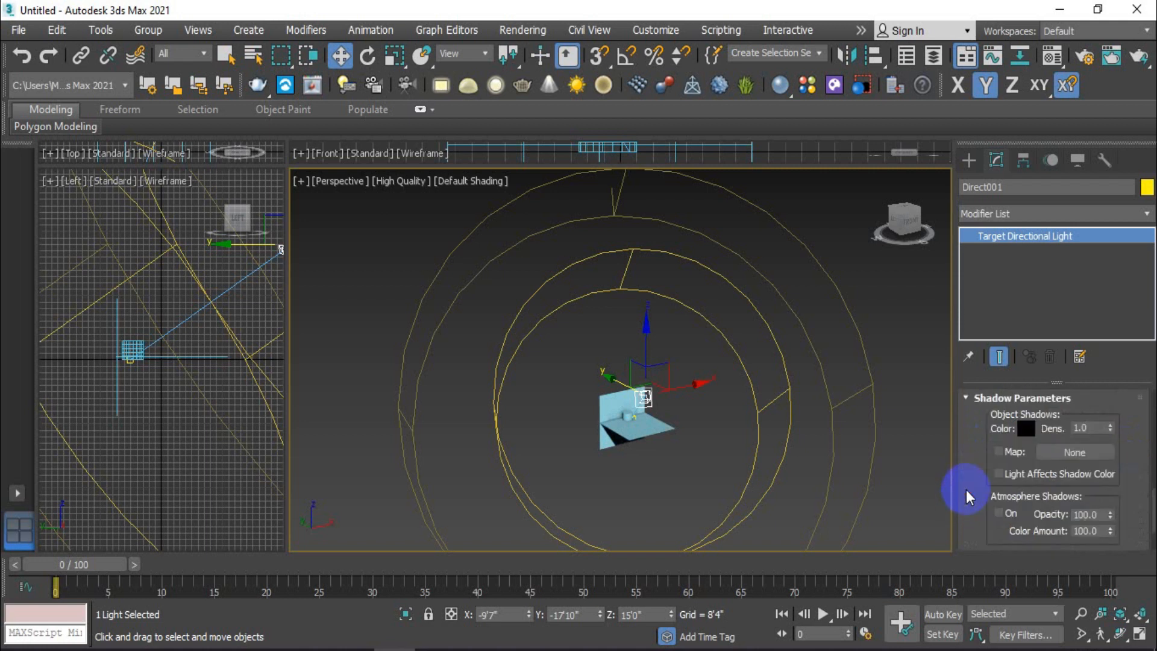
{"action": "scroll", "coordinate": [1126, 479], "scroll_direction": "up", "scroll_amount": 3}
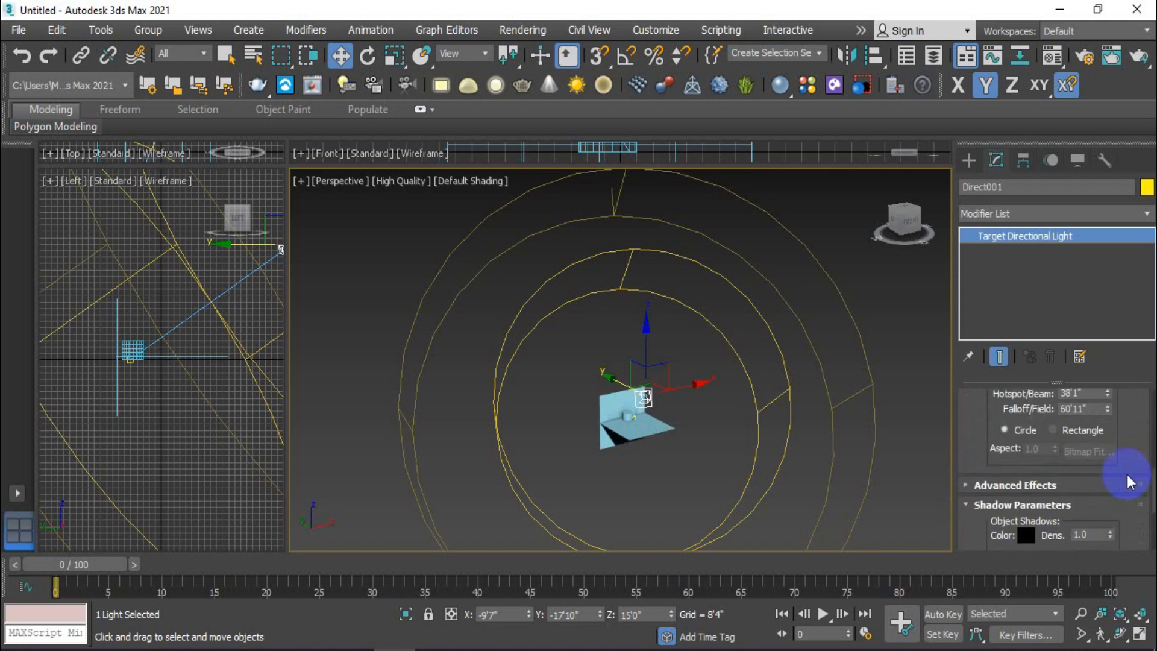
{"action": "scroll", "coordinate": [1115, 512], "scroll_direction": "down", "scroll_amount": 1}
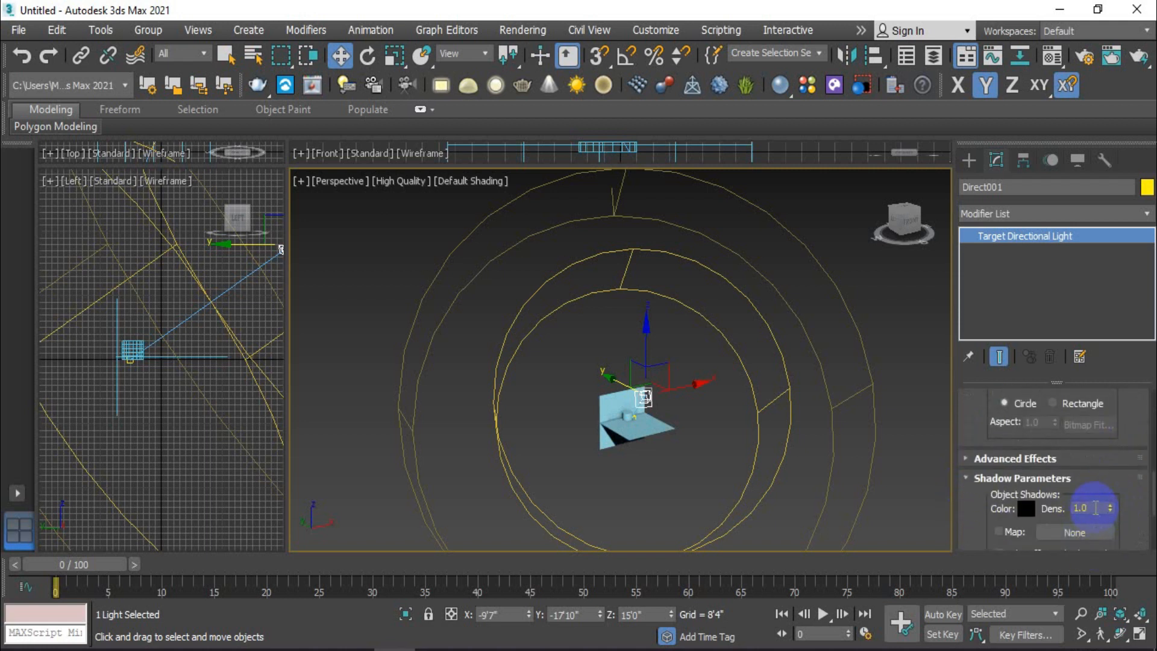
{"action": "scroll", "coordinate": [551, 420], "scroll_direction": "up", "scroll_amount": 5}
{"action": "scroll", "coordinate": [551, 420], "scroll_direction": "down", "scroll_amount": 5}
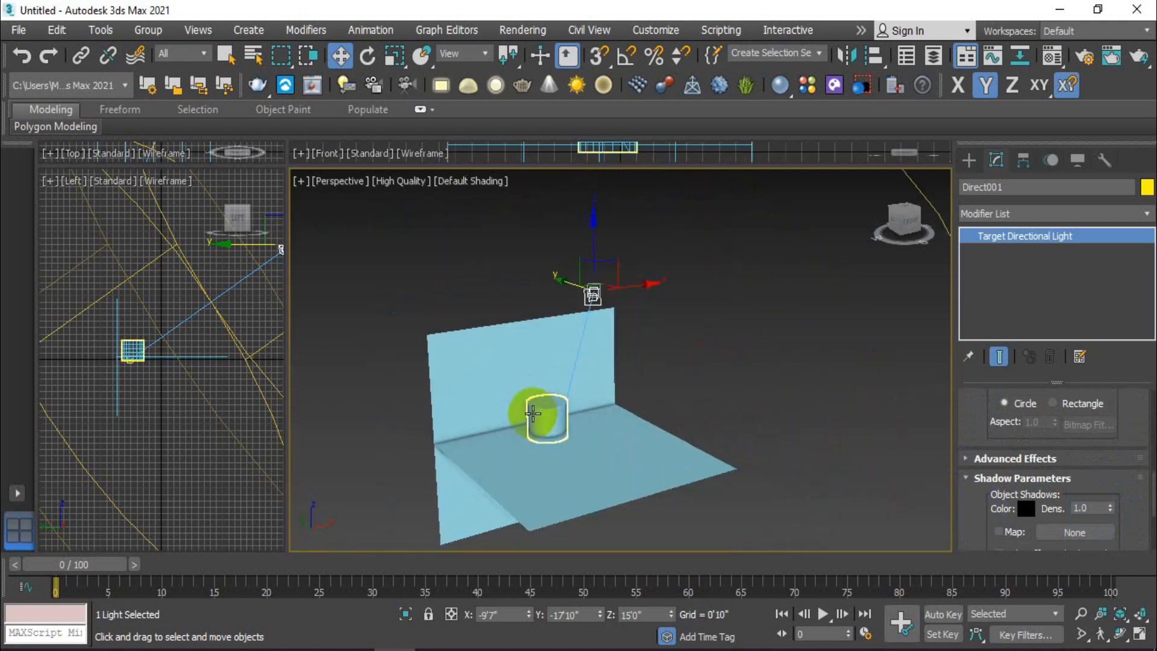
{"action": "middle_click_drag", "start_coordinate": [552, 414], "coordinate": [645, 413], "text": "alt"}
{"action": "scroll", "coordinate": [444, 457], "scroll_direction": "down", "scroll_amount": 5}
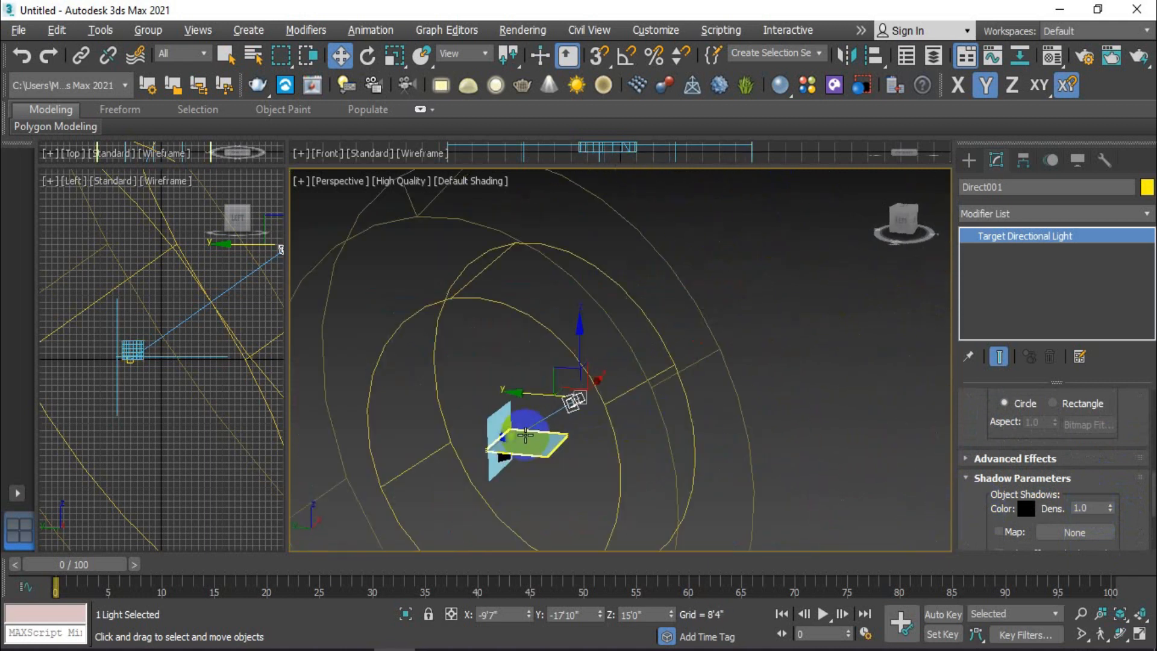
{"action": "middle_click_drag", "start_coordinate": [575, 457], "coordinate": [549, 457], "text": "alt"}
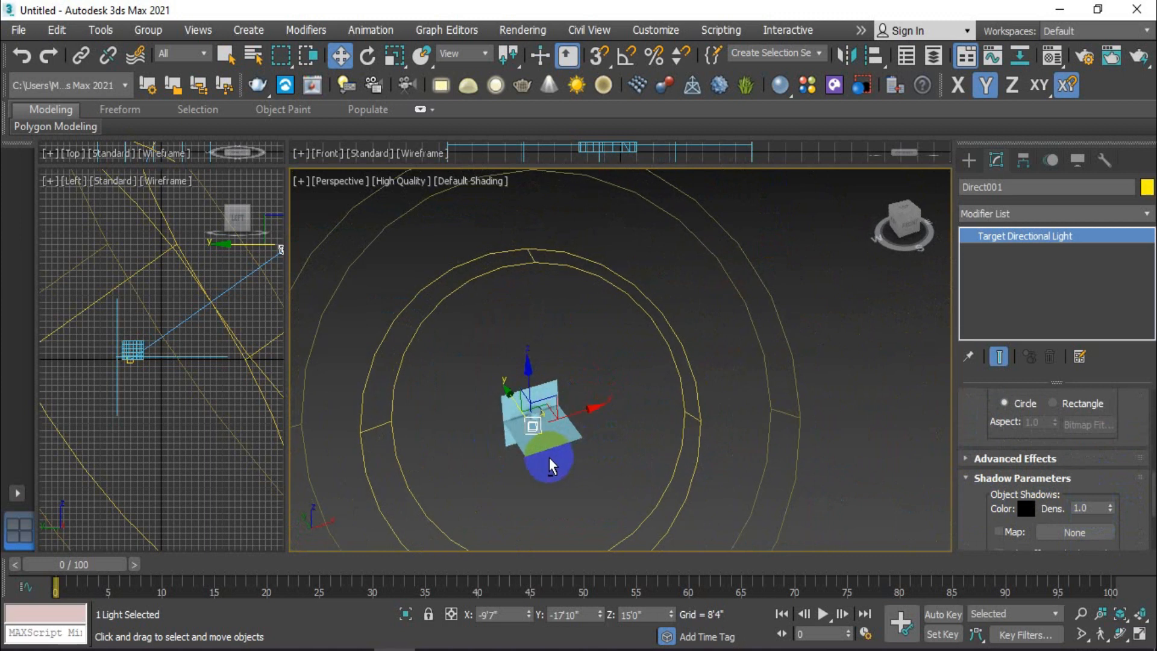
Step: Delete the directional light, leaving only the ground, wall and cylinder
{"action": "left_click", "coordinate": [555, 448]}
{"action": "scroll", "coordinate": [524, 413], "scroll_direction": "up", "scroll_amount": 4}
{"action": "middle_click_drag", "start_coordinate": [599, 413], "coordinate": [686, 413]}
{"action": "scroll", "coordinate": [686, 413], "scroll_direction": "up", "scroll_amount": 4}
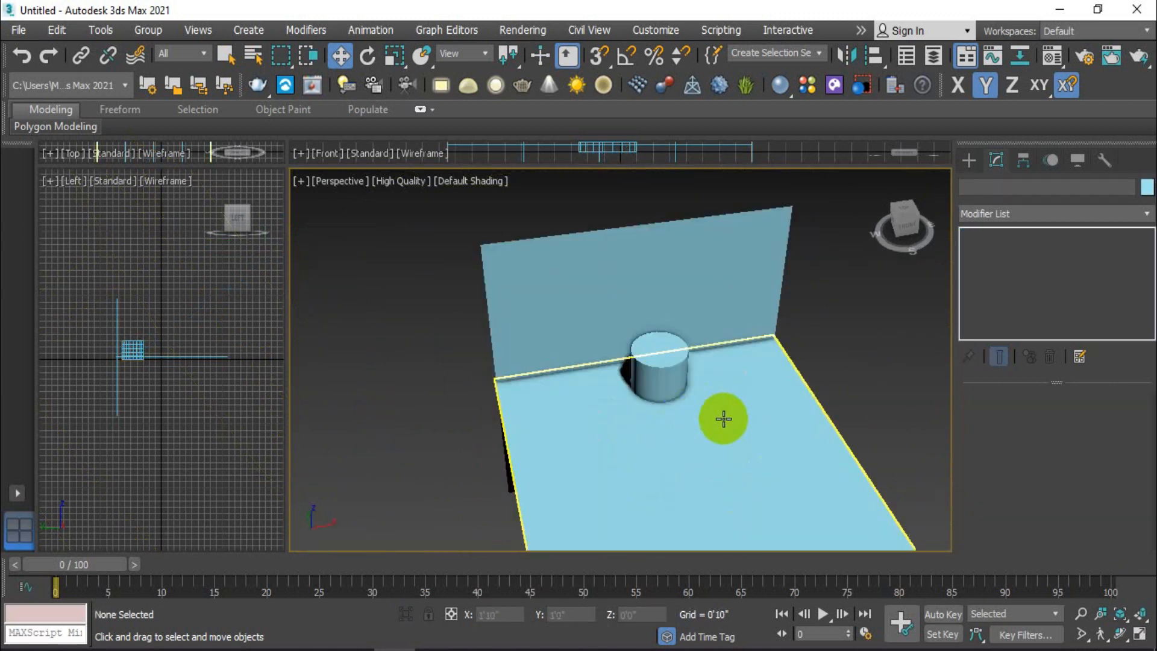
Step: Show the light object types for creation with the Standard category chosen
{"action": "left_click", "coordinate": [970, 158]}
{"action": "left_click", "coordinate": [1004, 186]}
{"action": "left_click", "coordinate": [987, 212]}
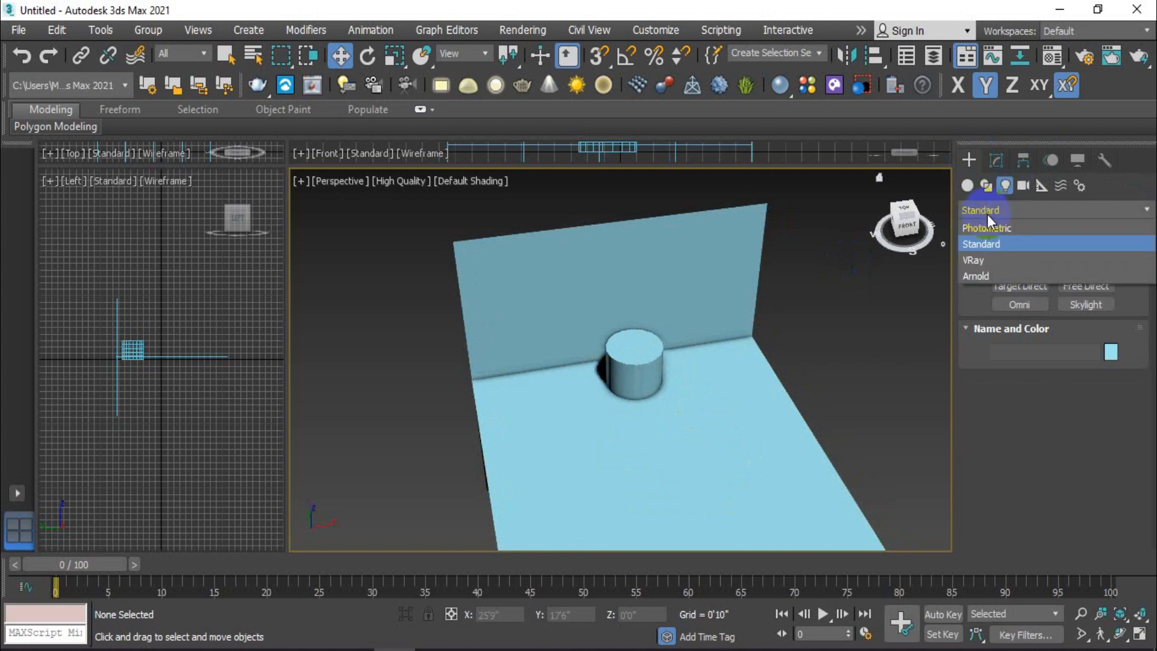
{"action": "left_click", "coordinate": [994, 241]}
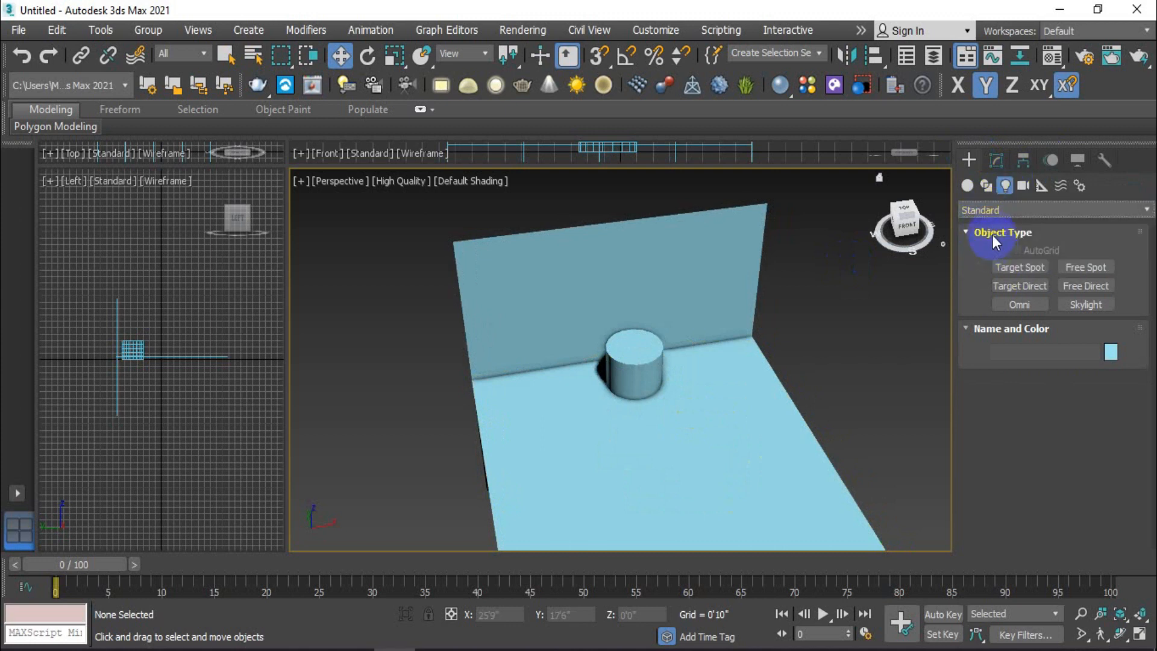
Step: Set the renderer to Scanline Renderer in the render setup
{"action": "left_click", "coordinate": [502, 31]}
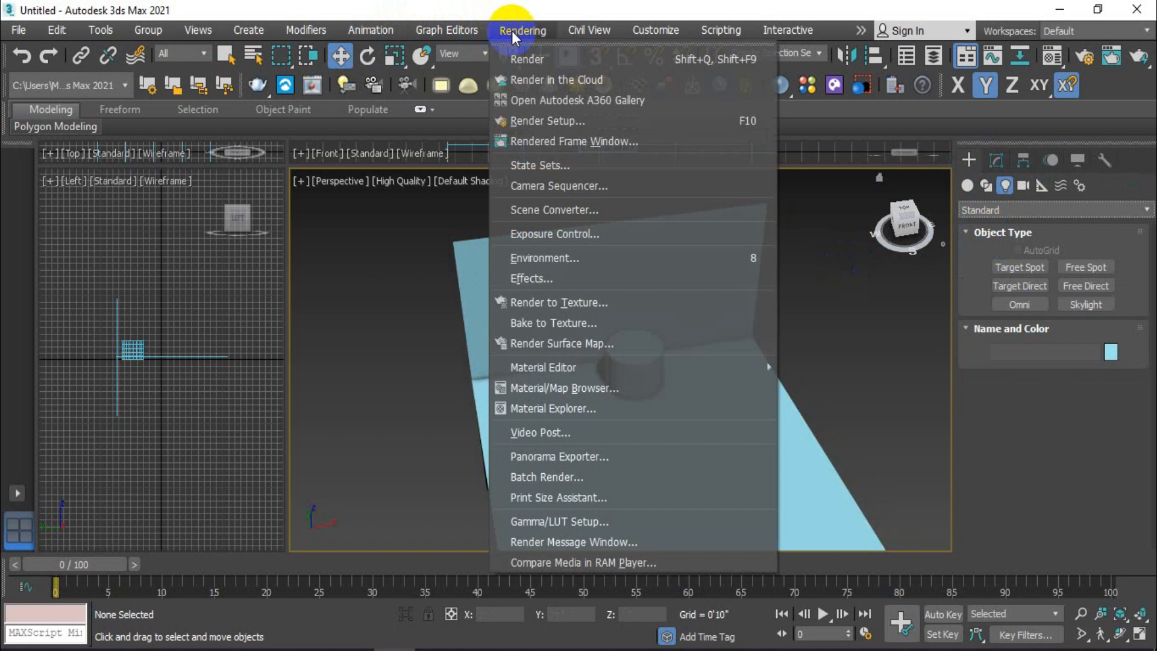
{"action": "left_click", "coordinate": [559, 118]}
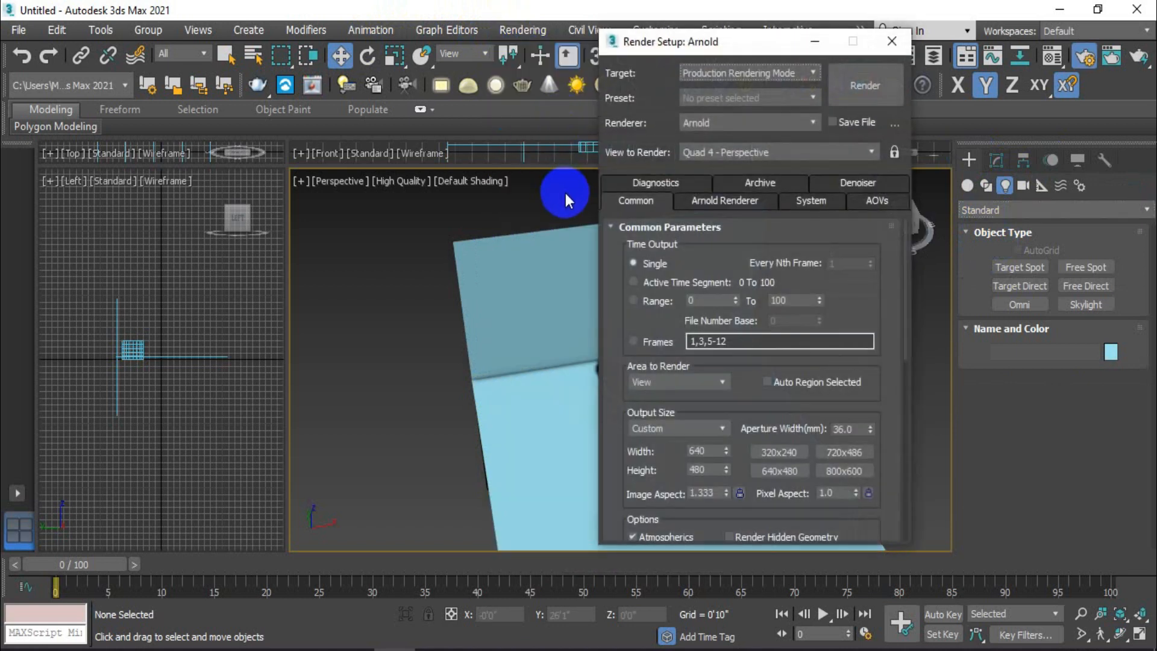
{"action": "left_click", "coordinate": [706, 130]}
{"action": "left_click", "coordinate": [740, 170]}
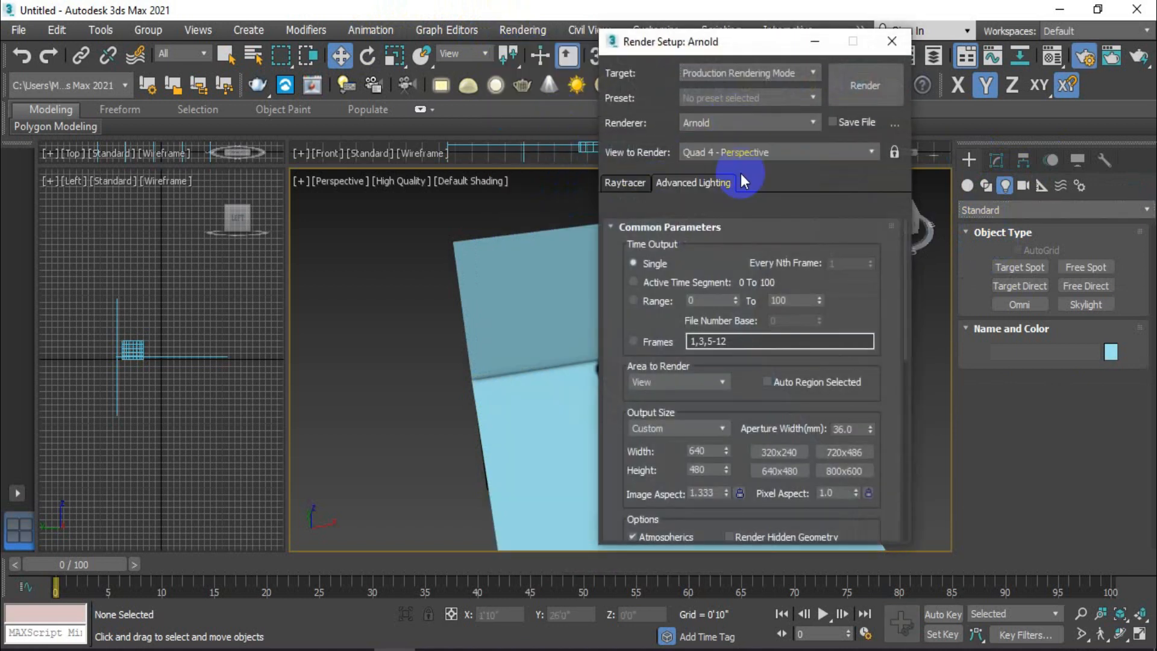
{"action": "left_click", "coordinate": [898, 49]}
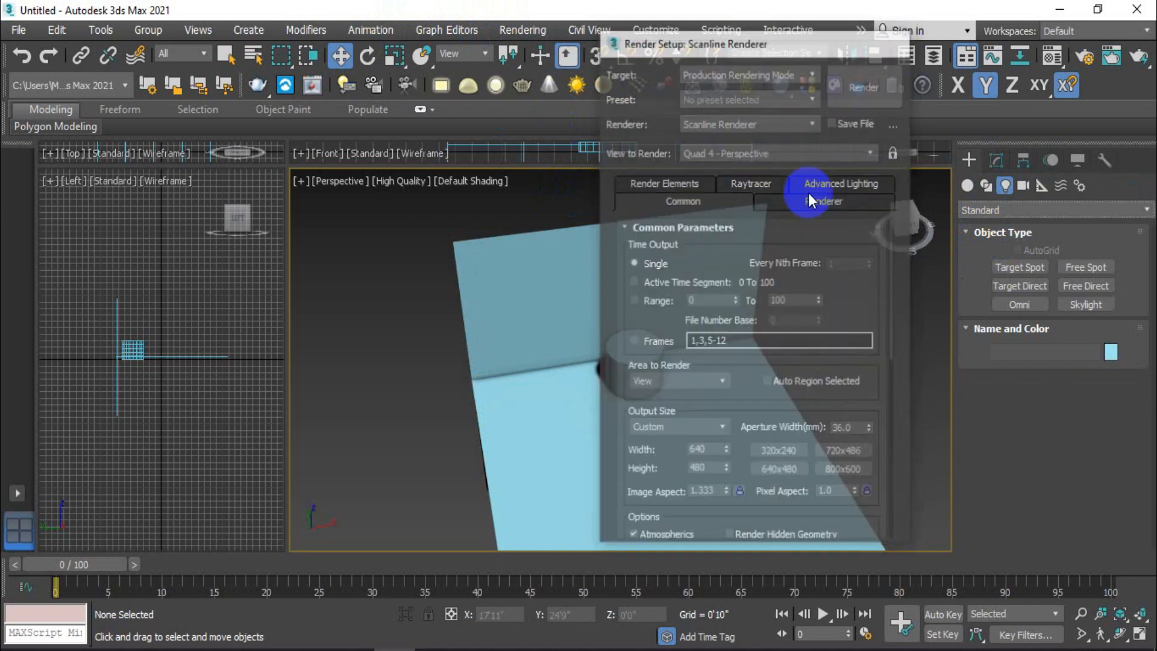
Step: Review the light categories, the render setup and the camera object types, returning to the Standard lights
{"action": "left_click", "coordinate": [986, 211]}
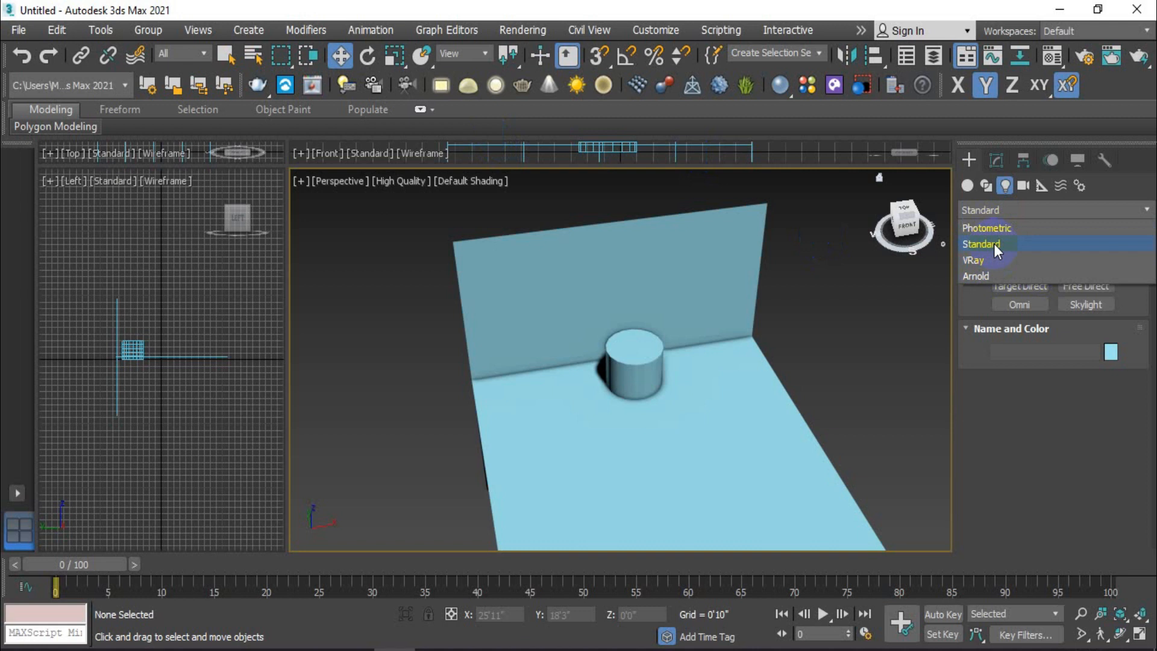
{"action": "left_click", "coordinate": [547, 34]}
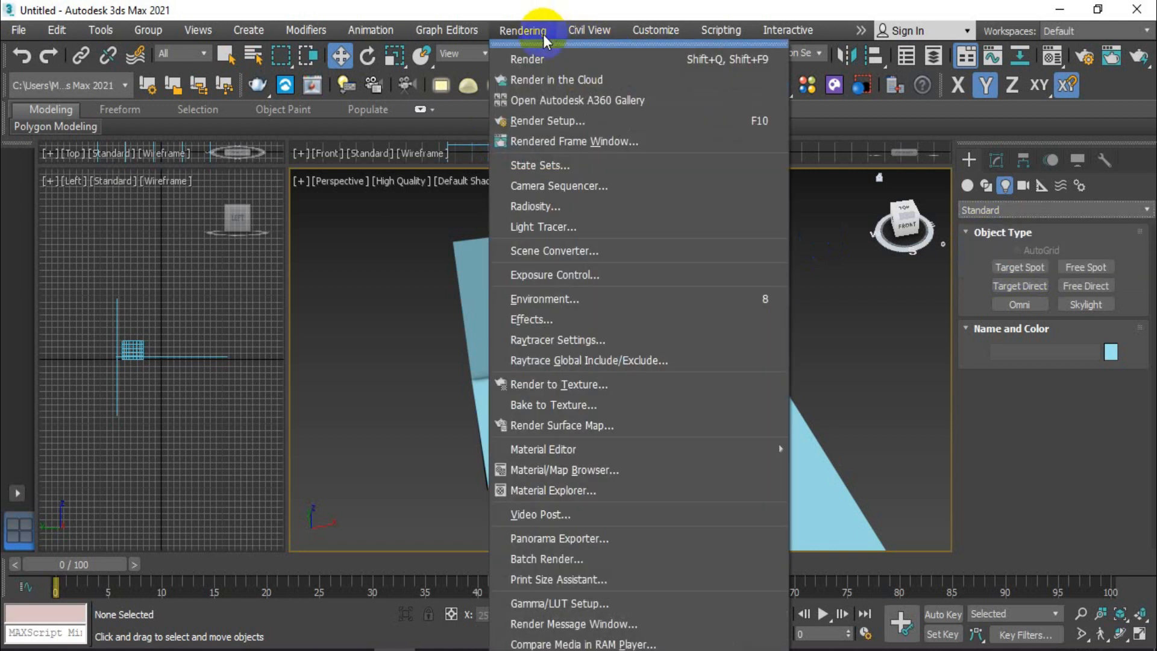
{"action": "left_click", "coordinate": [544, 117]}
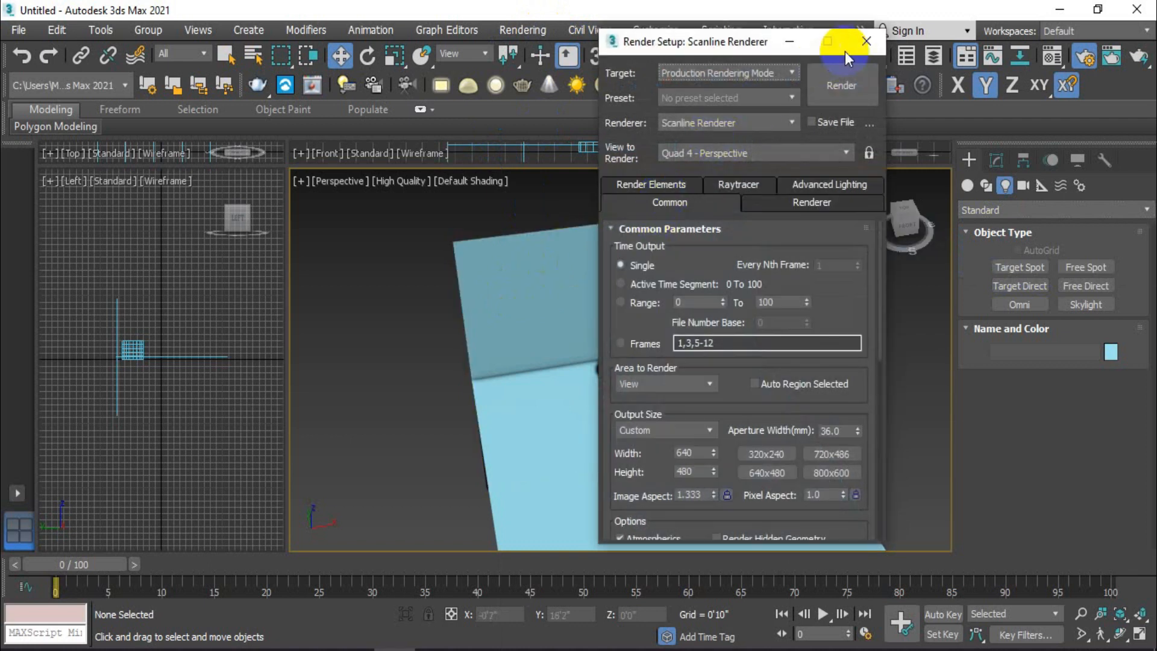
{"action": "key", "text": "F10"}
{"action": "left_click", "coordinate": [1022, 186]}
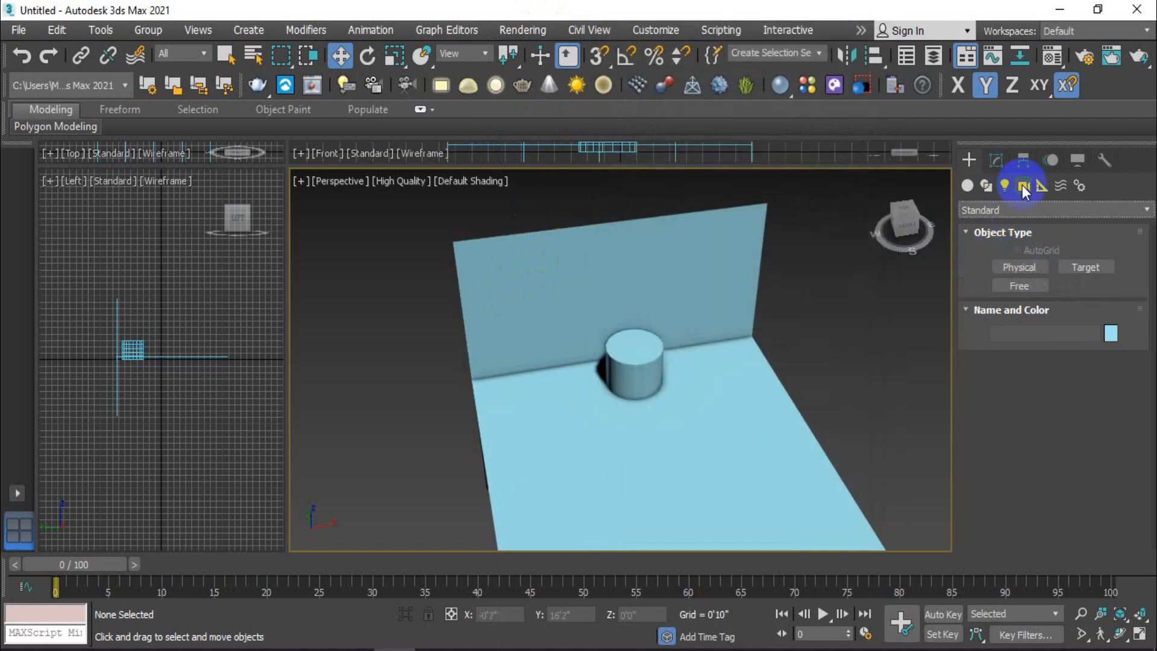
{"action": "left_click", "coordinate": [1006, 208]}
{"action": "left_click", "coordinate": [1008, 183]}
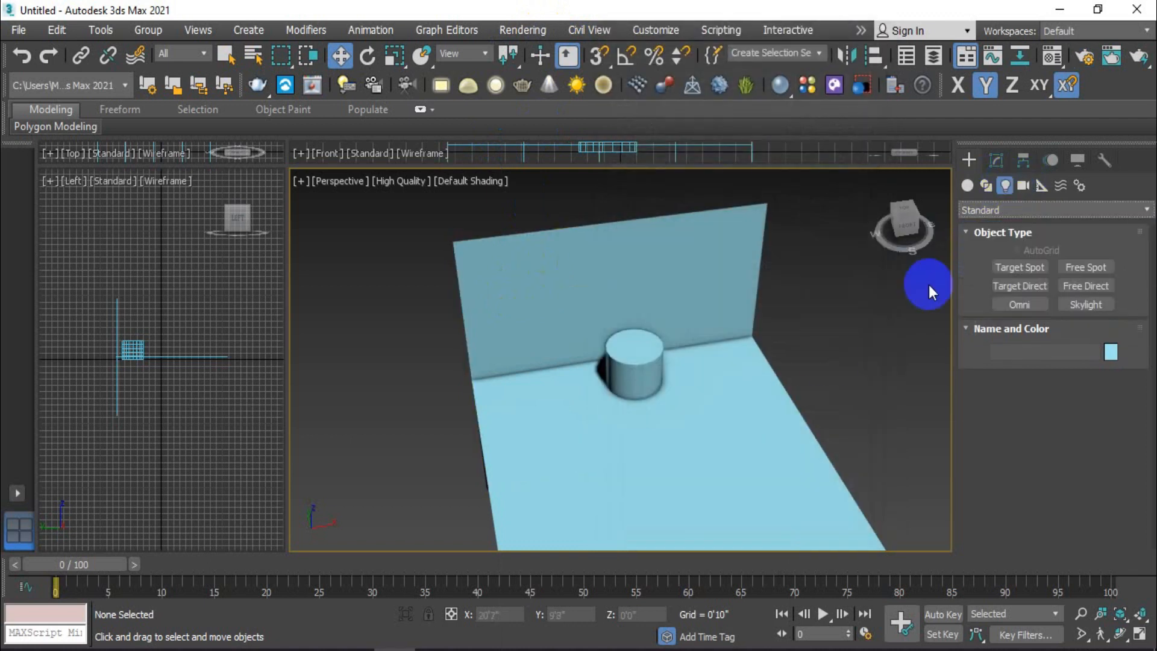
{"action": "scroll", "coordinate": [679, 403], "scroll_direction": "up", "scroll_amount": 3}
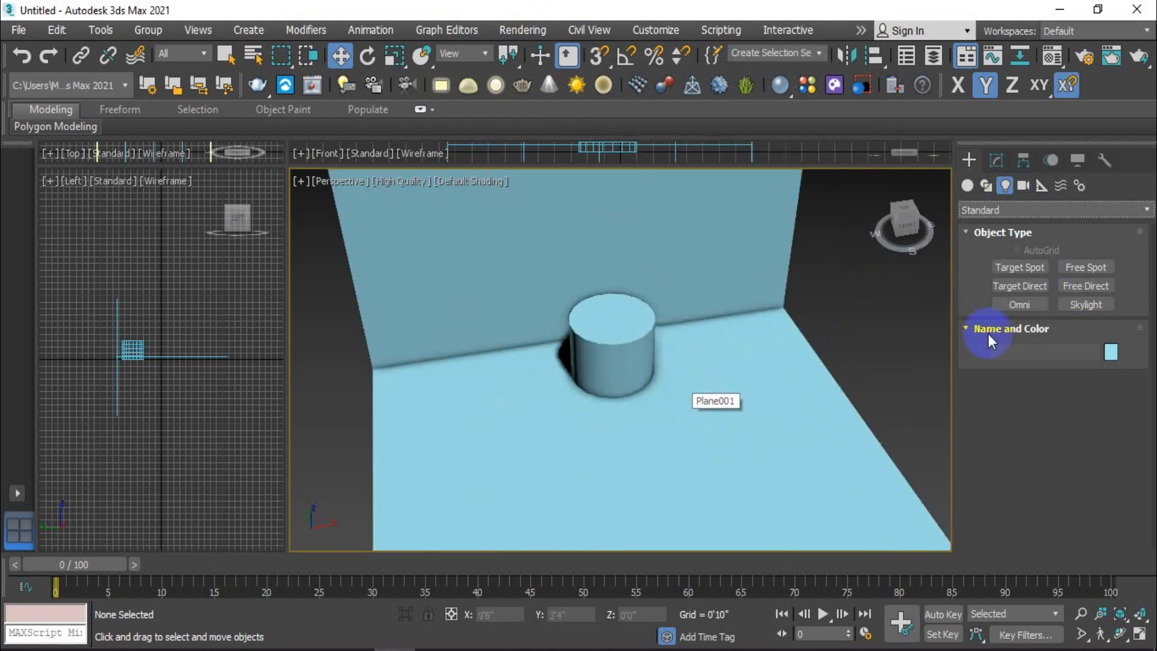
{"action": "left_click", "coordinate": [1010, 210]}
{"action": "left_click", "coordinate": [1010, 210]}
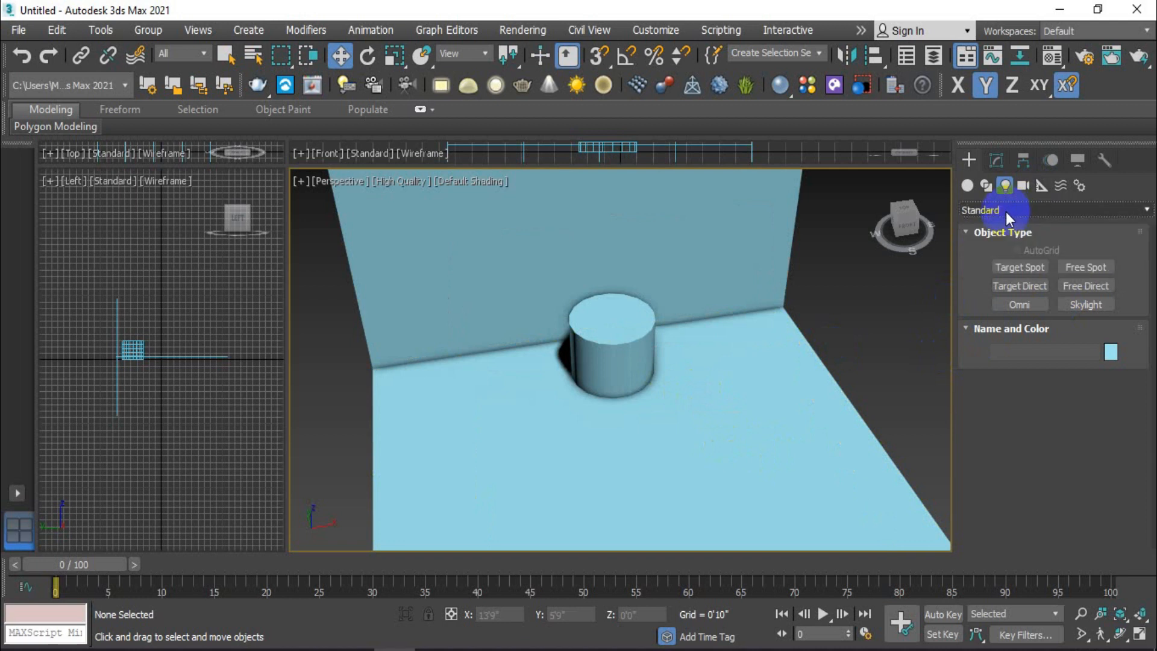
Step: Create a Target Spot light in front of the ground plane, aimed at the wall with a target distance of about 17'7"
{"action": "left_click", "coordinate": [1024, 268]}
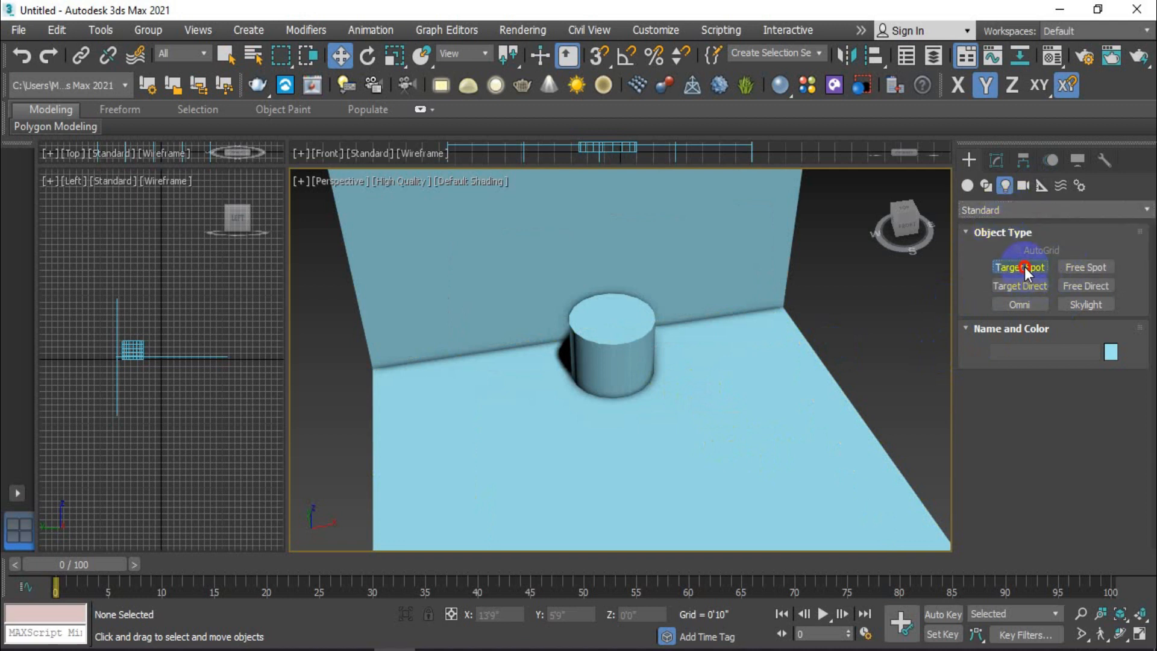
{"action": "scroll", "coordinate": [710, 361], "scroll_direction": "down", "scroll_amount": 4}
{"action": "left_click_drag", "start_coordinate": [723, 502], "coordinate": [673, 343]}
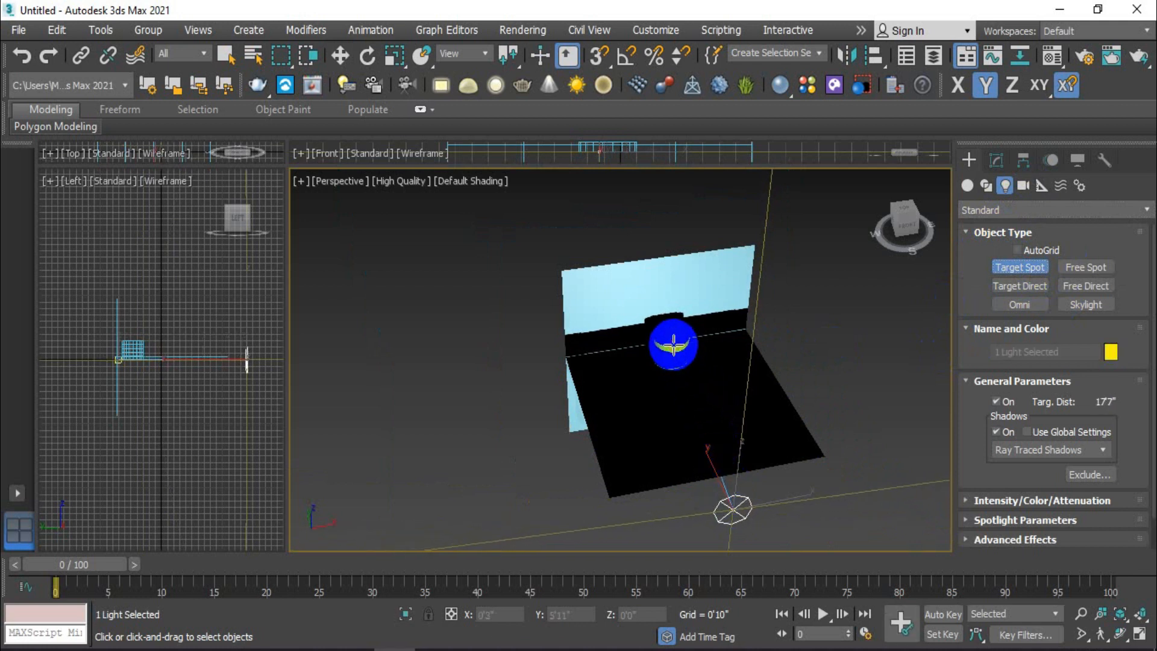
{"action": "scroll", "coordinate": [673, 344], "scroll_direction": "down", "scroll_amount": 10}
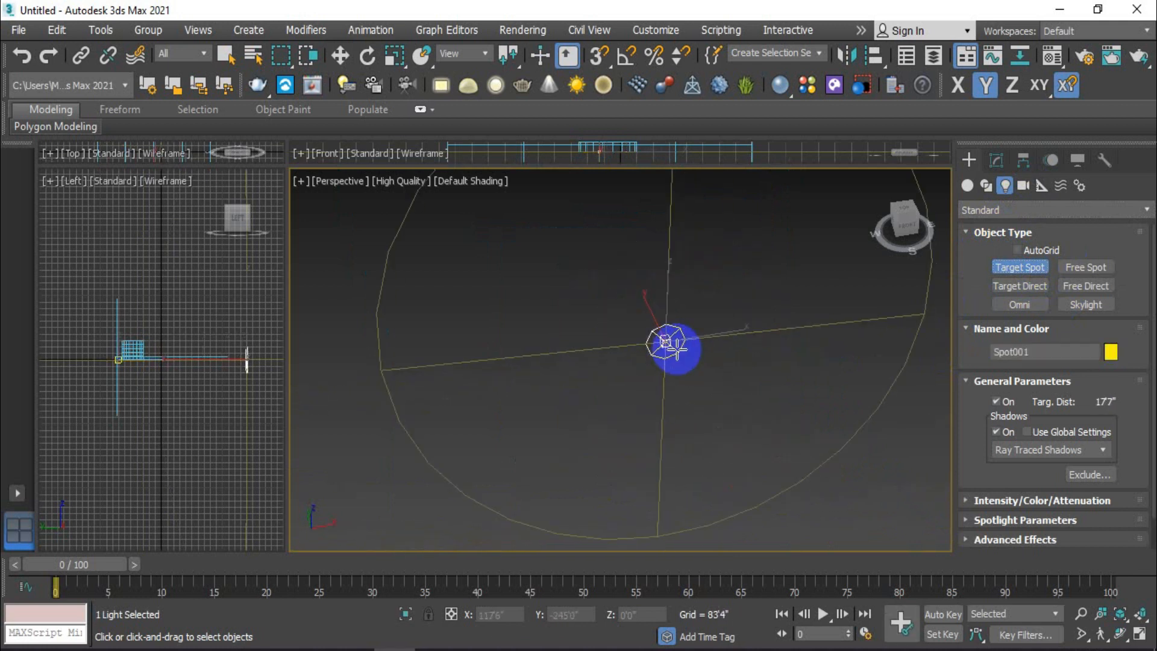
{"action": "scroll", "coordinate": [1134, 444], "scroll_direction": "down", "scroll_amount": 2}
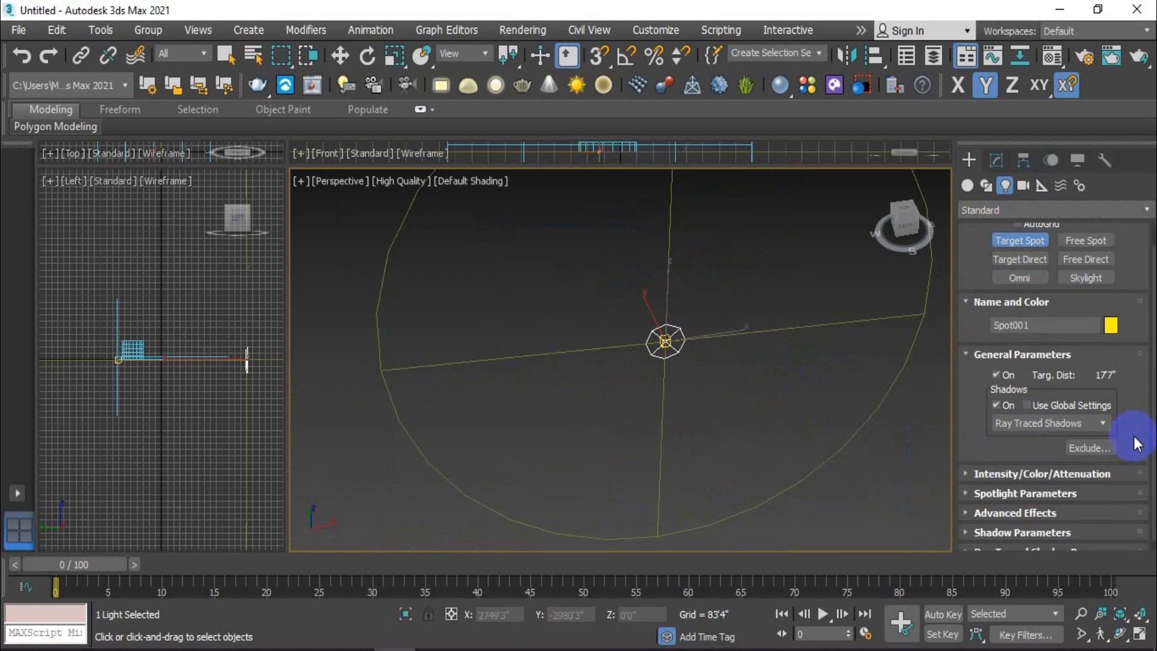
Step: Narrow the spotlight's cone to a Hotspot/Beam of 23.9 and a Falloff/Field of 25.9
{"action": "left_click", "coordinate": [966, 523]}
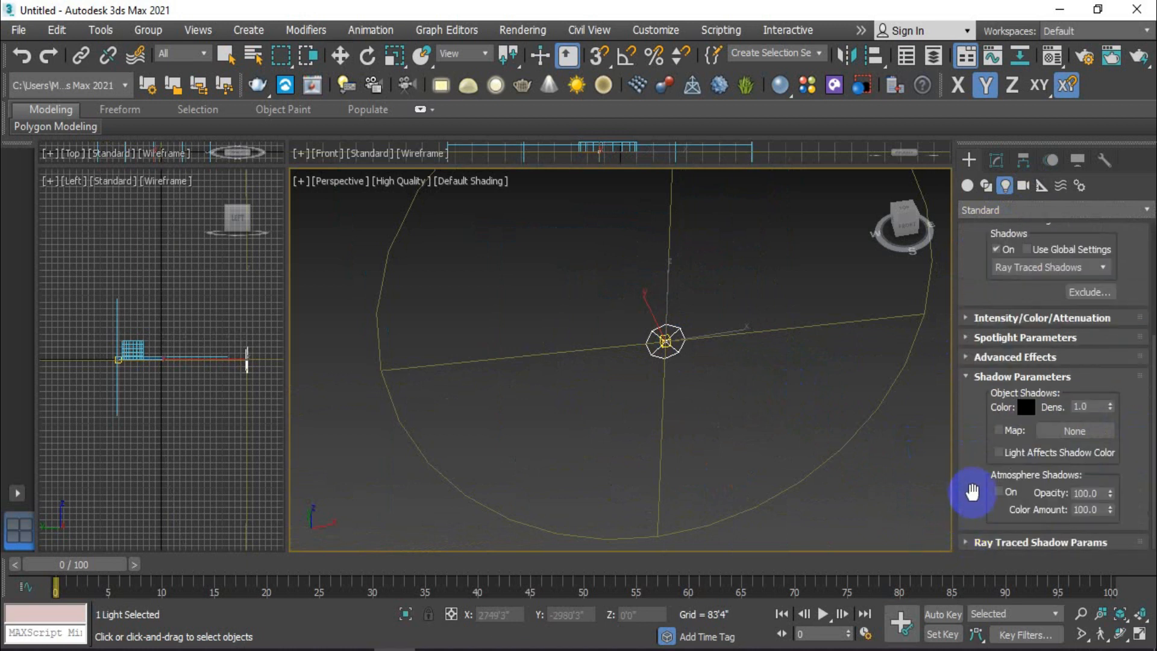
{"action": "scroll", "coordinate": [971, 460], "scroll_direction": "up", "scroll_amount": 3}
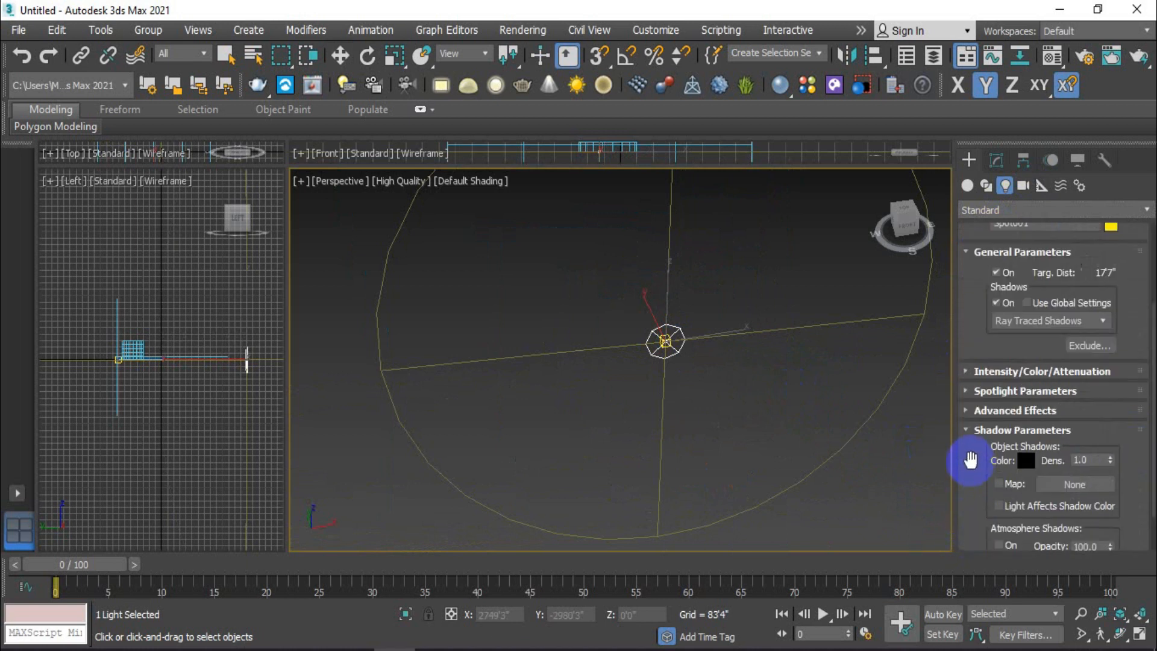
{"action": "left_click", "coordinate": [966, 410]}
{"action": "left_click", "coordinate": [967, 391]}
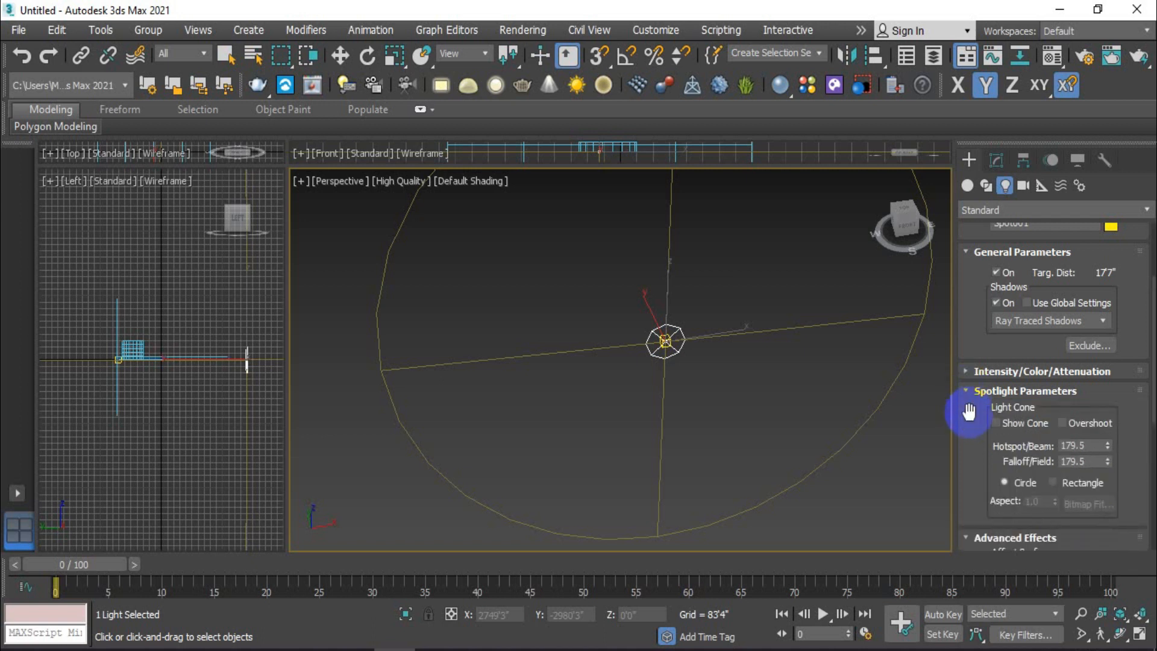
{"action": "left_click_drag", "start_coordinate": [1108, 448], "coordinate": [1133, 569]}
{"action": "scroll", "coordinate": [656, 323], "scroll_direction": "up", "scroll_amount": 10}
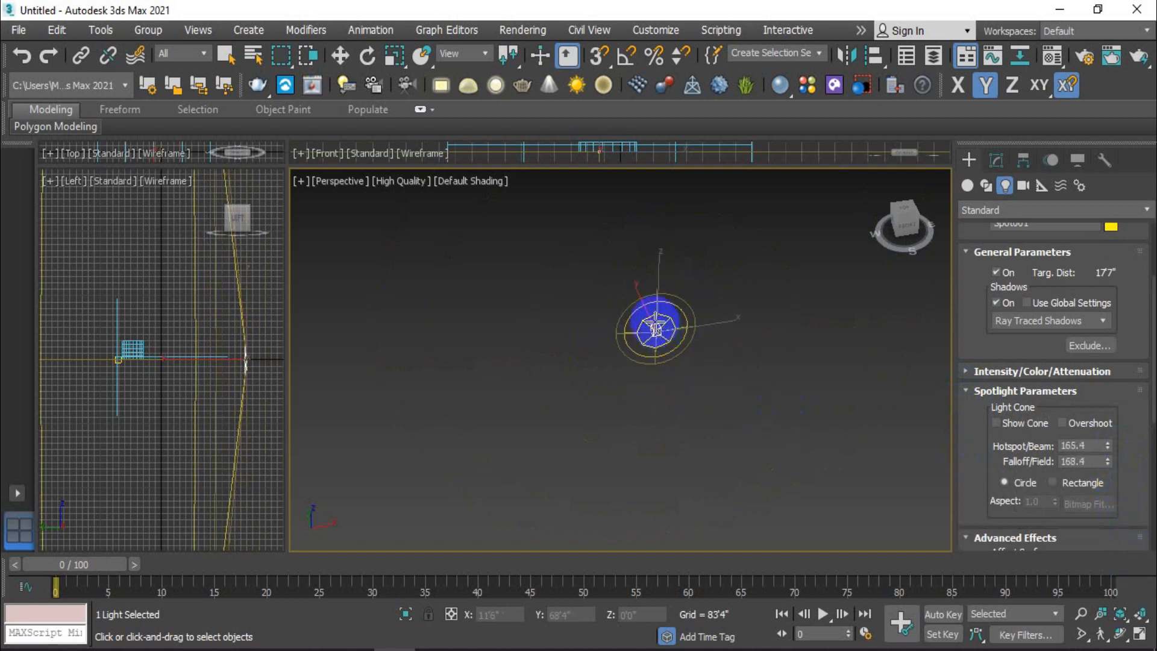
{"action": "scroll", "coordinate": [677, 444], "scroll_direction": "up", "scroll_amount": 5}
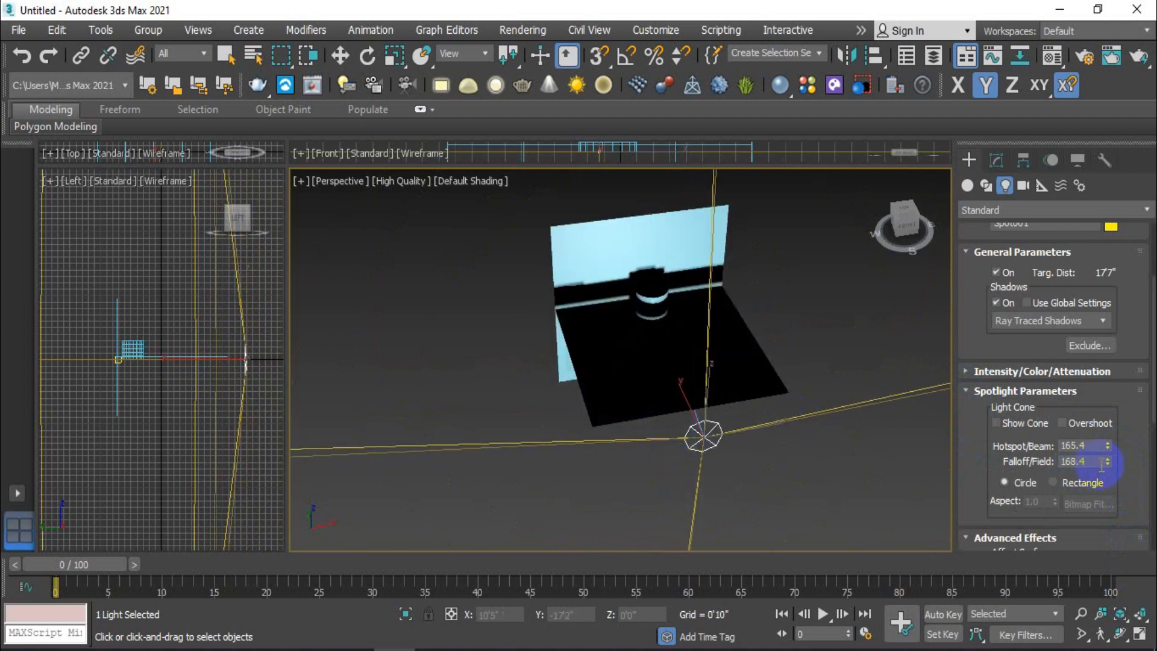
{"action": "left_click_drag", "start_coordinate": [1109, 464], "coordinate": [487, 194]}
Step: Raise the spotlight to a height of about 6'7" and check the lit area and shadow around the cylinder
{"action": "left_click", "coordinate": [340, 55]}
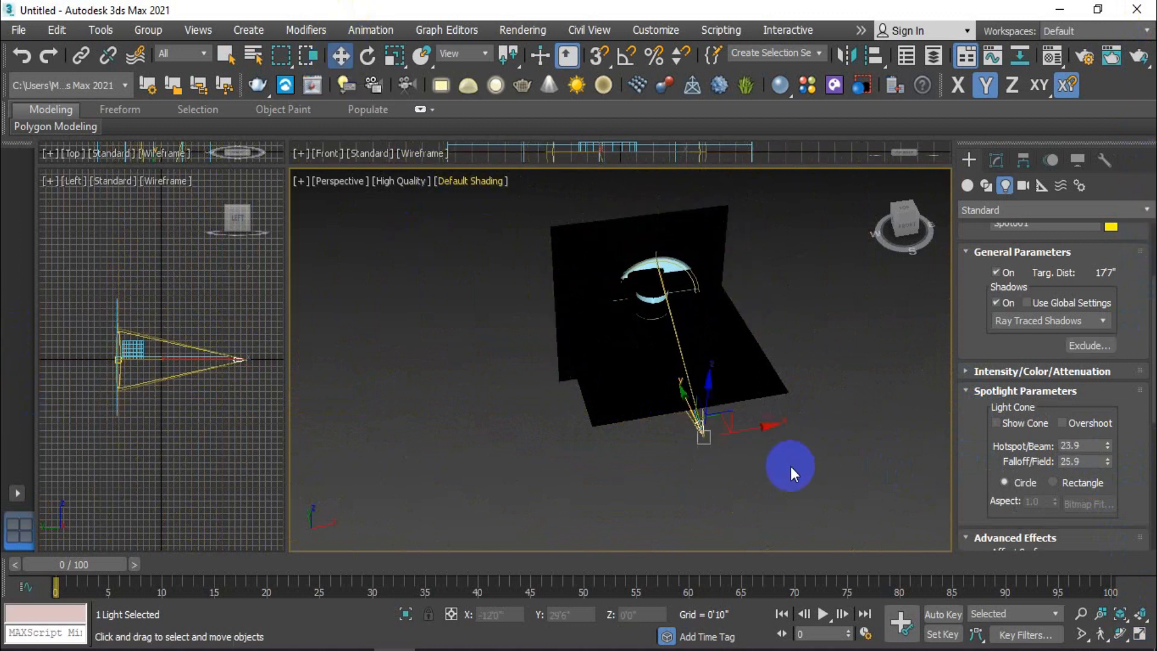
{"action": "left_click_drag", "start_coordinate": [707, 403], "coordinate": [750, 265]}
{"action": "middle_click_drag", "start_coordinate": [742, 358], "coordinate": [710, 380], "text": "alt"}
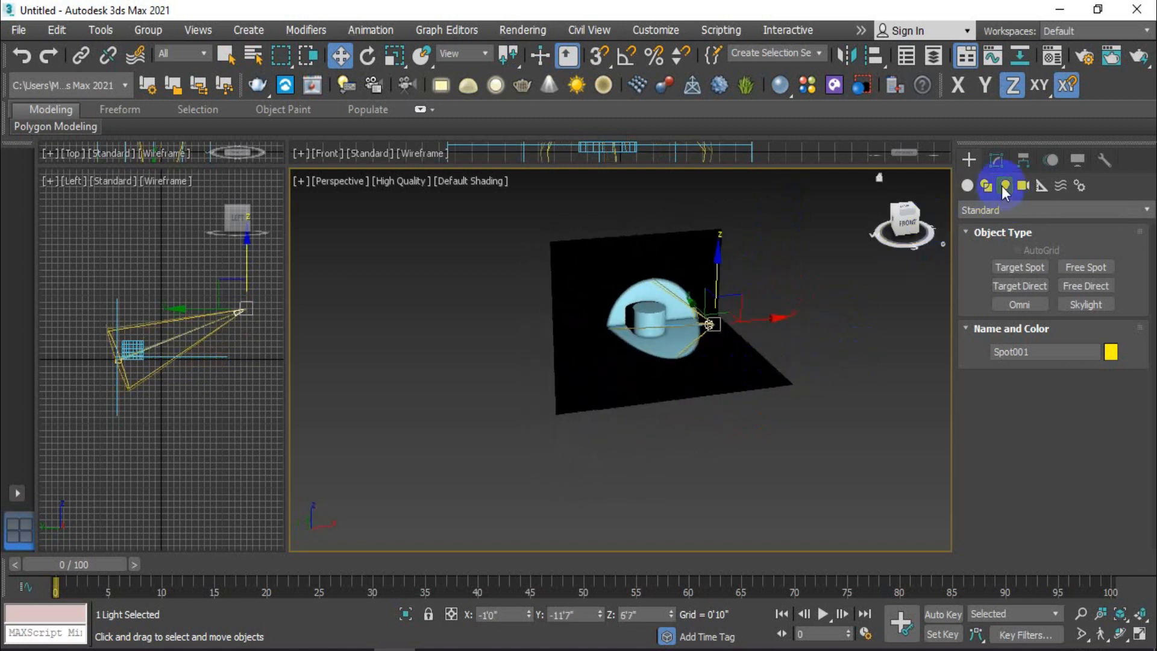
{"action": "middle_click_drag", "start_coordinate": [653, 331], "coordinate": [694, 317], "text": "alt"}
{"action": "scroll", "coordinate": [694, 317], "scroll_direction": "up", "scroll_amount": 2}
{"action": "scroll", "coordinate": [656, 309], "scroll_direction": "up", "scroll_amount": 2}
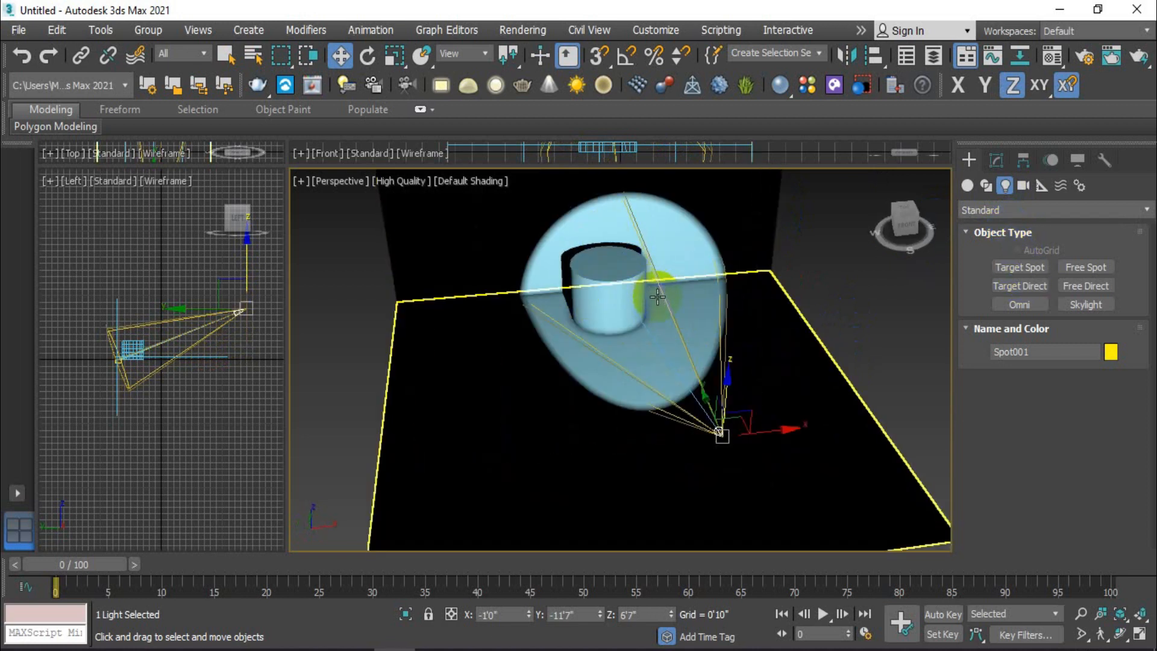
{"action": "scroll", "coordinate": [656, 297], "scroll_direction": "down", "scroll_amount": 3}
{"action": "mouse_move", "coordinate": [741, 422]}
{"action": "middle_mouse_down", "text": "alt"}
{"action": "mouse_move", "coordinate": [676, 388]}
{"action": "mouse_move", "coordinate": [797, 371]}
{"action": "middle_mouse_up", "text": "alt"}
{"action": "scroll", "coordinate": [834, 288], "scroll_direction": "up", "scroll_amount": 3}
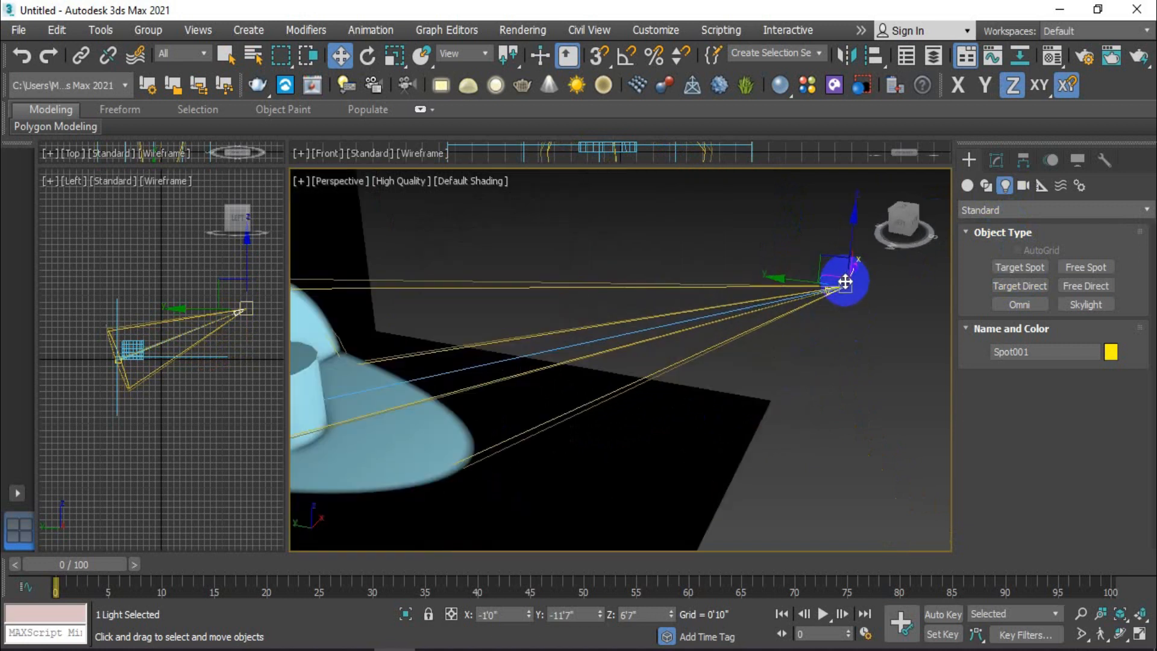
Step: Move the spotlight along X to about -5'4" and raise it to about 7'4" to shift the cylinder's shadow
{"action": "scroll", "coordinate": [833, 288], "scroll_direction": "down", "scroll_amount": 2}
{"action": "mouse_move", "coordinate": [449, 346]}
{"action": "middle_mouse_down", "text": "alt"}
{"action": "mouse_move", "coordinate": [555, 382]}
{"action": "mouse_move", "coordinate": [459, 392]}
{"action": "mouse_move", "coordinate": [590, 375]}
{"action": "middle_mouse_up", "text": "alt"}
{"action": "left_click_drag", "start_coordinate": [591, 375], "coordinate": [439, 380]}
{"action": "left_click_drag", "start_coordinate": [439, 333], "coordinate": [437, 313]}
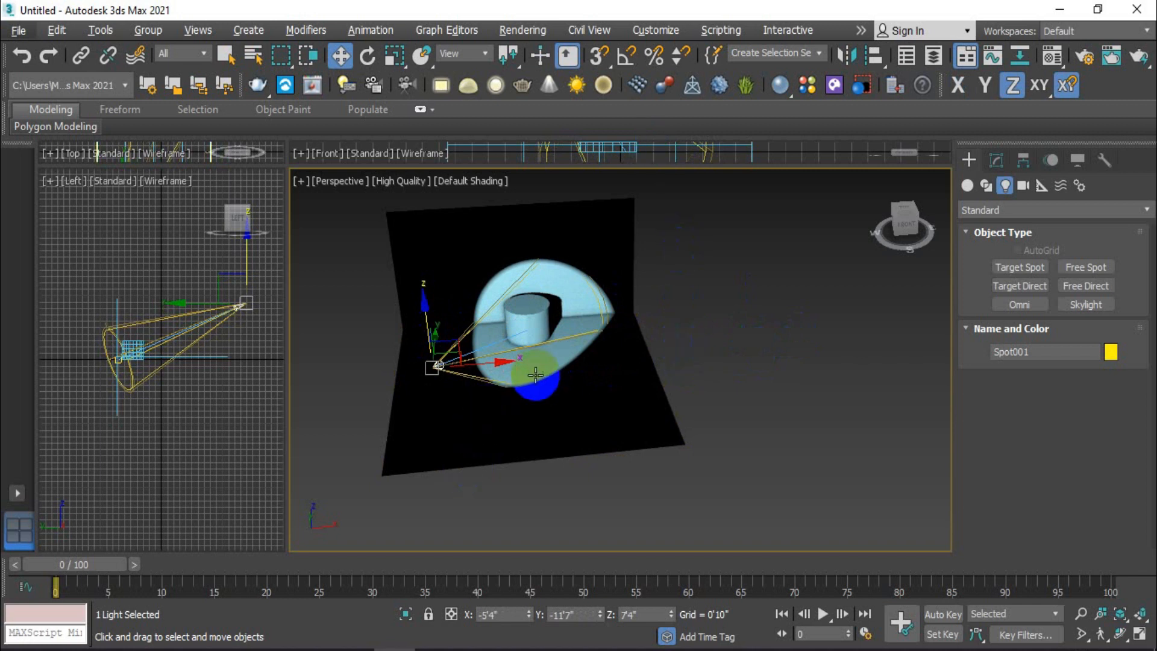
Step: Move the spotlight back along X to about -0'2" so it faces the cylinder nearly head-on
{"action": "left_click_drag", "start_coordinate": [473, 364], "coordinate": [589, 390]}
{"action": "middle_click_drag", "start_coordinate": [590, 507], "coordinate": [536, 426], "text": "alt"}
{"action": "left_click_drag", "start_coordinate": [549, 411], "coordinate": [599, 465]}
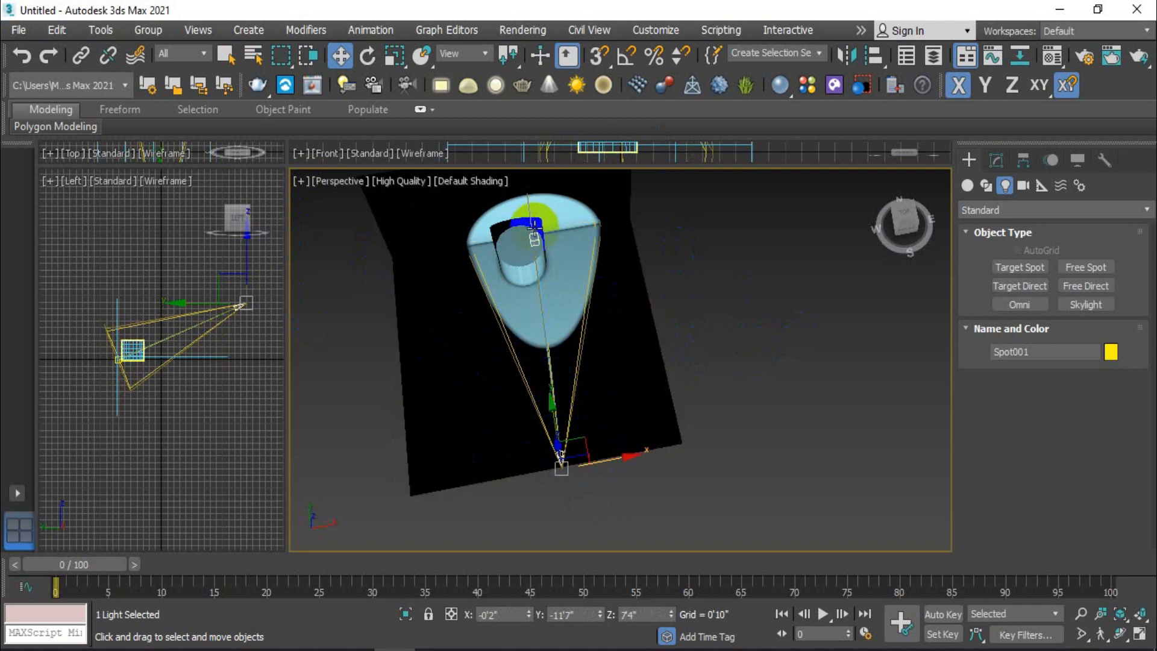
{"action": "scroll", "coordinate": [103, 357], "scroll_direction": "up", "scroll_amount": 5}
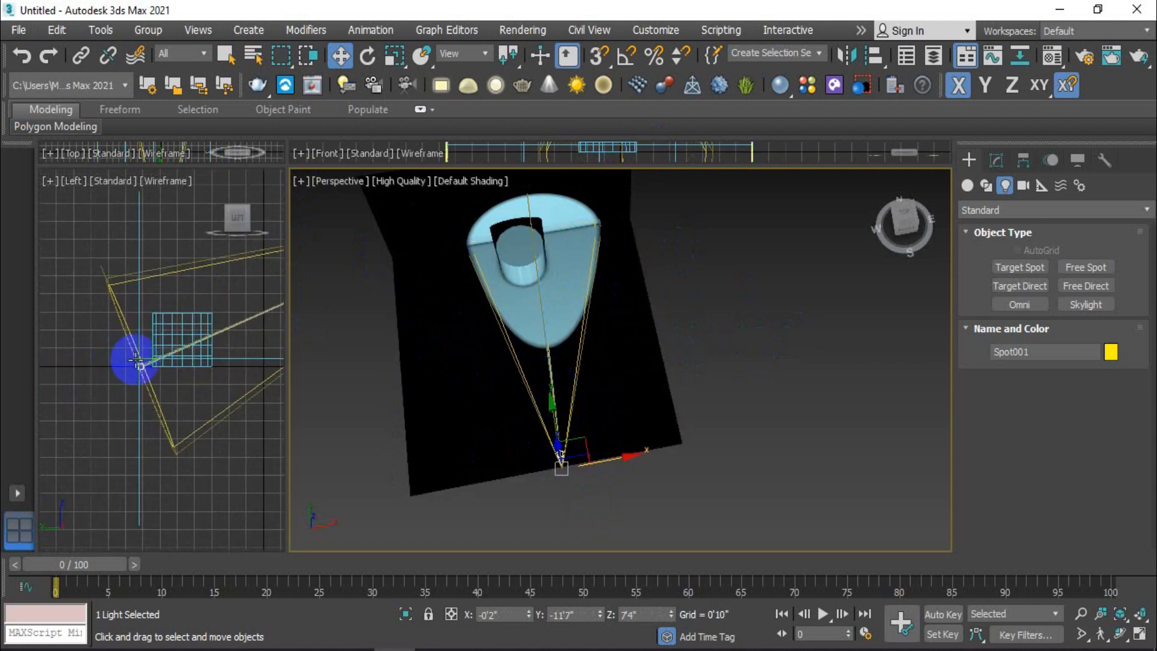
{"action": "left_click", "coordinate": [140, 368]}
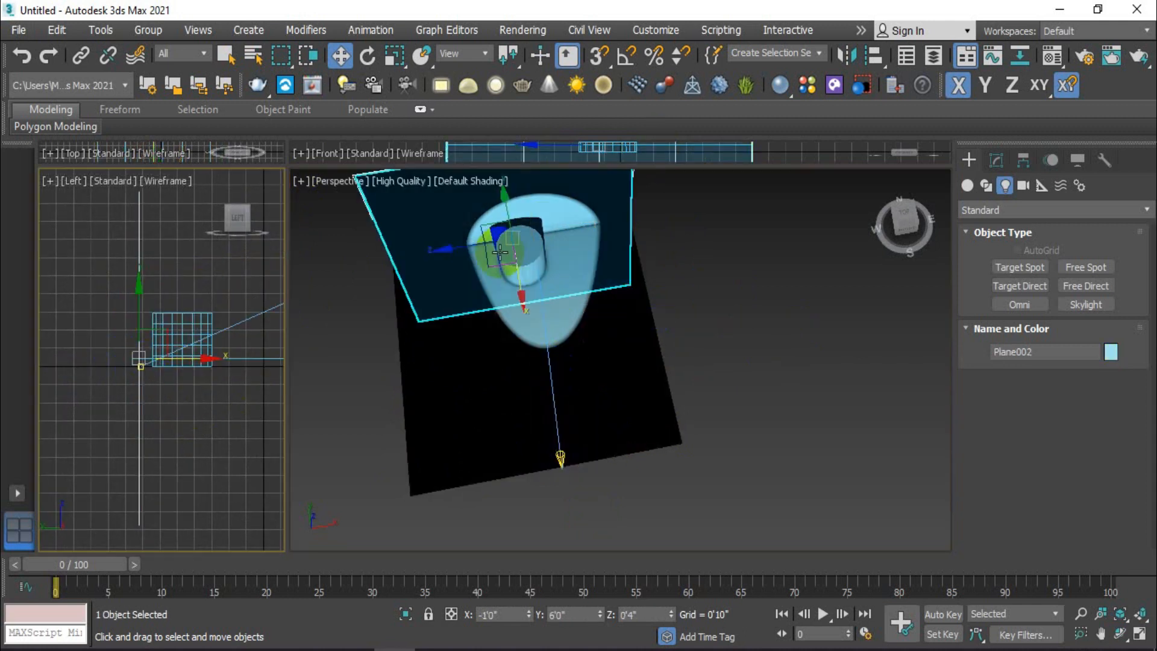
{"action": "left_click_drag", "start_coordinate": [463, 247], "coordinate": [413, 255]}
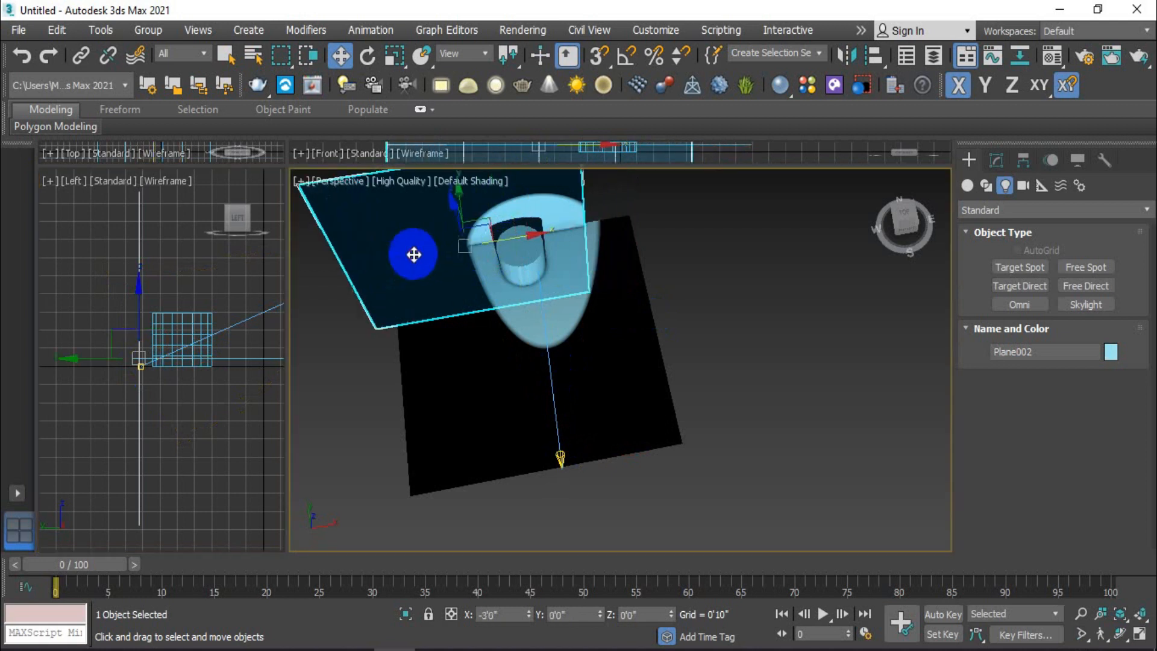
{"action": "right_click", "coordinate": [414, 254]}
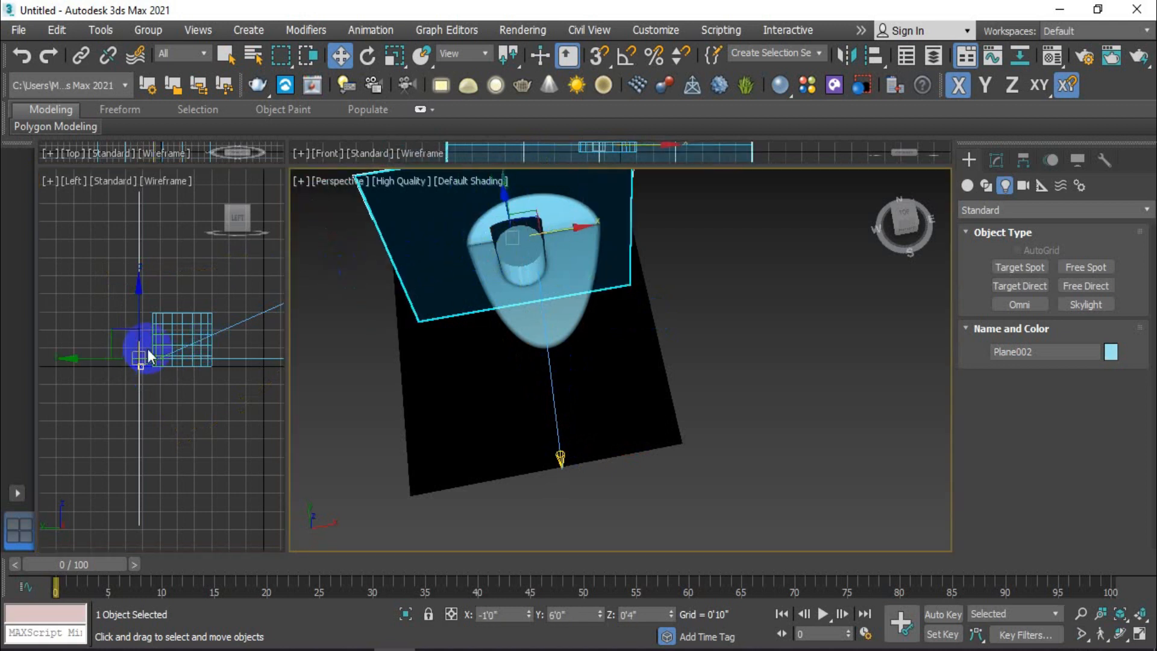
Step: Select the spotlight's target at the wall's base, shift it along X to redirect the light, and clear the selection
{"action": "scroll", "coordinate": [138, 353], "scroll_direction": "up", "scroll_amount": 4}
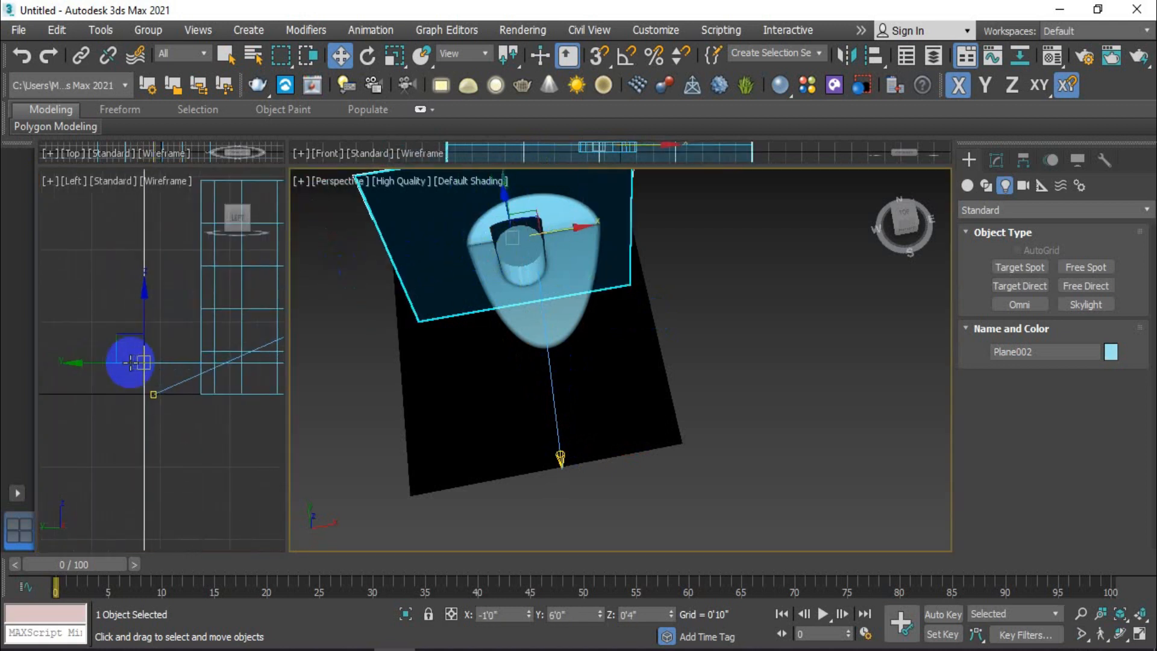
{"action": "left_click", "coordinate": [159, 406]}
{"action": "left_click_drag", "start_coordinate": [482, 243], "coordinate": [505, 258]}
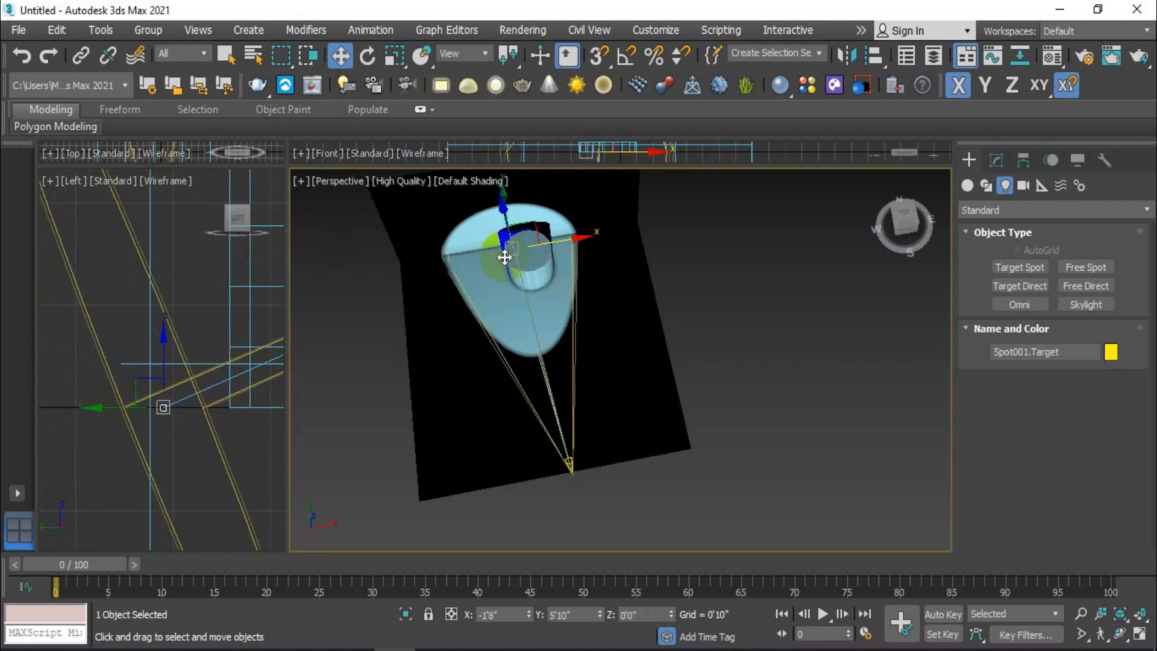
{"action": "left_click_drag", "start_coordinate": [572, 243], "coordinate": [576, 240]}
{"action": "middle_click_drag", "start_coordinate": [614, 380], "coordinate": [677, 385], "text": "alt"}
{"action": "left_click", "coordinate": [811, 335]}
Step: In an enlarged top view, draw a straight line spline behind the spotlight, parallel to the ground plane's front edge at about Y -13'1"
{"action": "left_click_drag", "start_coordinate": [296, 160], "coordinate": [772, 526]}
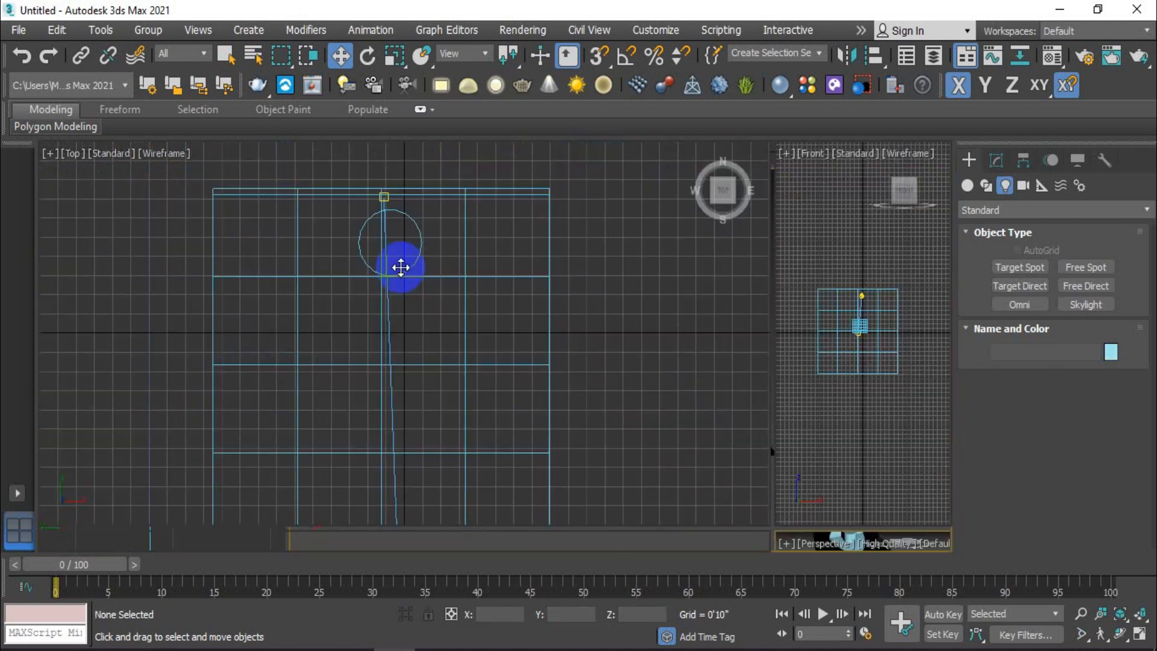
{"action": "scroll", "coordinate": [403, 283], "scroll_direction": "down", "scroll_amount": 4}
{"action": "scroll", "coordinate": [399, 400], "scroll_direction": "up", "scroll_amount": 3}
{"action": "left_click", "coordinate": [401, 385]}
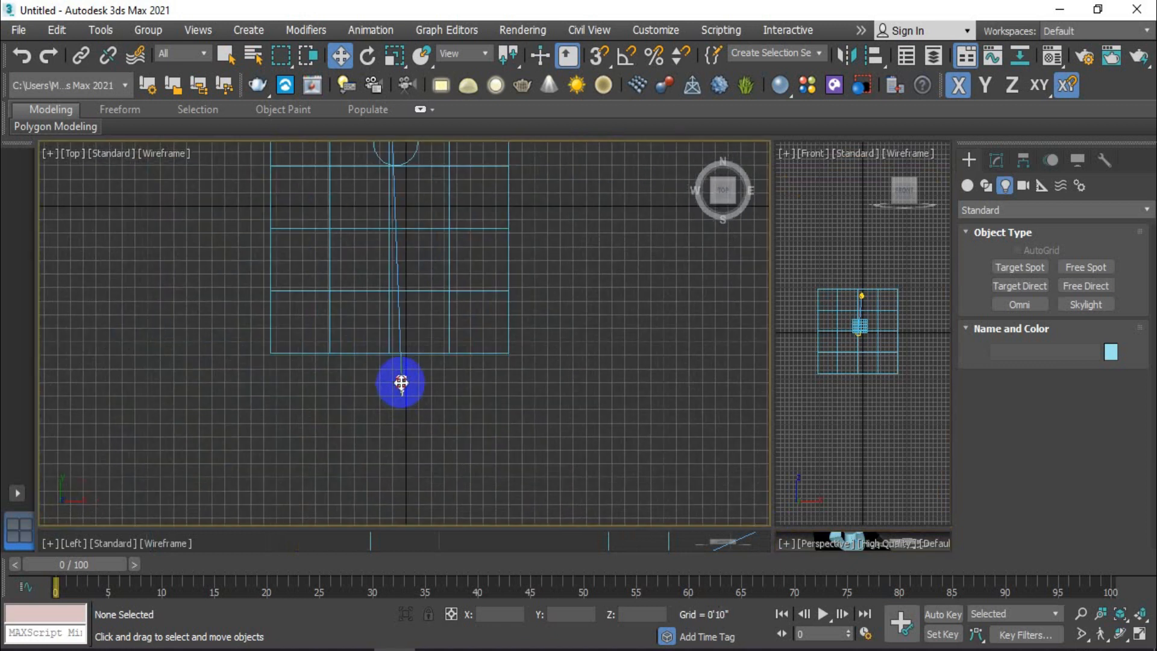
{"action": "left_click", "coordinate": [986, 186]}
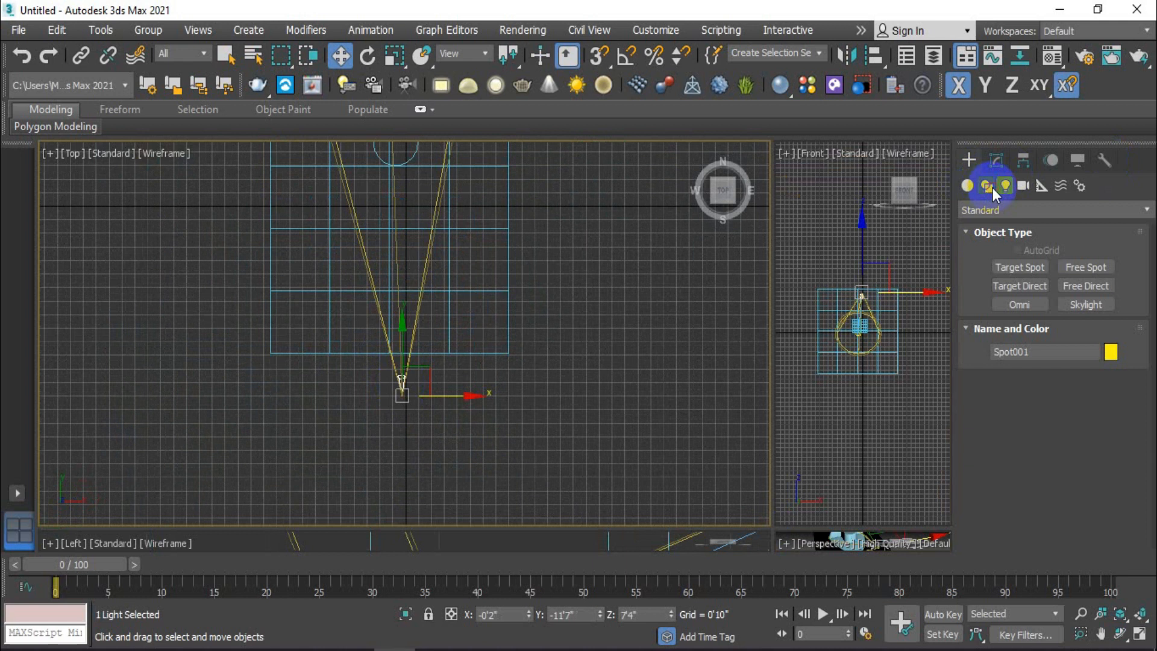
{"action": "left_click", "coordinate": [1020, 280]}
{"action": "left_click", "coordinate": [909, 285]}
{"action": "left_click_drag", "start_coordinate": [252, 425], "coordinate": [512, 419]}
{"action": "right_click", "coordinate": [573, 436]}
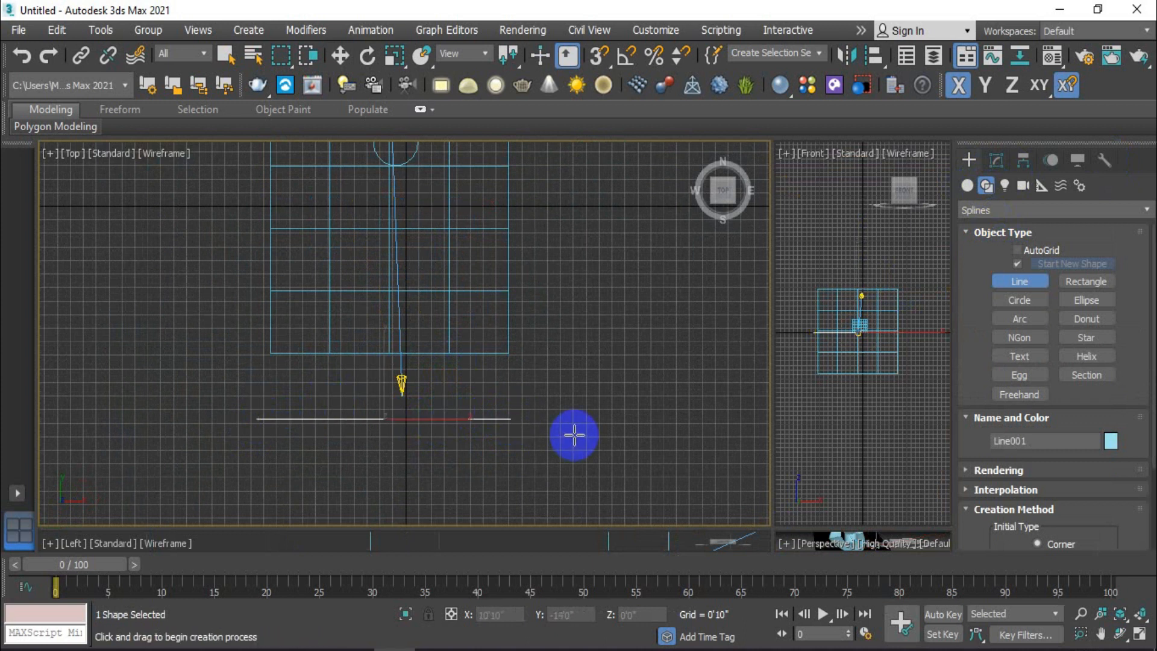
Step: Move the spotlight along Y to about -13'10", next to the line
{"action": "left_click", "coordinate": [339, 58]}
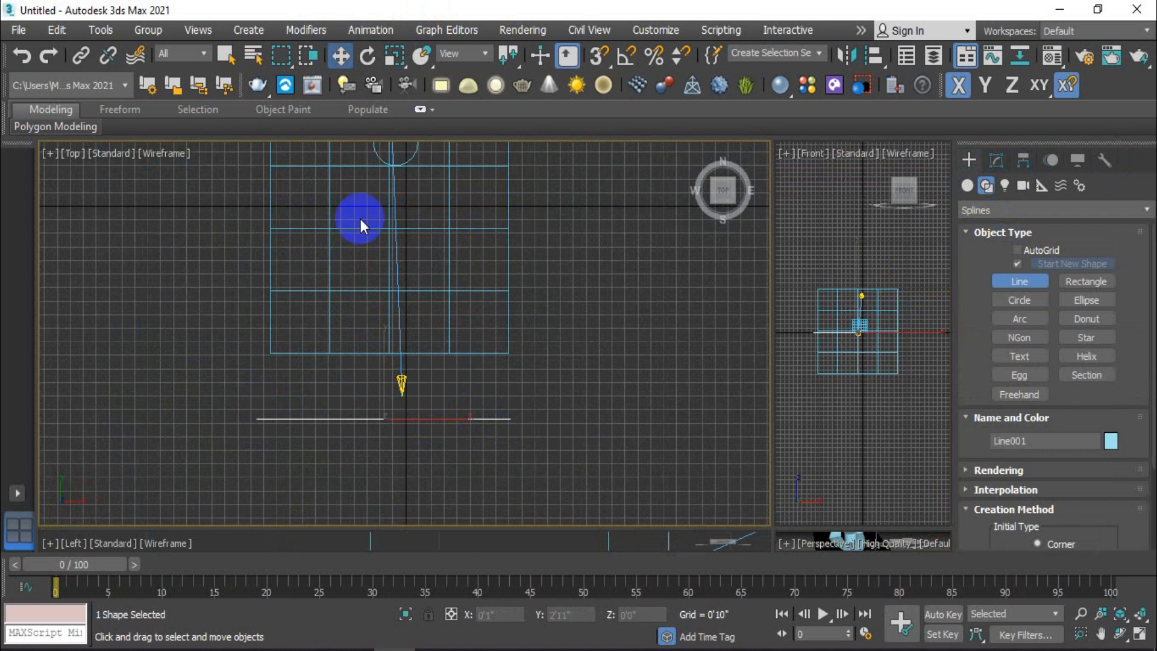
{"action": "left_click", "coordinate": [400, 383]}
{"action": "left_click_drag", "start_coordinate": [403, 355], "coordinate": [406, 390]}
Step: Apply a Path Constraint to the spotlight using the straight line as its path
{"action": "scroll", "coordinate": [392, 409], "scroll_direction": "up", "scroll_amount": 5}
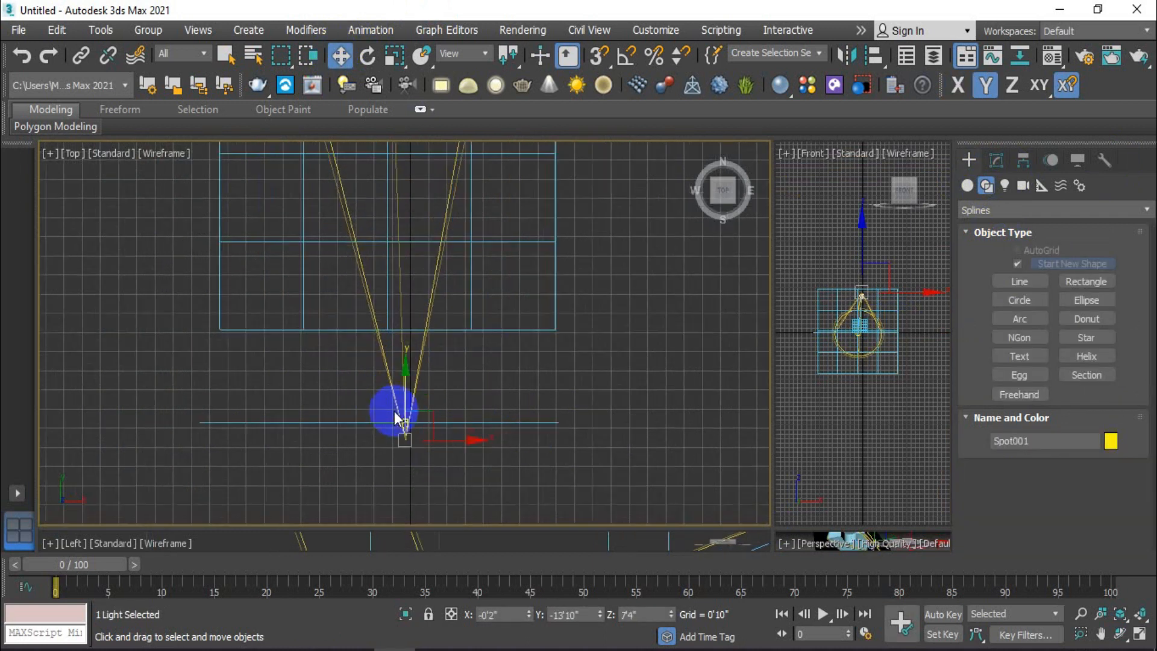
{"action": "left_click", "coordinate": [370, 30]}
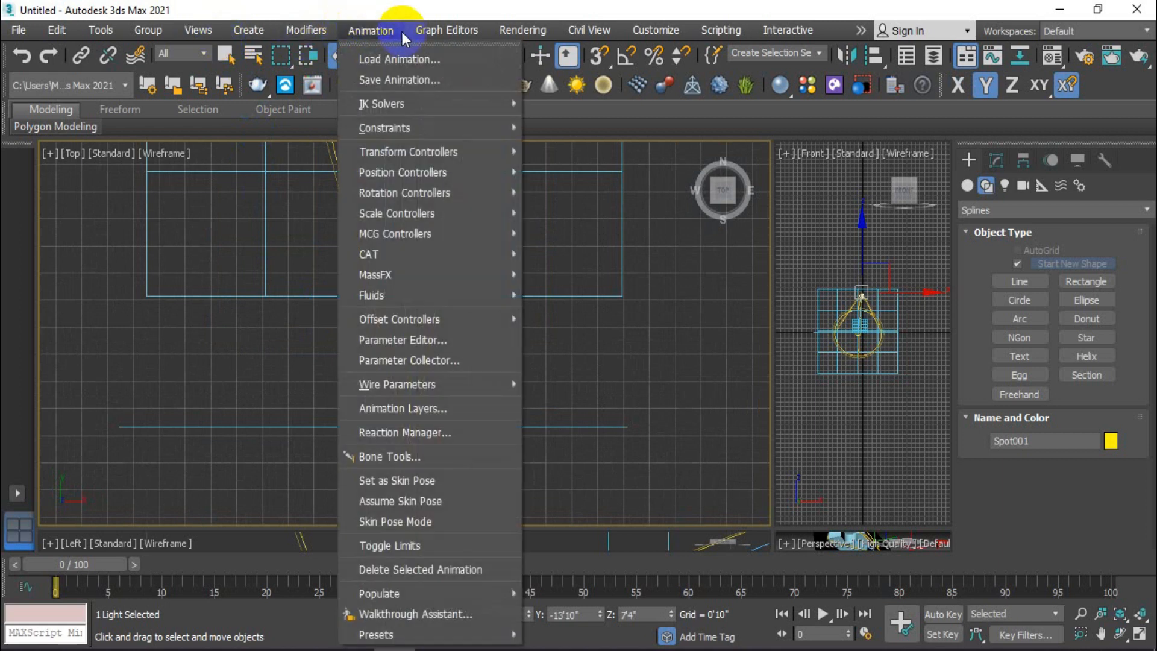
{"action": "mouse_move", "coordinate": [479, 127]}
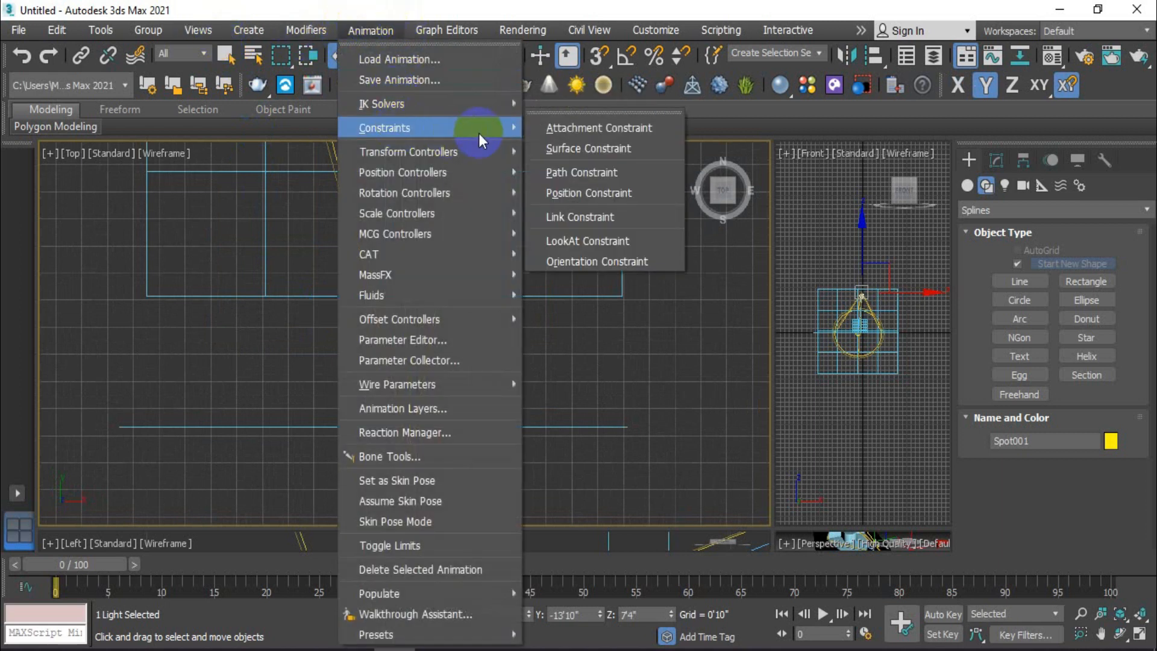
{"action": "left_click", "coordinate": [579, 173]}
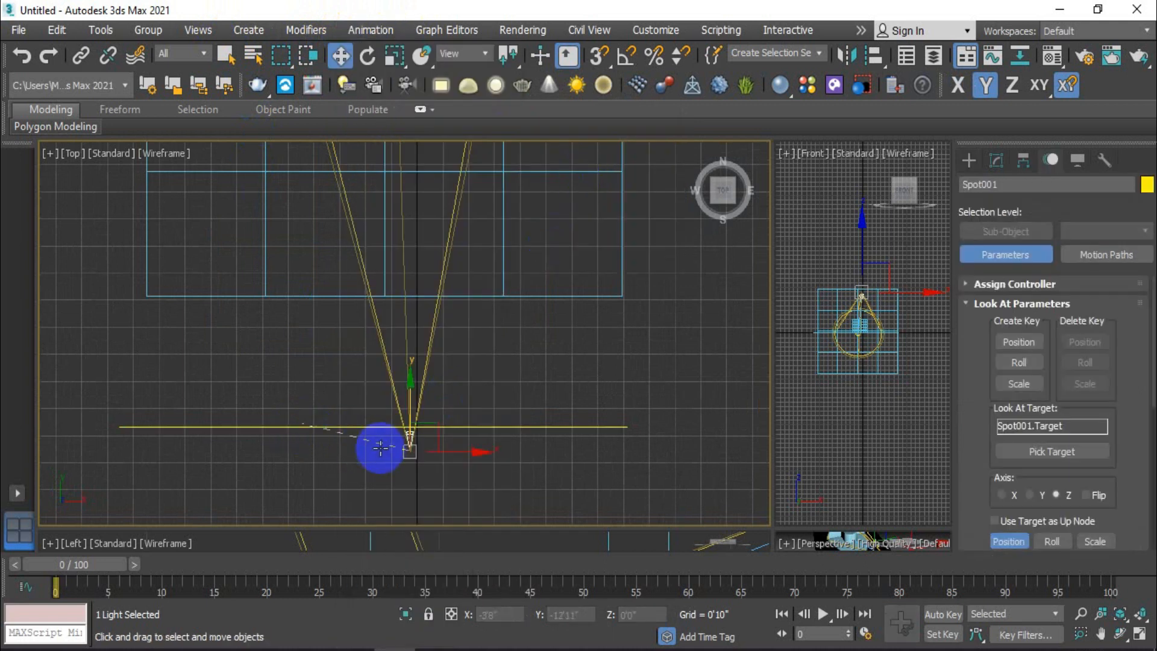
{"action": "left_click", "coordinate": [320, 429]}
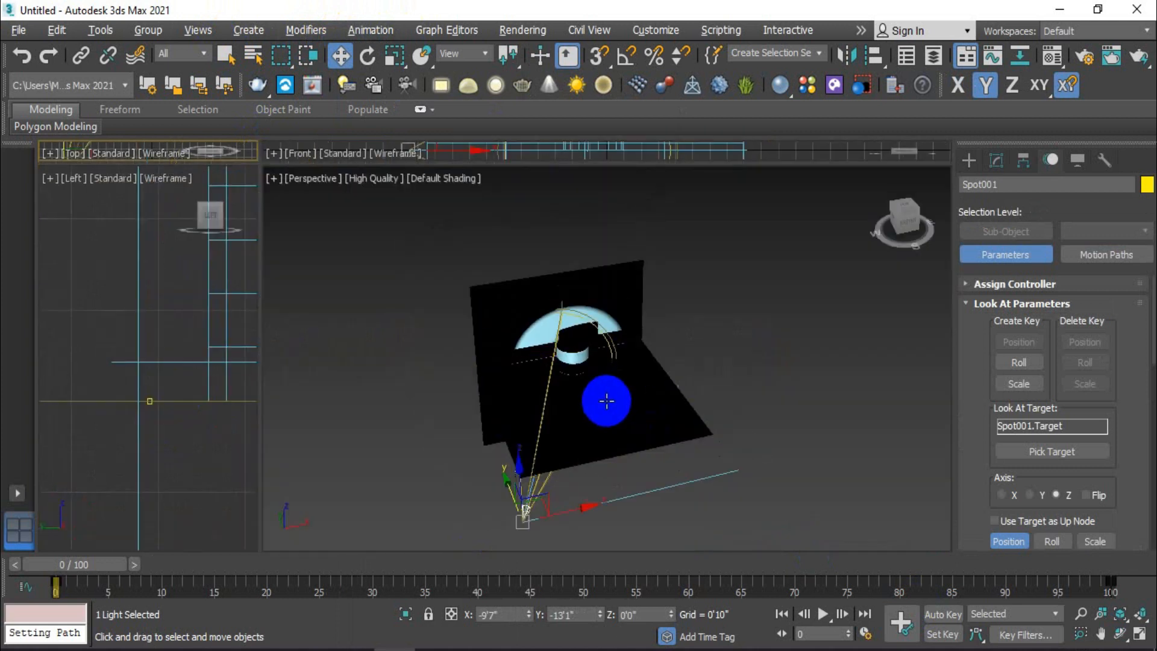
Step: Raise the path line to a height of about 4'7" so the spotlight on it moves up too
{"action": "middle_click_drag", "start_coordinate": [606, 400], "coordinate": [634, 355], "text": "alt"}
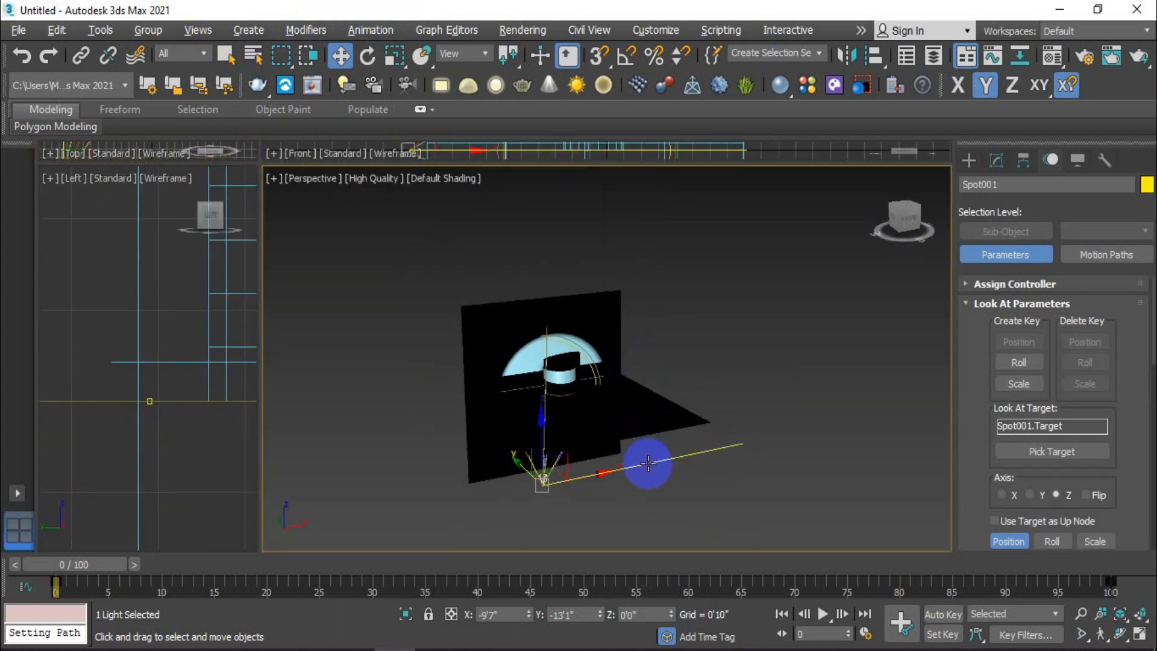
{"action": "left_click", "coordinate": [573, 472]}
{"action": "left_click_drag", "start_coordinate": [654, 396], "coordinate": [661, 357]}
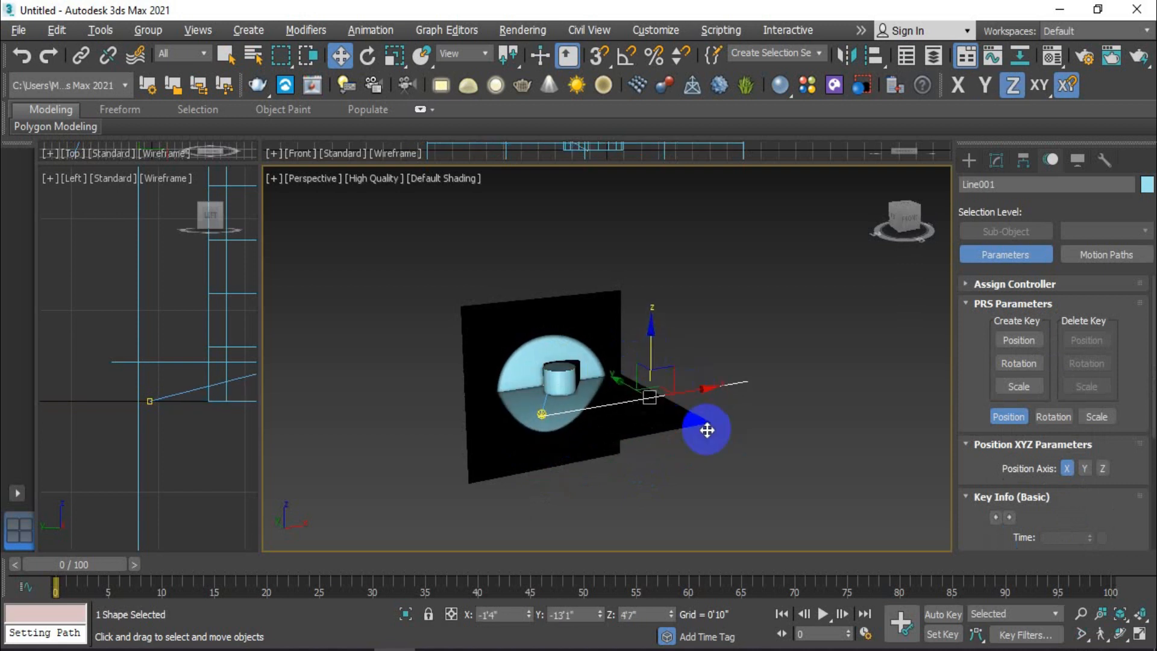
Step: Play the animation to examine how the spotlight's travel shifts the cylinder's shadow, and stop it at frame 88
{"action": "scroll", "coordinate": [634, 360], "scroll_direction": "up", "scroll_amount": 5}
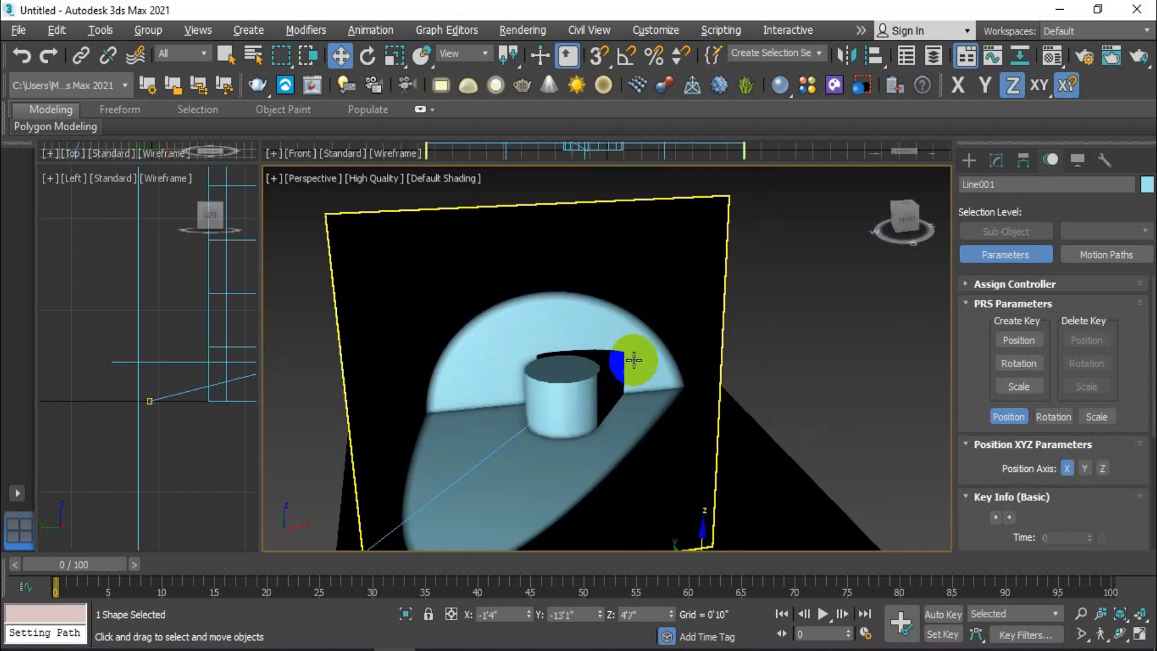
{"action": "scroll", "coordinate": [634, 360], "scroll_direction": "down", "scroll_amount": 3}
{"action": "middle_click_drag", "start_coordinate": [634, 360], "coordinate": [693, 406], "text": "alt"}
{"action": "scroll", "coordinate": [709, 410], "scroll_direction": "up", "scroll_amount": 3}
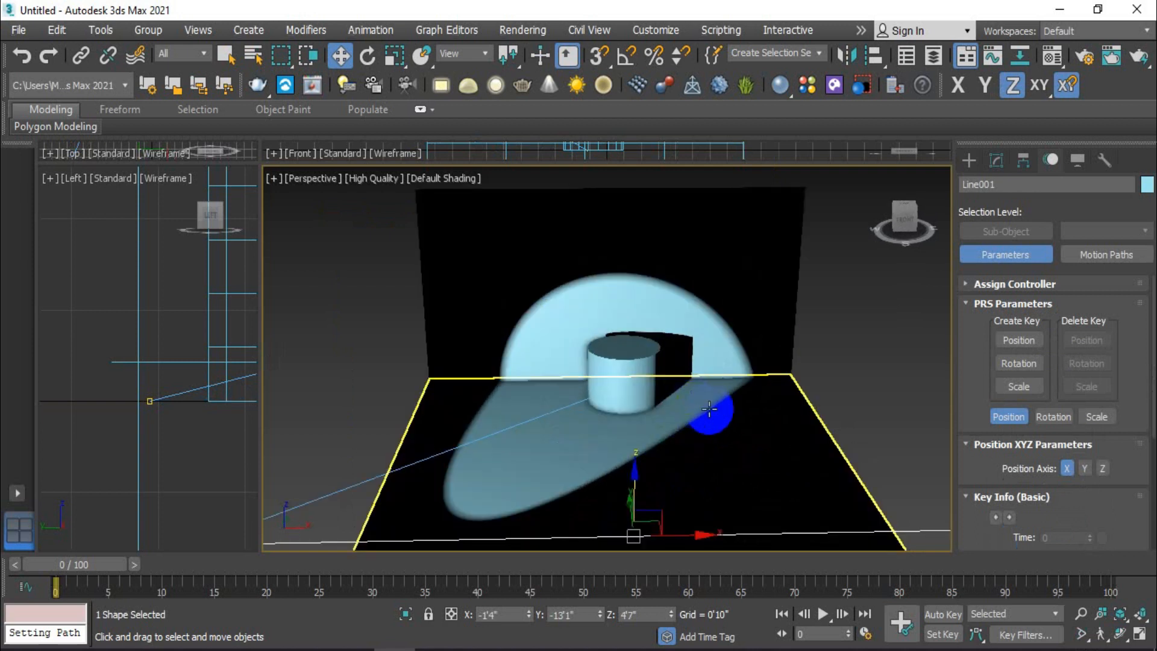
{"action": "scroll", "coordinate": [709, 409], "scroll_direction": "up", "scroll_amount": 3}
{"action": "scroll", "coordinate": [710, 407], "scroll_direction": "down", "scroll_amount": 3}
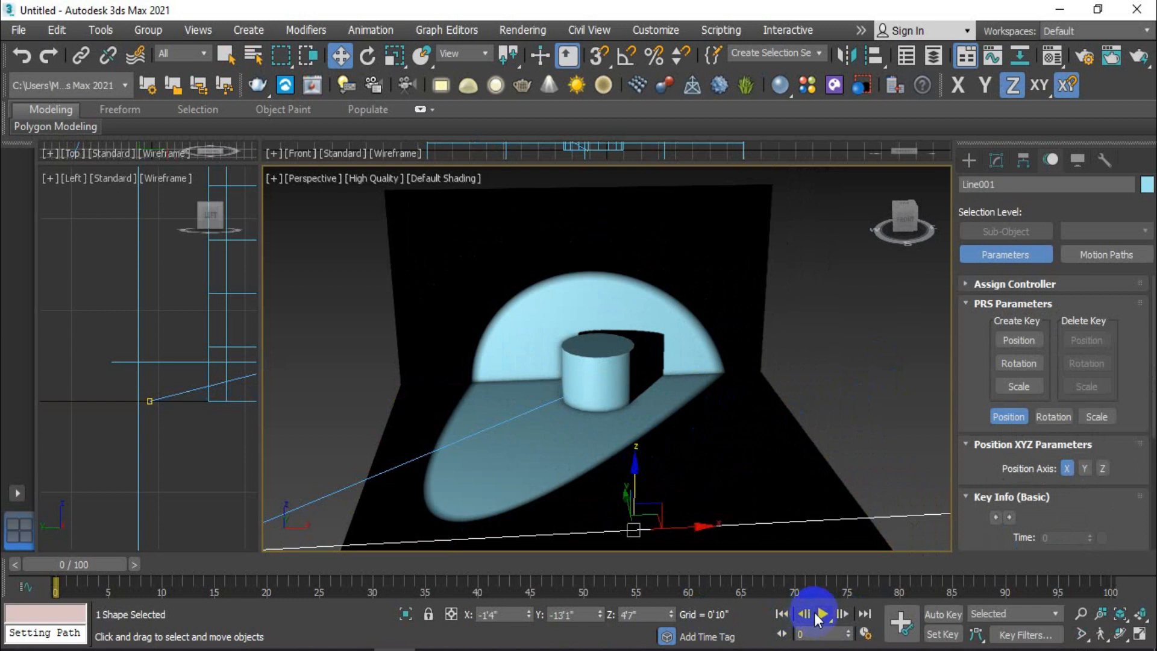
{"action": "left_click", "coordinate": [824, 614]}
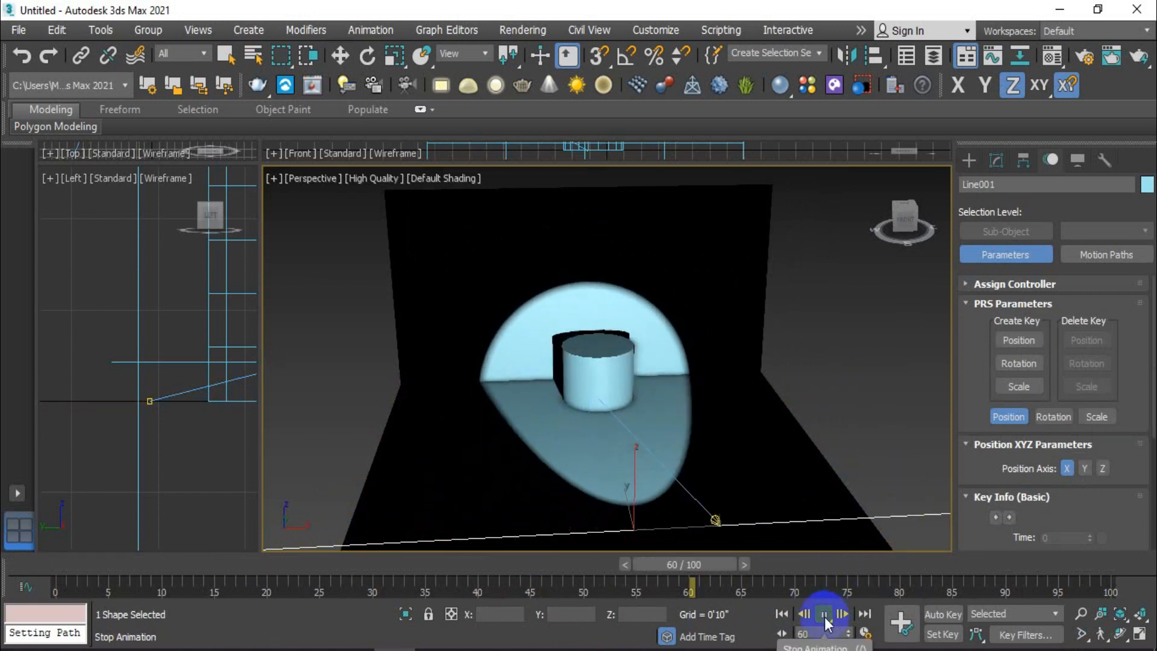
{"action": "left_click", "coordinate": [820, 614]}
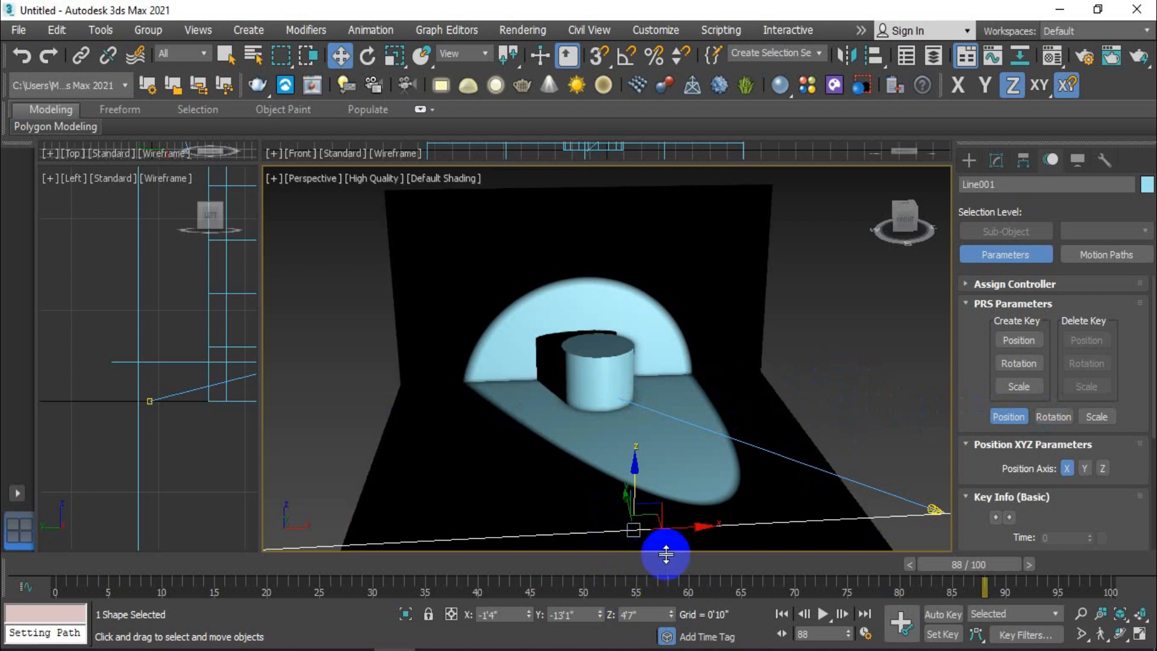
Step: Delete the spotlight and its path line, leaving only the ground, wall and cylinder
{"action": "scroll", "coordinate": [834, 458], "scroll_direction": "down", "scroll_amount": 3}
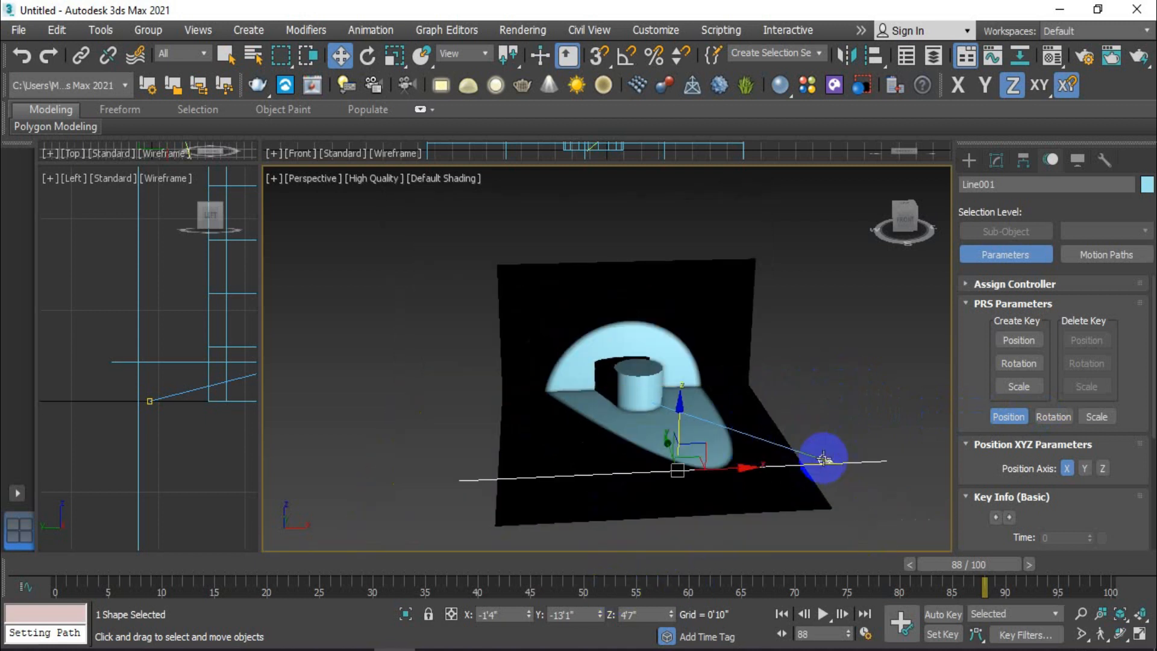
{"action": "left_click", "coordinate": [825, 459]}
{"action": "key", "text": "Delete"}
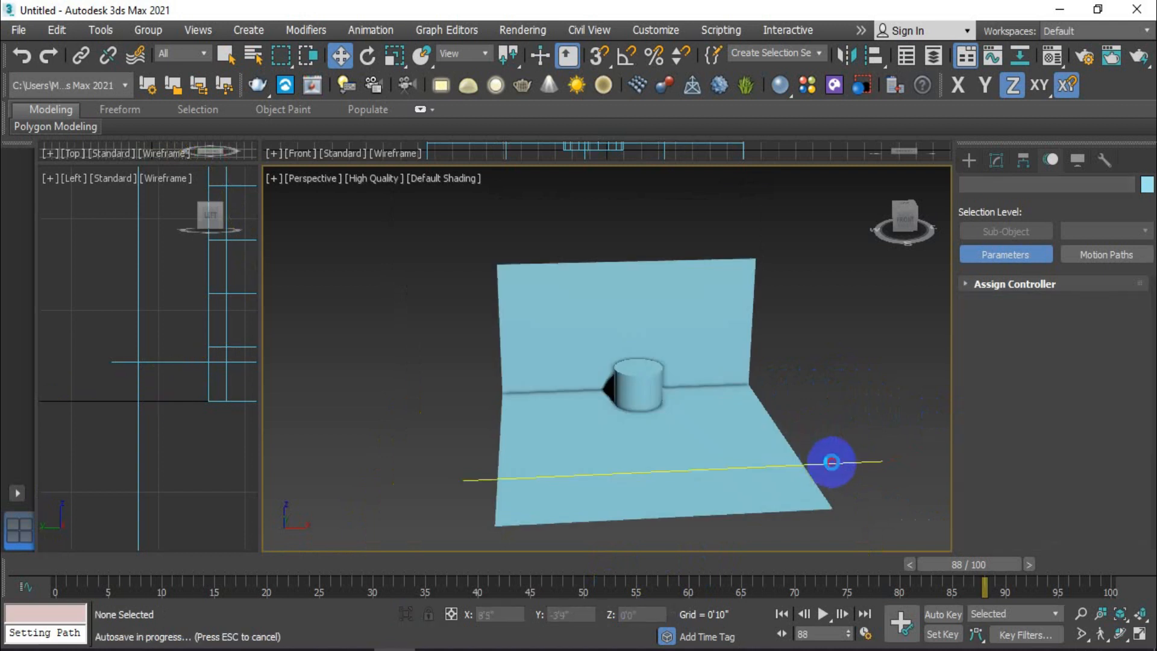
{"action": "left_click", "coordinate": [832, 462]}
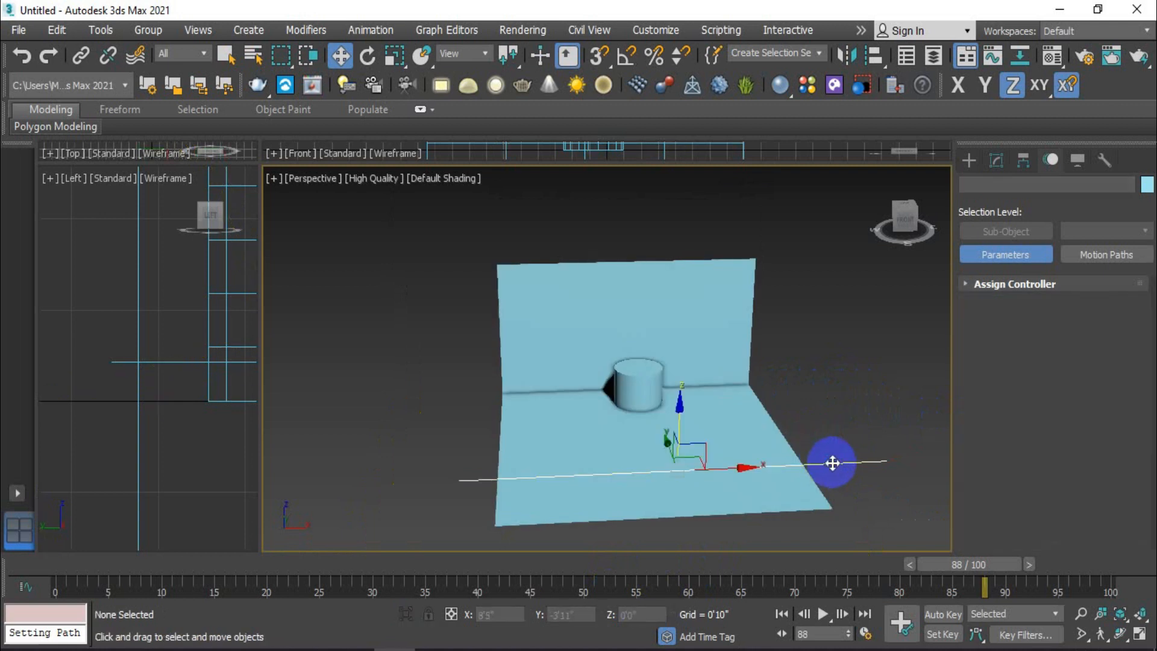
{"action": "key", "text": "Delete"}
{"action": "left_click", "coordinate": [969, 160]}
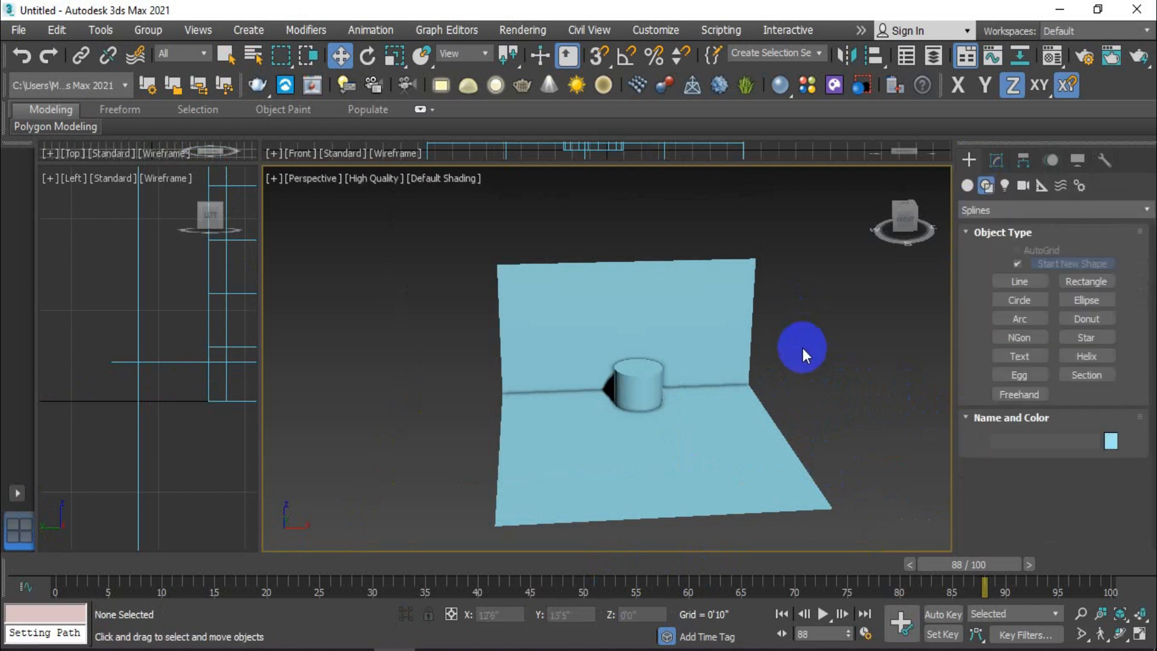
{"action": "scroll", "coordinate": [784, 398], "scroll_direction": "up", "scroll_amount": 2}
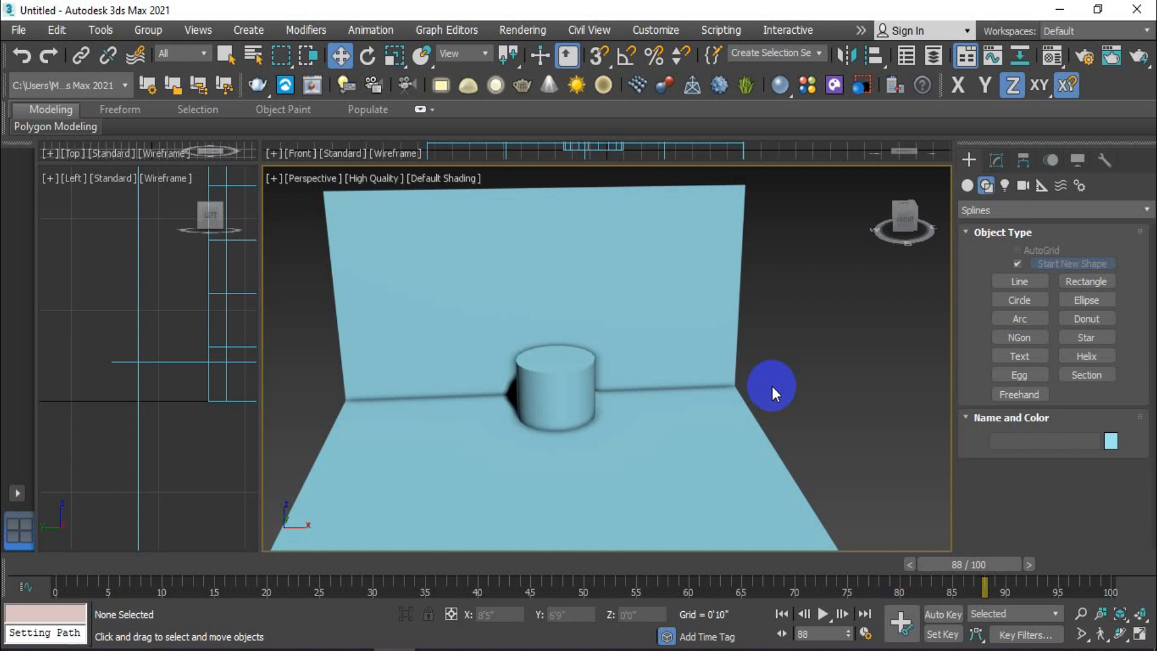
{"action": "left_click", "coordinate": [645, 27]}
{"action": "mouse_move", "coordinate": [721, 30]}
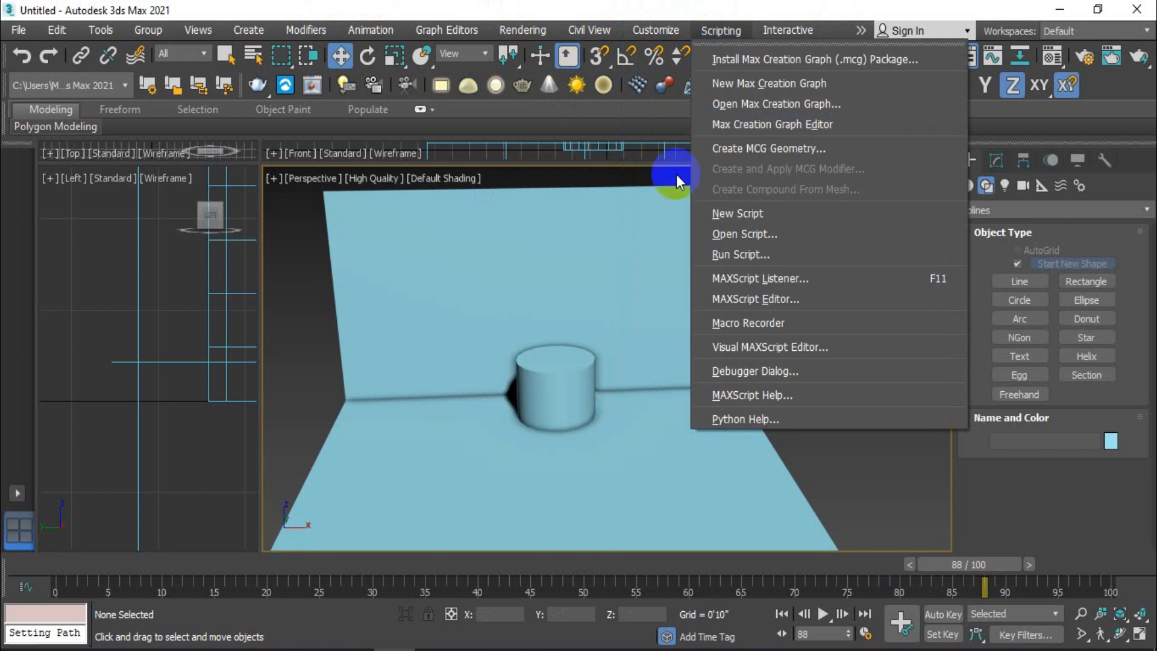
{"action": "left_click", "coordinate": [836, 474]}
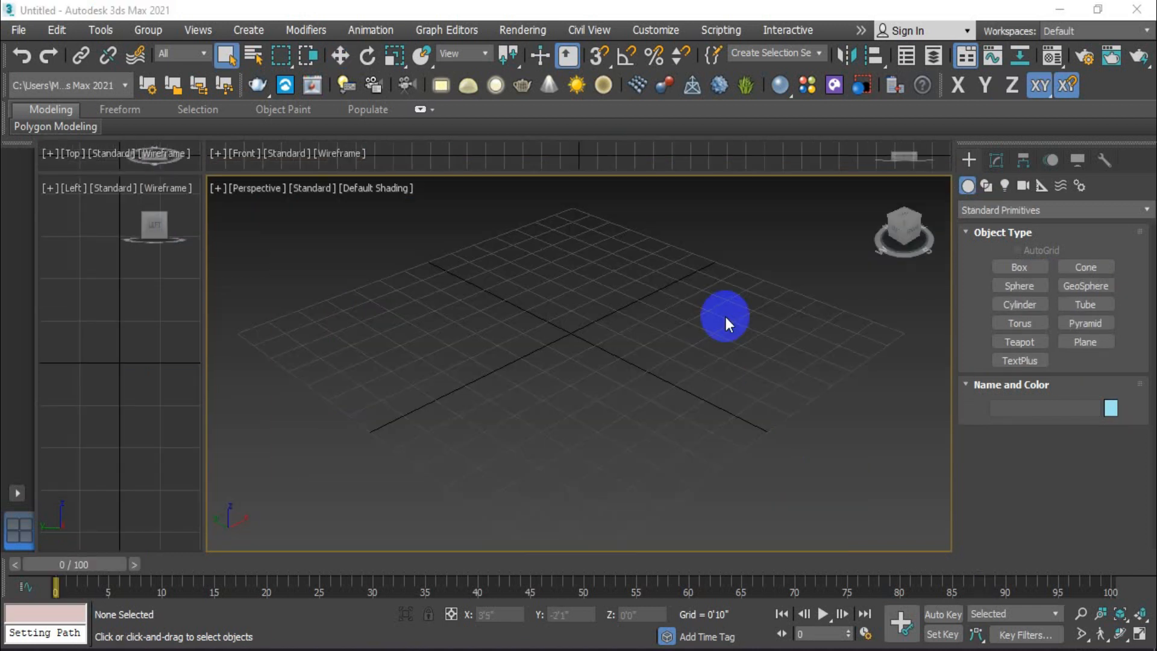
Step: Close 3ds Max and open the Users folder on Local Disk (C:) in File Explorer
{"action": "left_click", "coordinate": [1148, 7]}
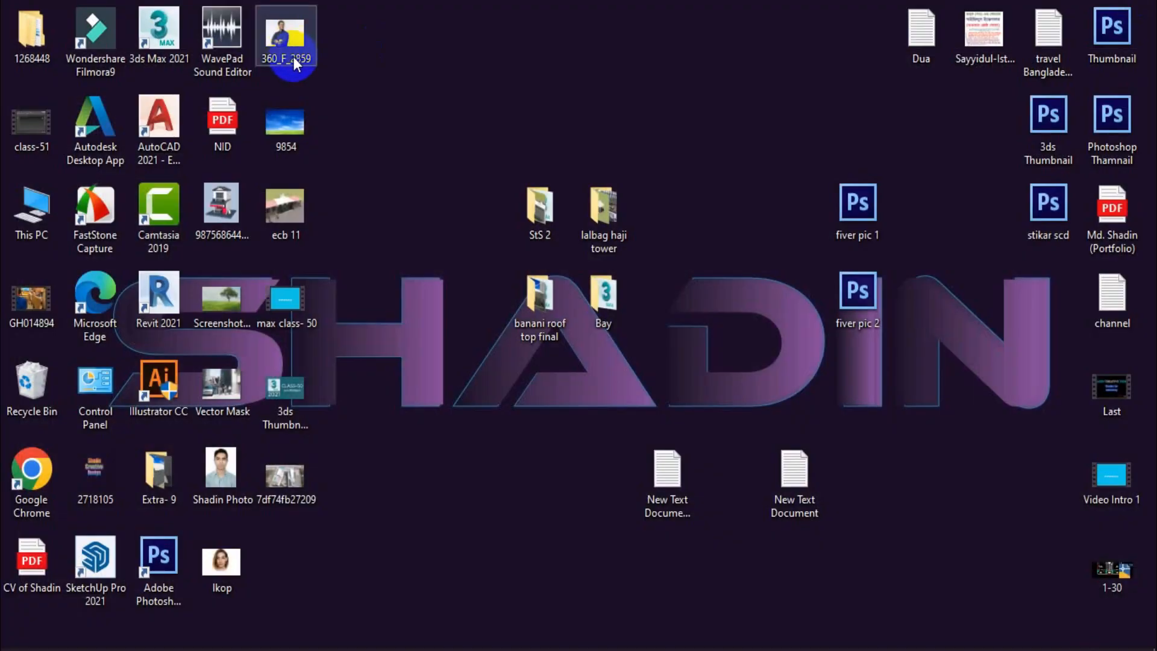
{"action": "left_click", "coordinate": [39, 216]}
{"action": "double_click", "coordinate": [40, 216]}
{"action": "double_click", "coordinate": [335, 35]}
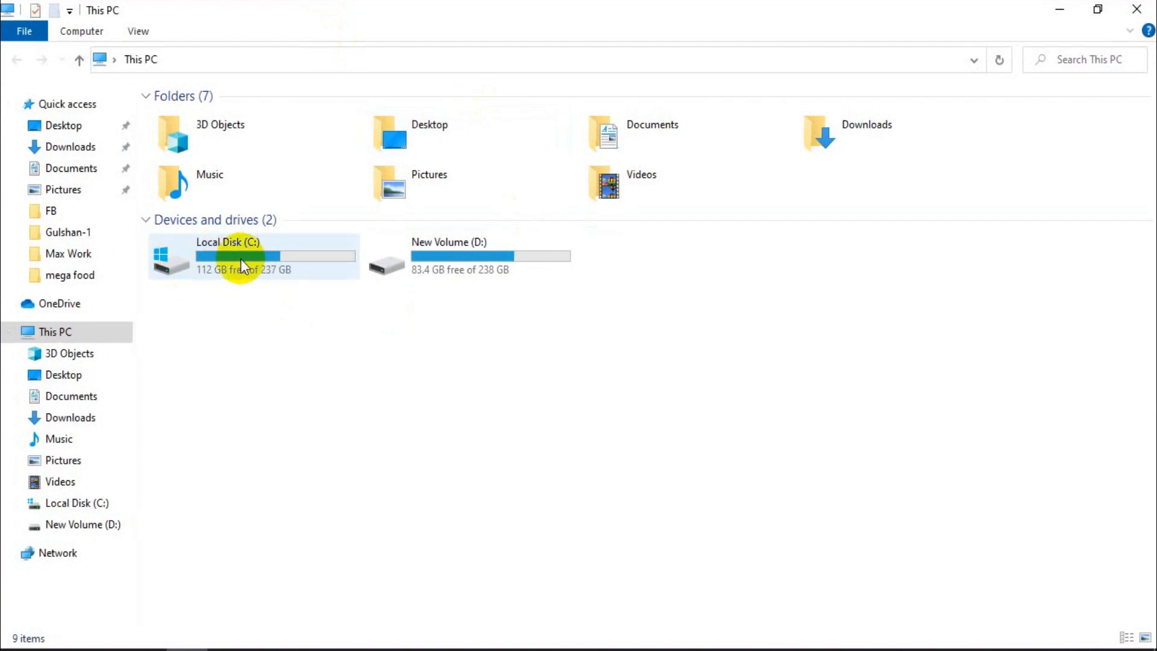
{"action": "double_click", "coordinate": [253, 258]}
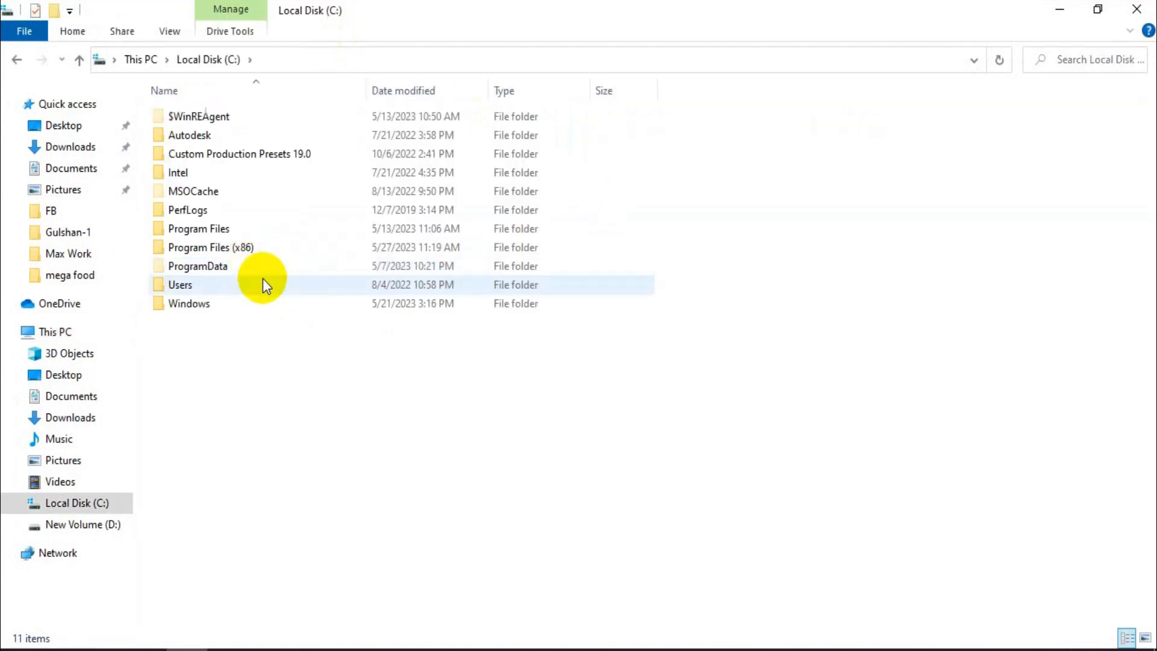
{"action": "left_click", "coordinate": [218, 290]}
{"action": "double_click", "coordinate": [217, 288]}
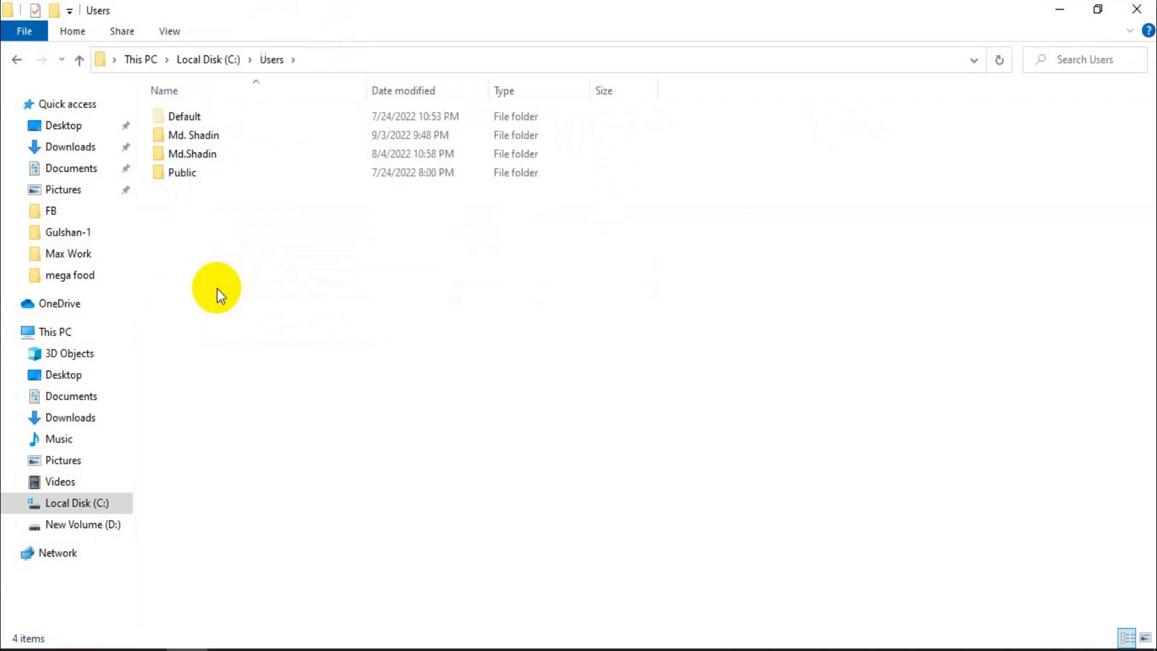
Step: Turn off the display of hidden items in the Users folder and look inside both personal profile folders
{"action": "left_click", "coordinate": [166, 31]}
{"action": "left_click", "coordinate": [652, 97]}
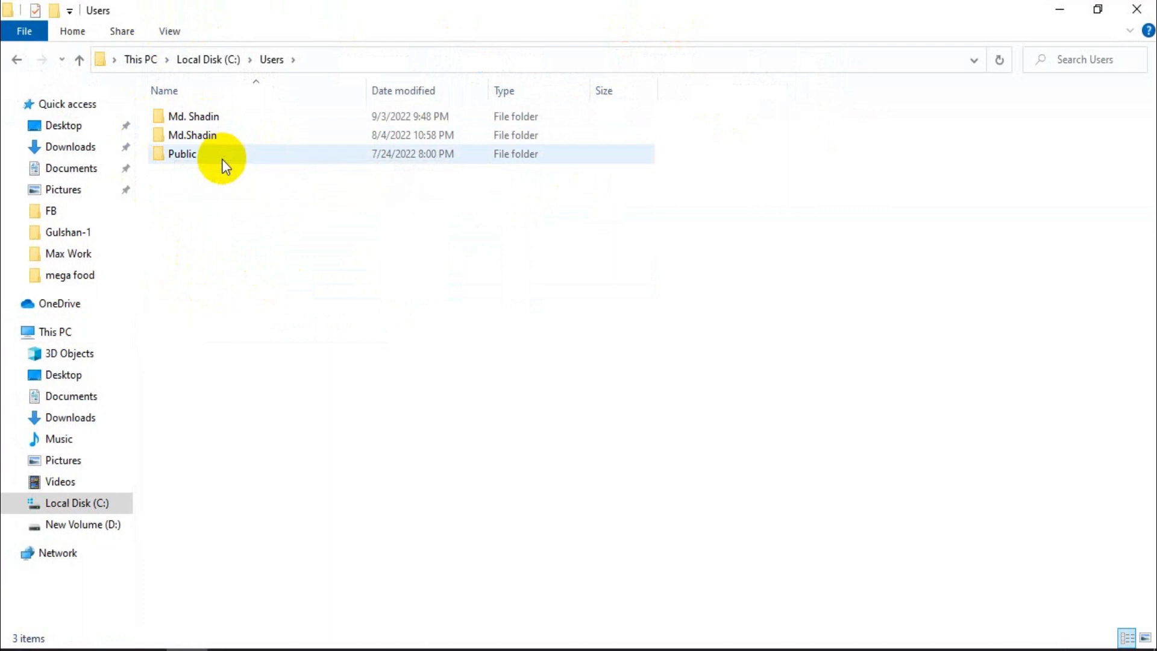
{"action": "double_click", "coordinate": [238, 122]}
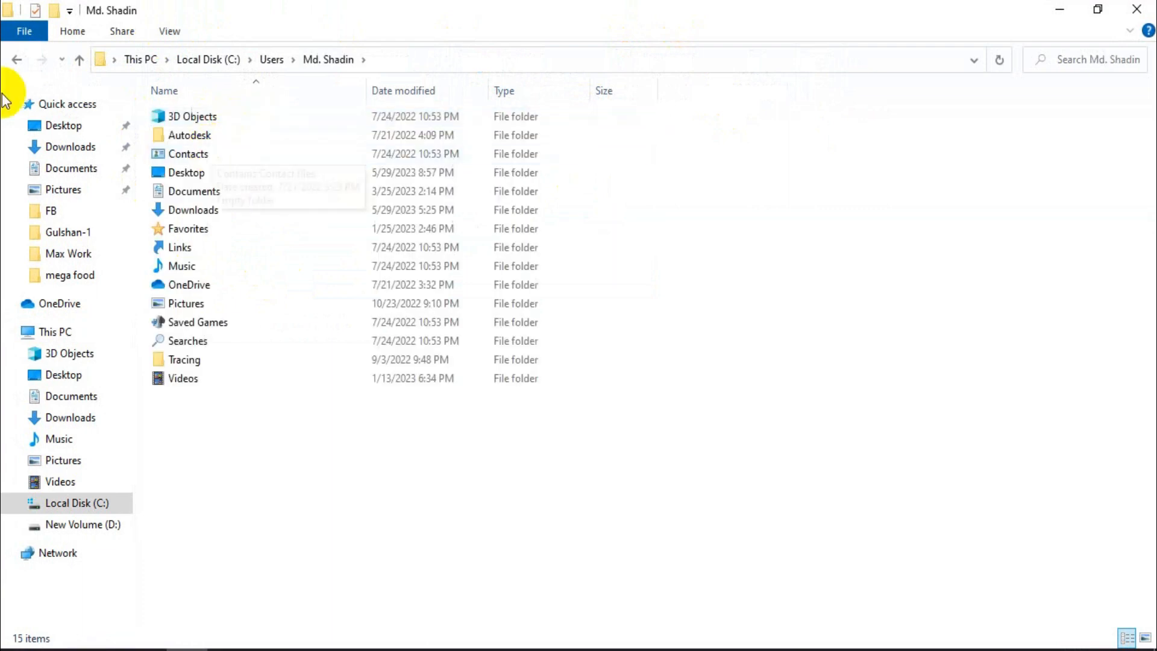
{"action": "left_click", "coordinate": [80, 59]}
{"action": "double_click", "coordinate": [189, 134]}
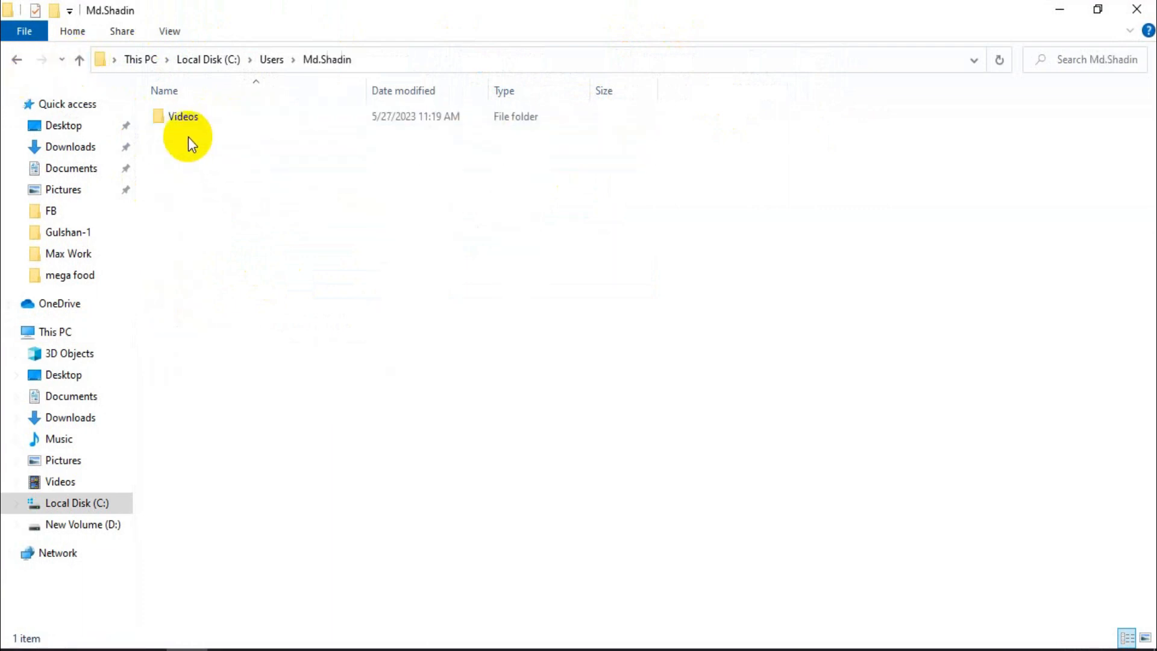
{"action": "left_click", "coordinate": [79, 60]}
Step: Open the personal profile folder that contains Desktop and Documents, and turn on the display of hidden items
{"action": "double_click", "coordinate": [205, 116]}
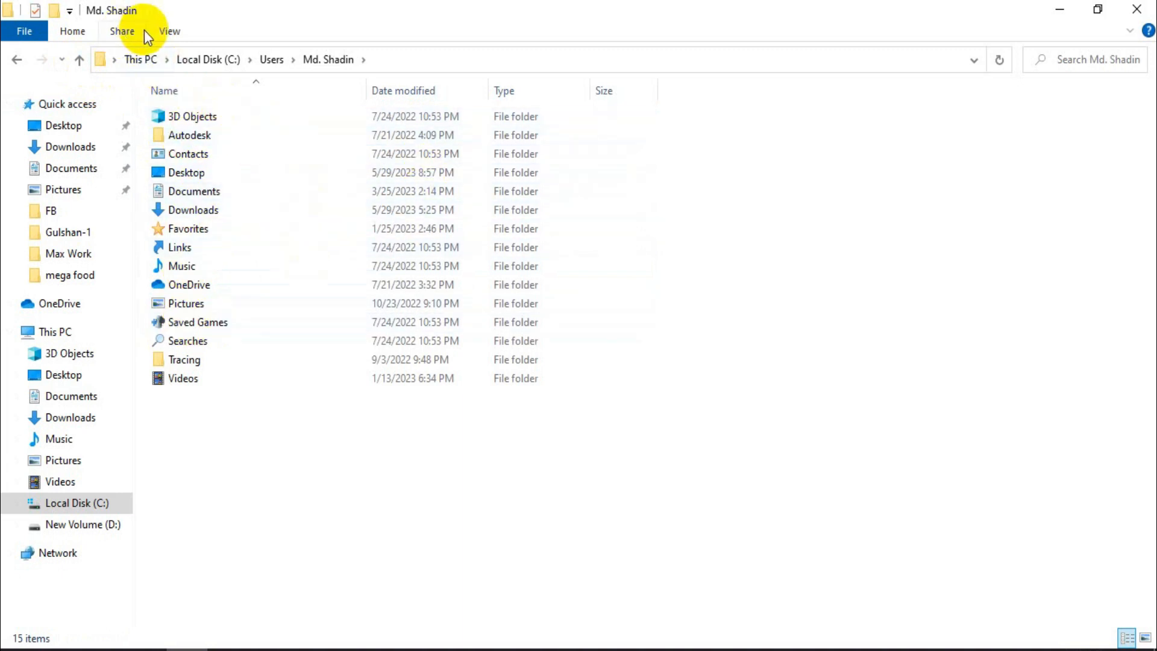
{"action": "left_click", "coordinate": [185, 30]}
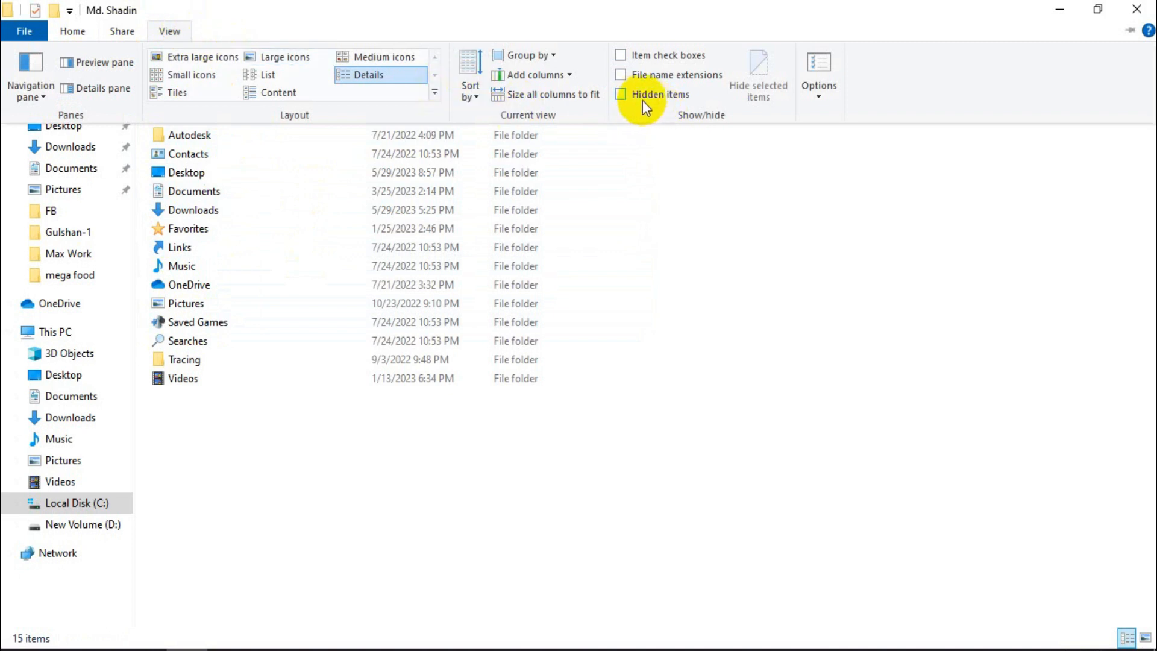
{"action": "left_click", "coordinate": [622, 94]}
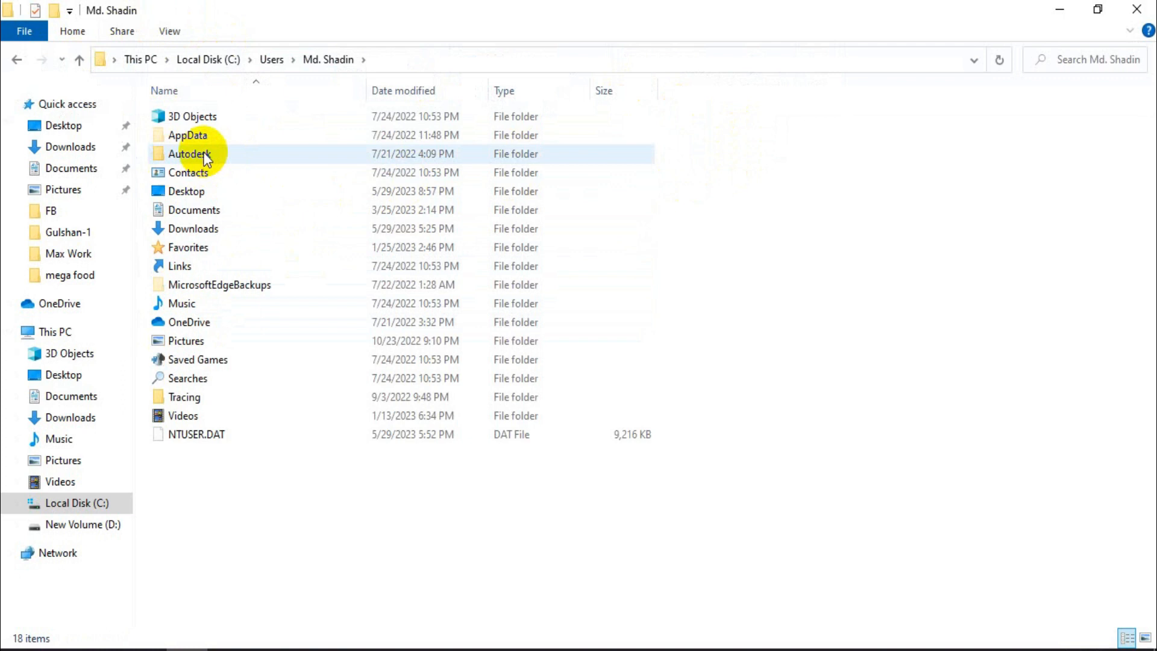
Step: Open the Local folder inside AppData and select the 3dsmax folder
{"action": "double_click", "coordinate": [249, 135]}
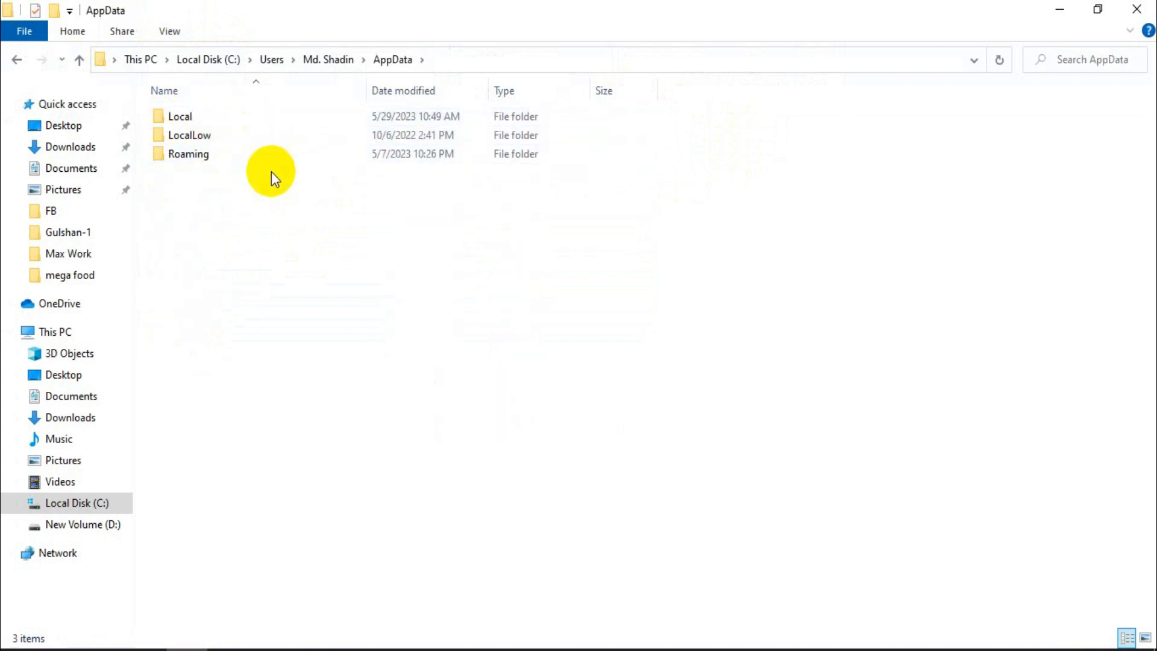
{"action": "double_click", "coordinate": [222, 118]}
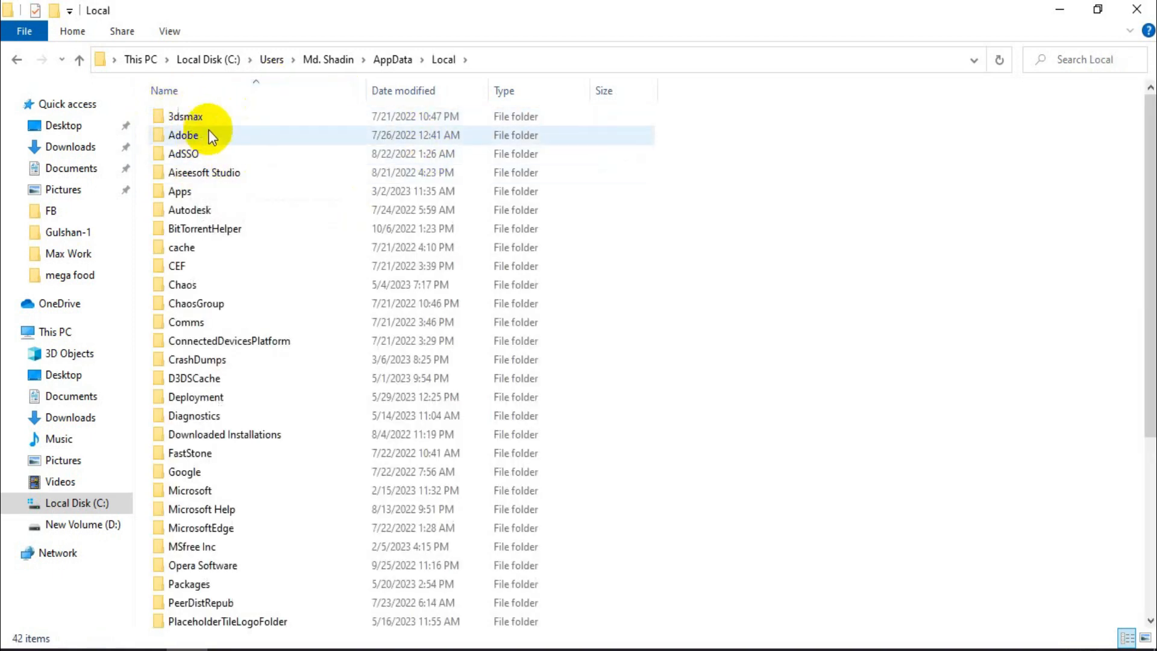
{"action": "left_click", "coordinate": [215, 117]}
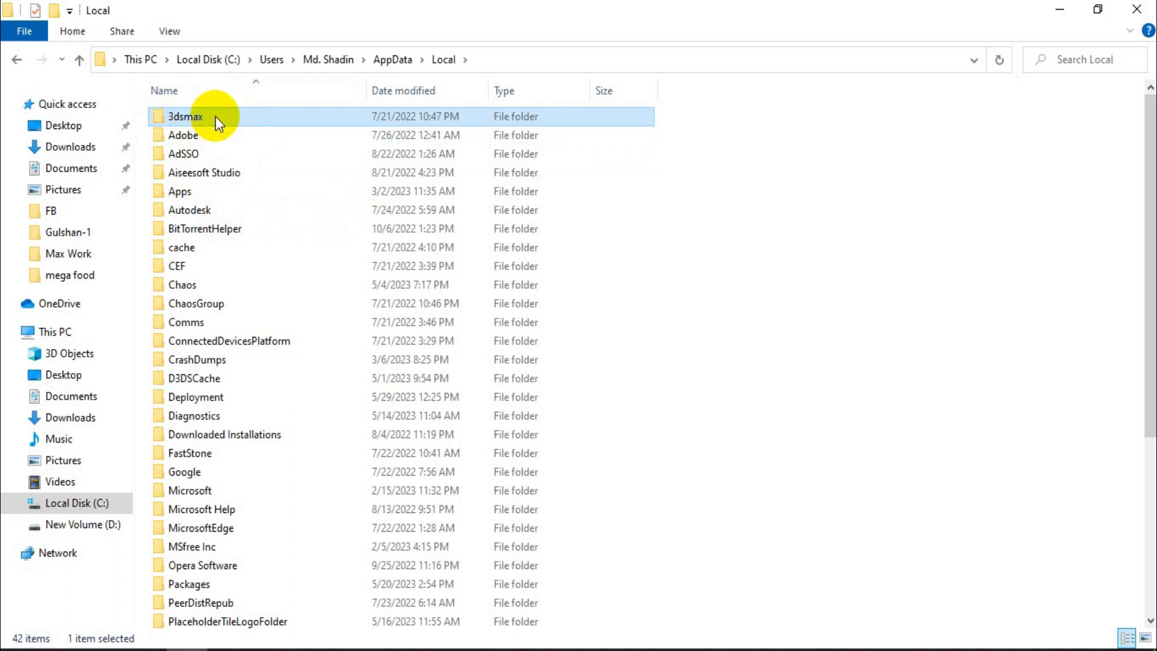
{"action": "right_click", "coordinate": [217, 115]}
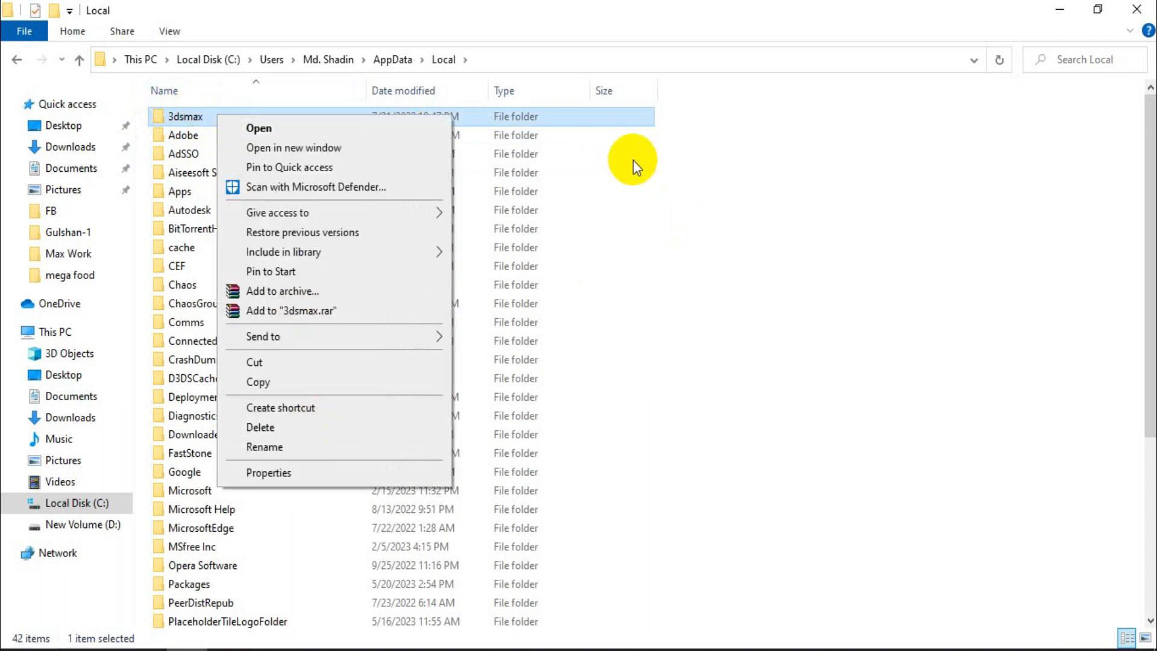
{"action": "left_click", "coordinate": [710, 191]}
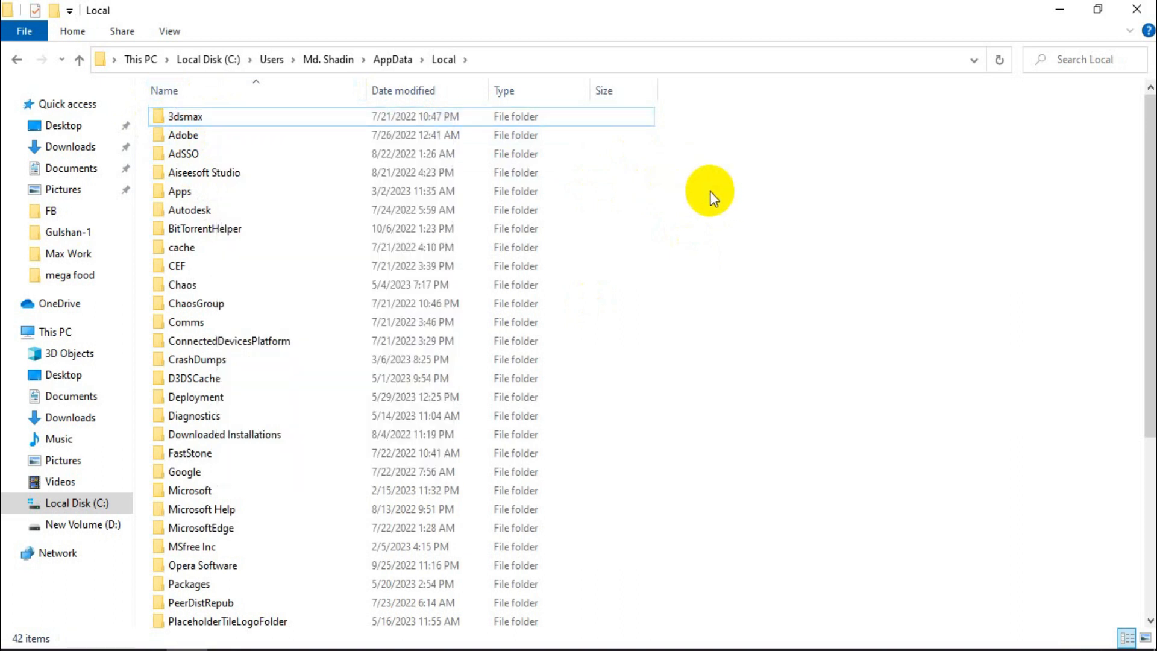
{"action": "left_click", "coordinate": [227, 124]}
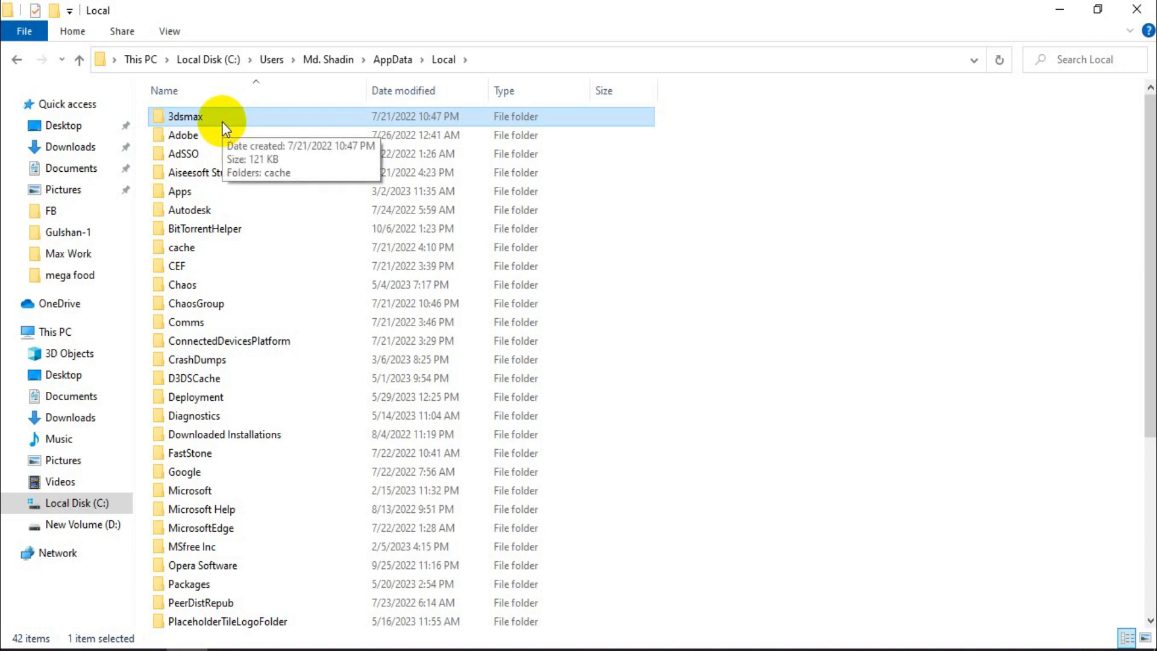
Step: Close File Explorer and point out the 3ds Max 2021 desktop shortcut, leaving it unselected
{"action": "left_click", "coordinate": [1137, 9]}
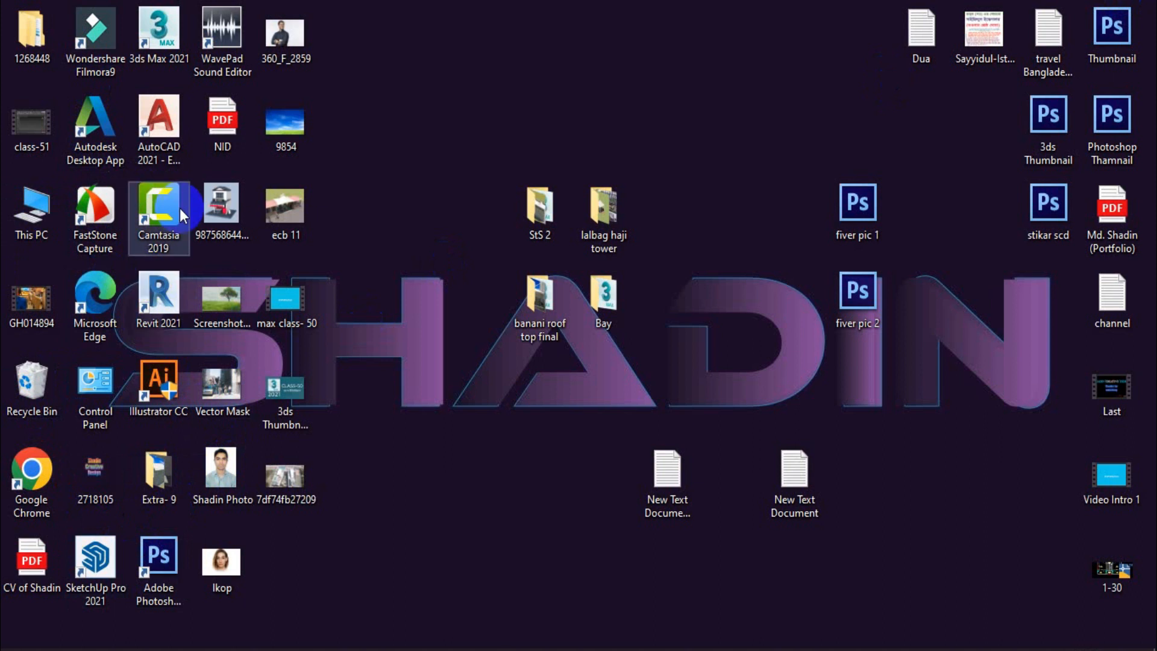
{"action": "left_click", "coordinate": [150, 29]}
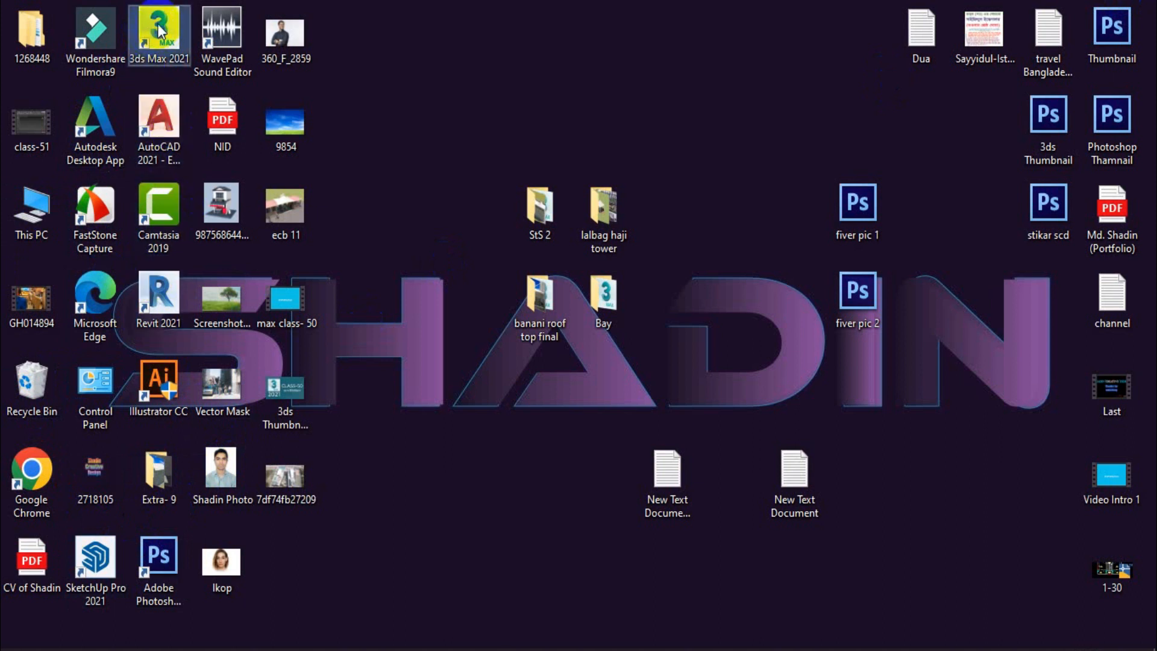
{"action": "left_click", "coordinate": [357, 154]}
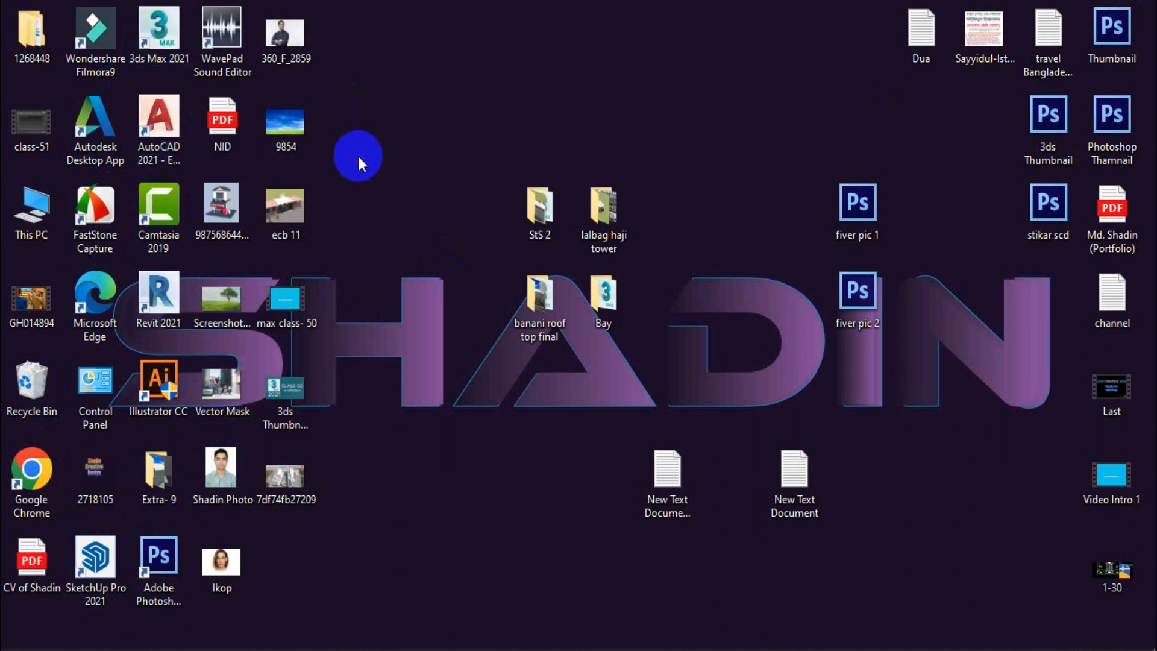